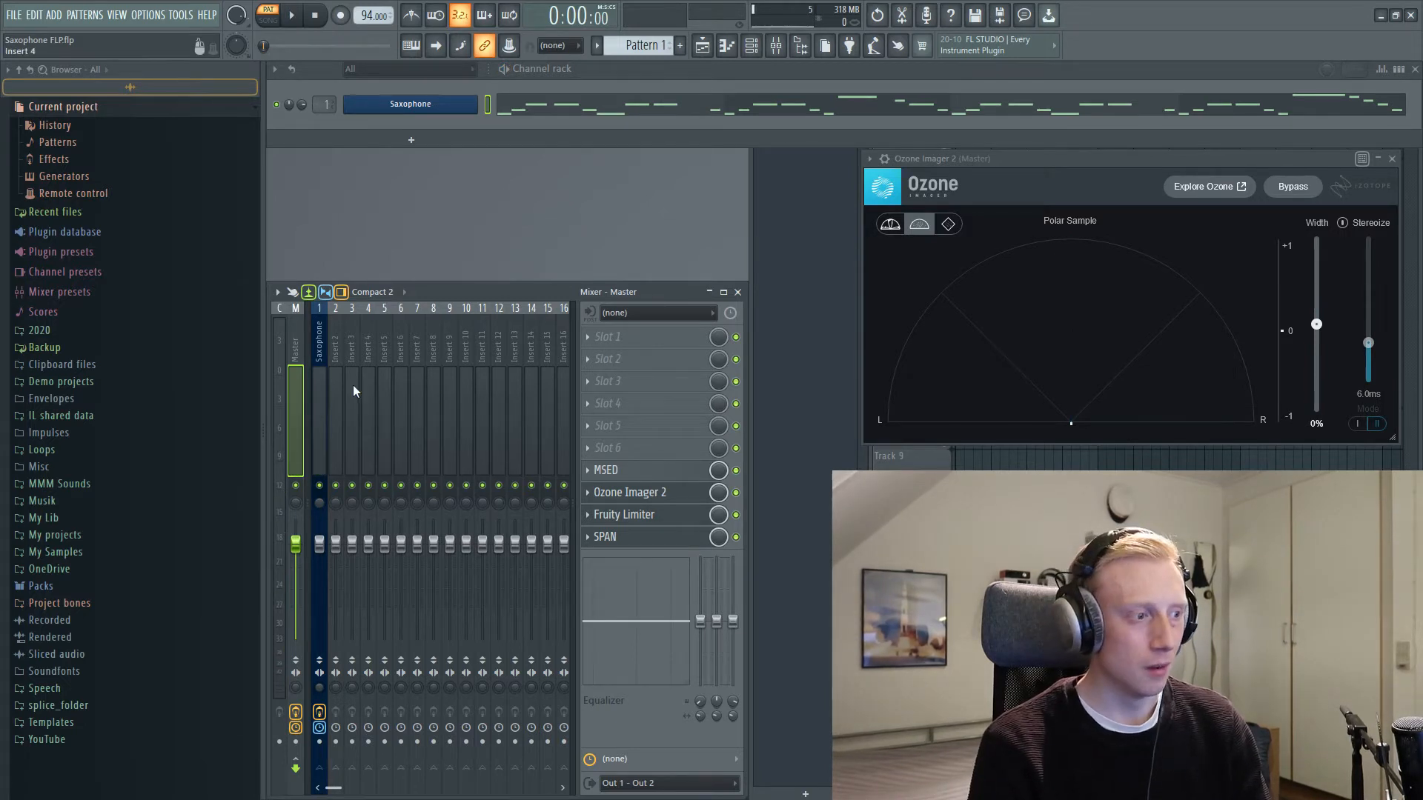
Step: Load the Kilohearts 3-Band EQ into effect slot 2 of the Saxophone mixer track
left_click(322, 393)
left_click(620, 360)
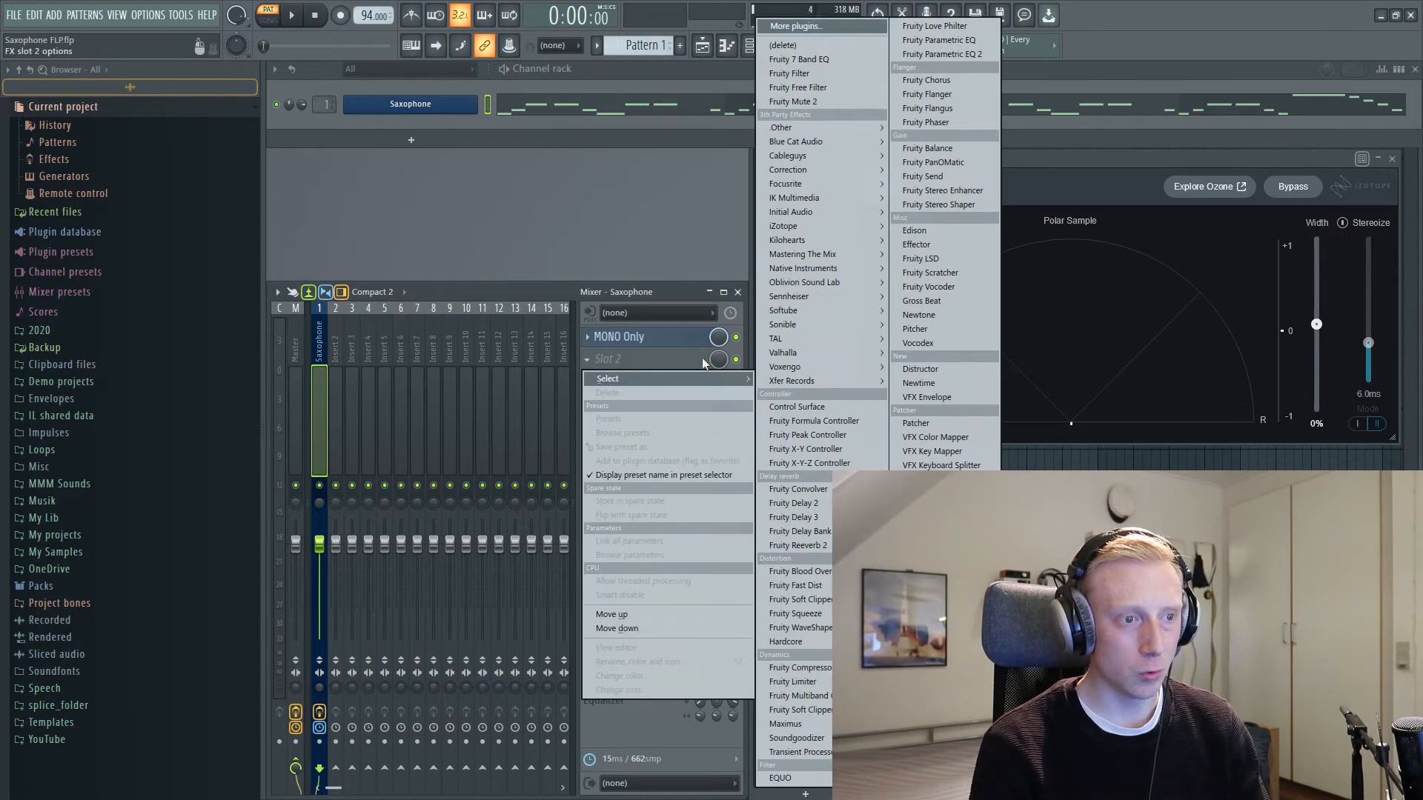
mouse_move(797, 238)
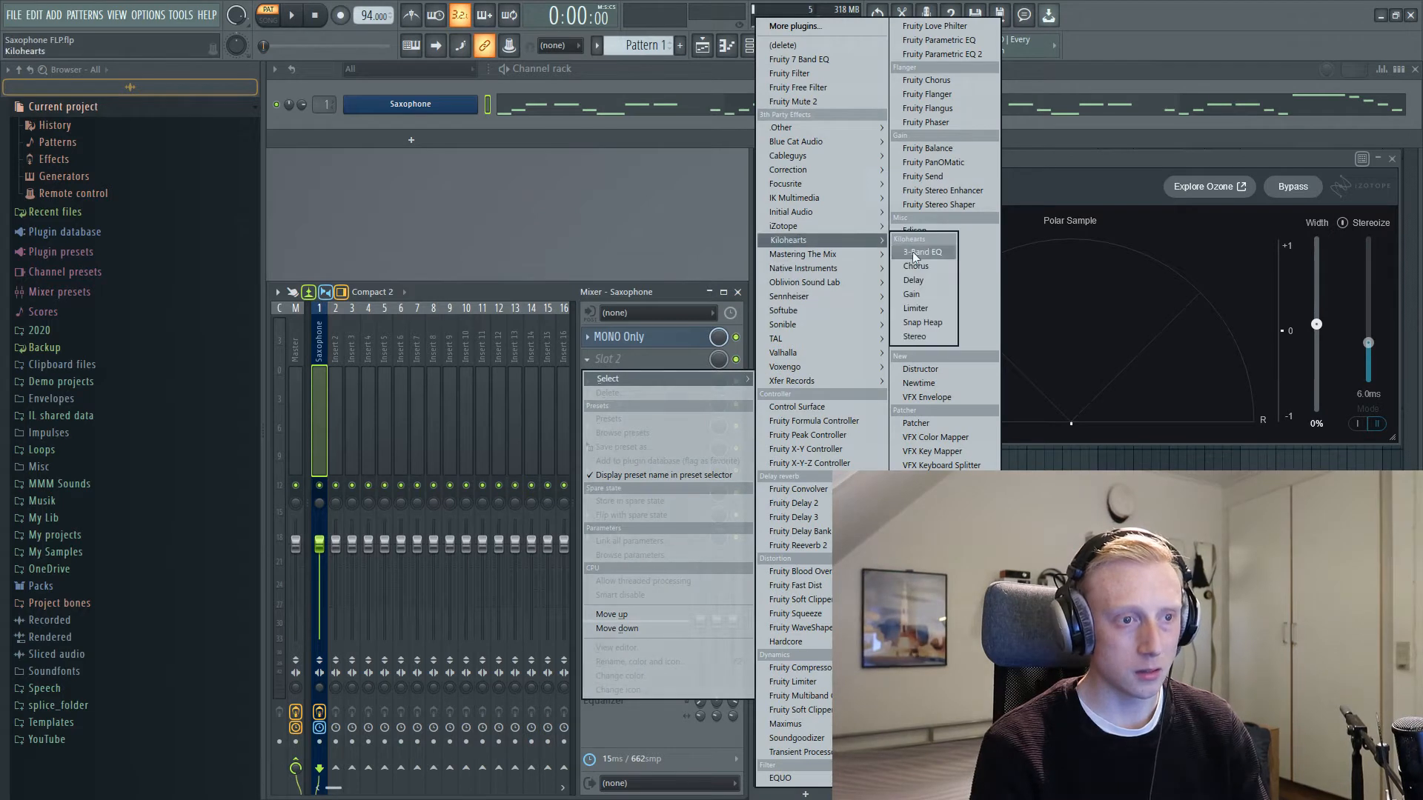
left_click(922, 254)
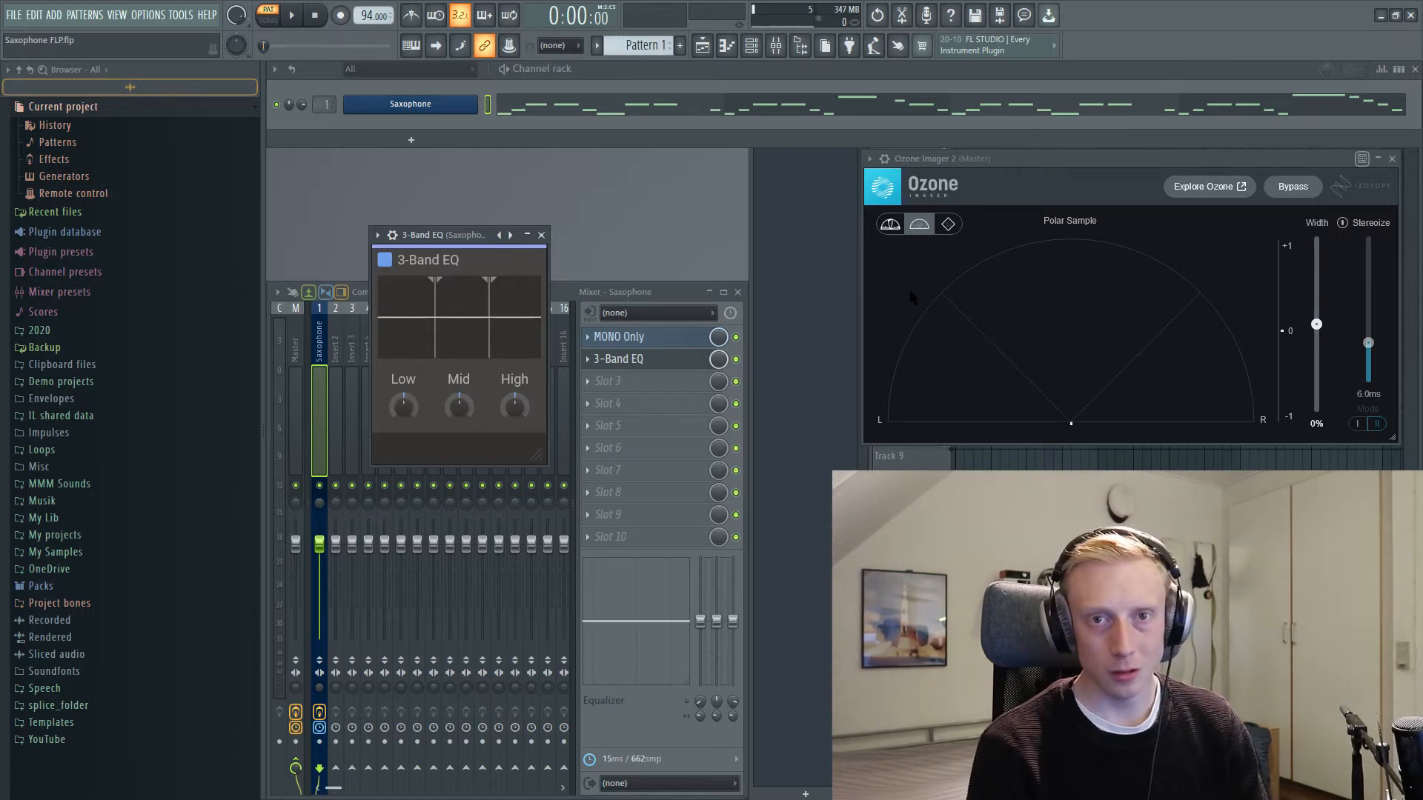
Step: Try a smaller and a larger interface scale for the 3-Band EQ, leaving its window slightly enlarged
left_click_drag(536, 454, 527, 415)
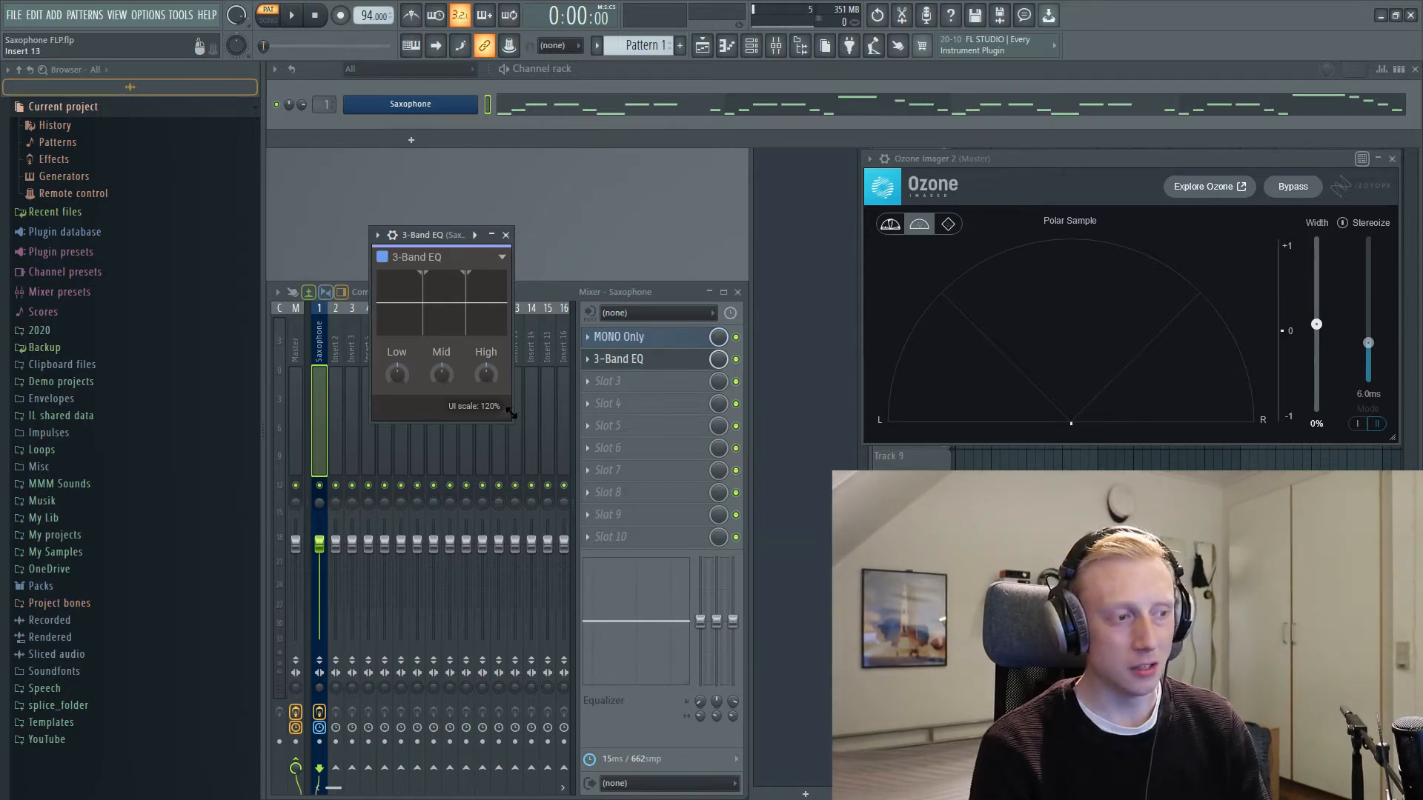
left_click_drag(511, 414, 566, 489)
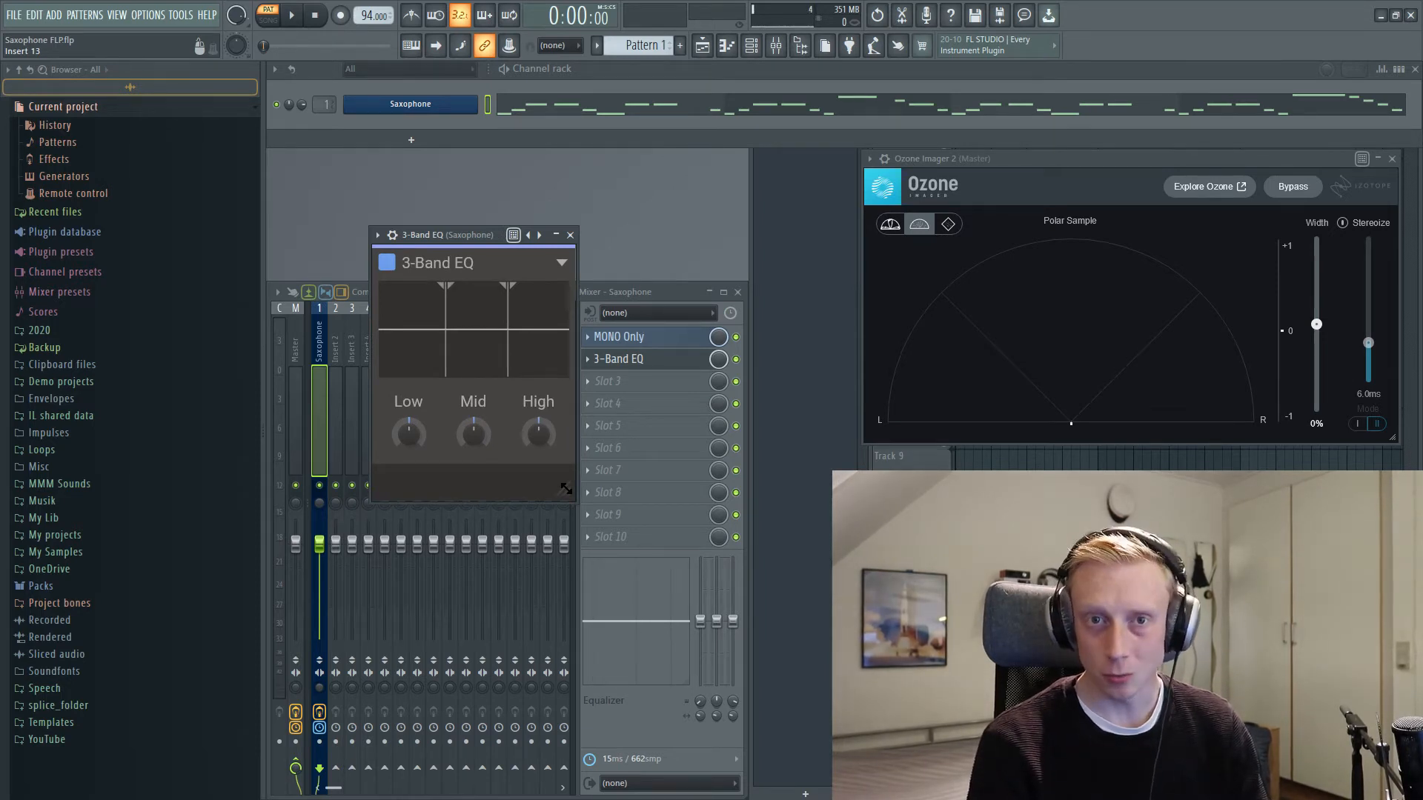
mouse_move(566, 490)
left_mouse_down()
mouse_move(489, 379)
mouse_move(563, 488)
left_mouse_up()
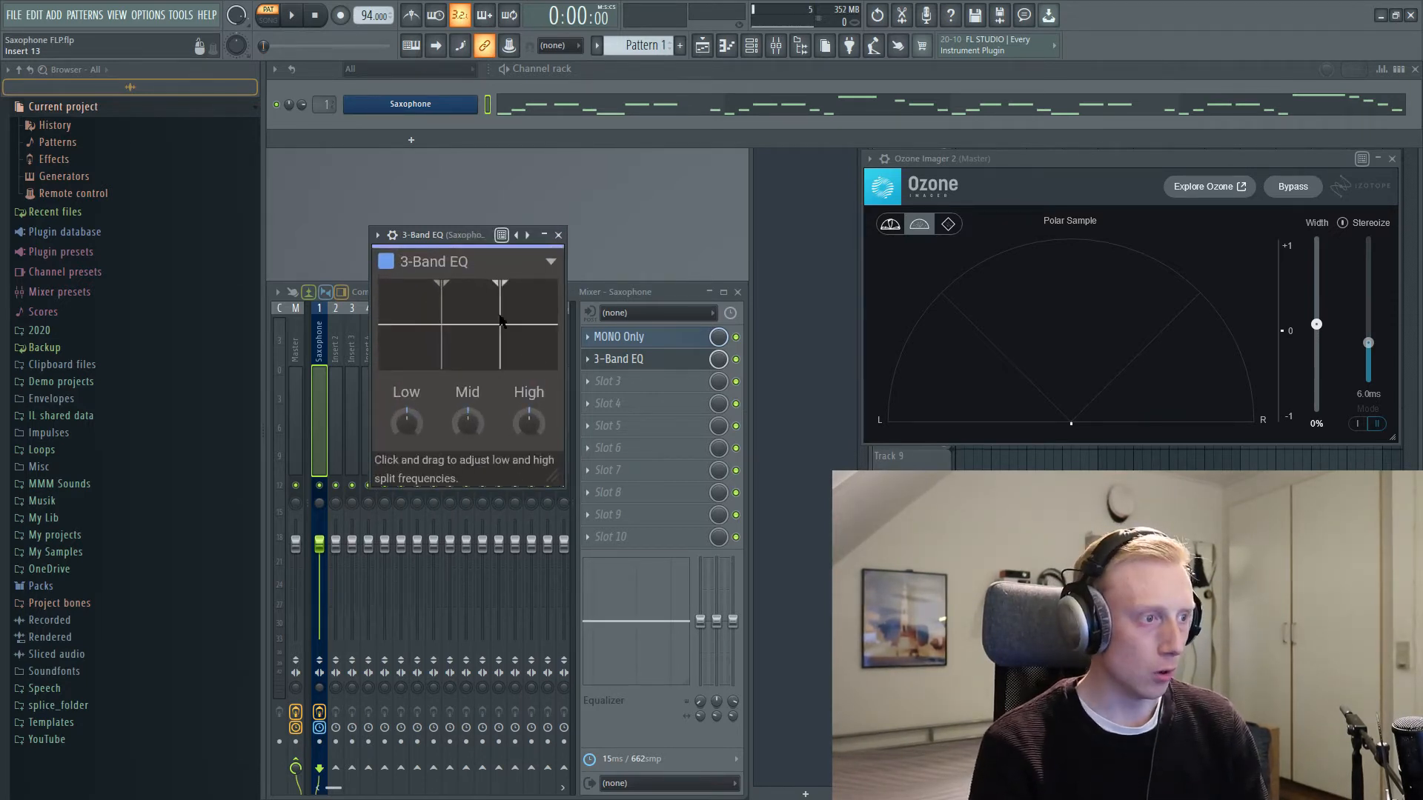
Step: Check the 3-Band EQ's enable switch and look through its User and Factory presets, closing the preset browser without loading one
left_click(387, 262)
left_click(387, 262)
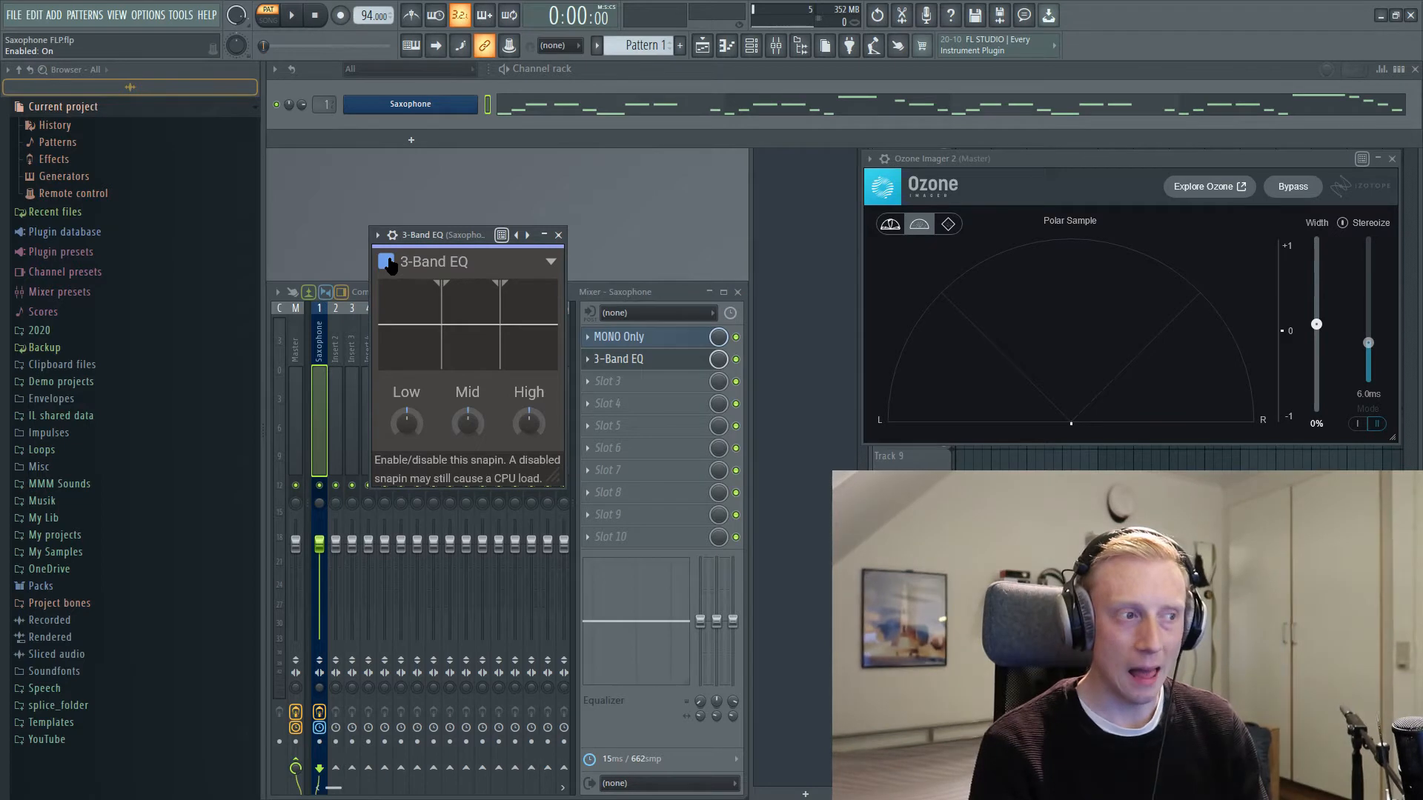
left_click(551, 262)
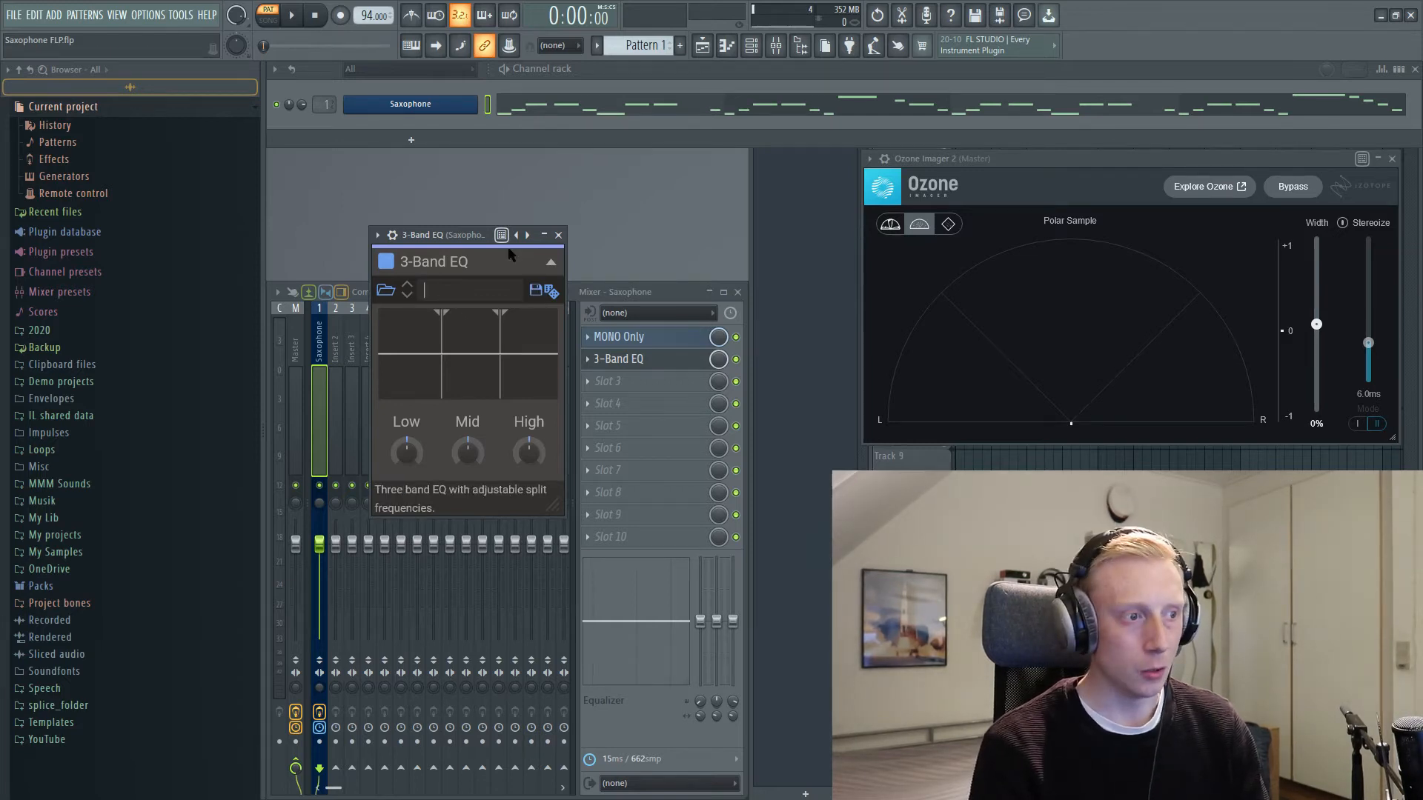
left_click(387, 292)
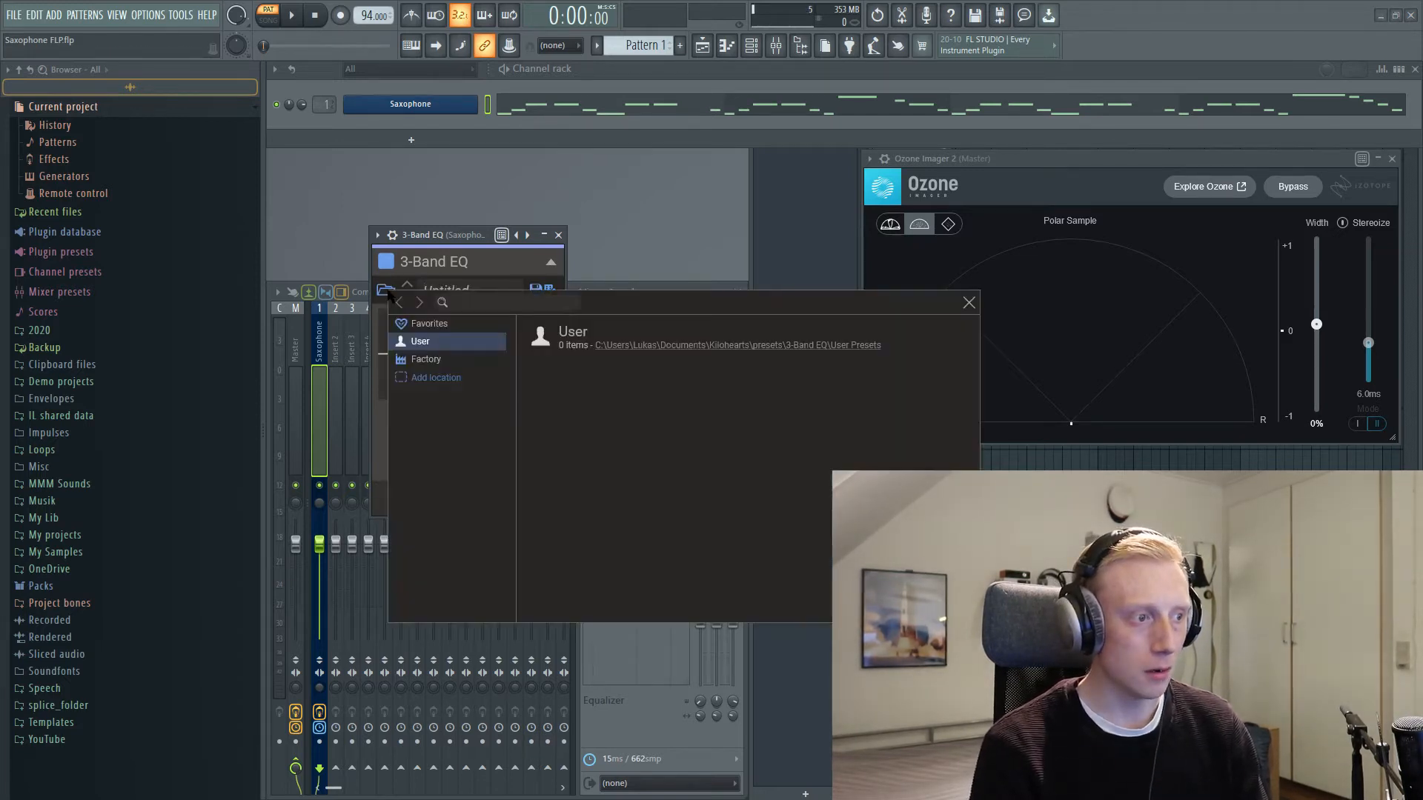
left_click(436, 360)
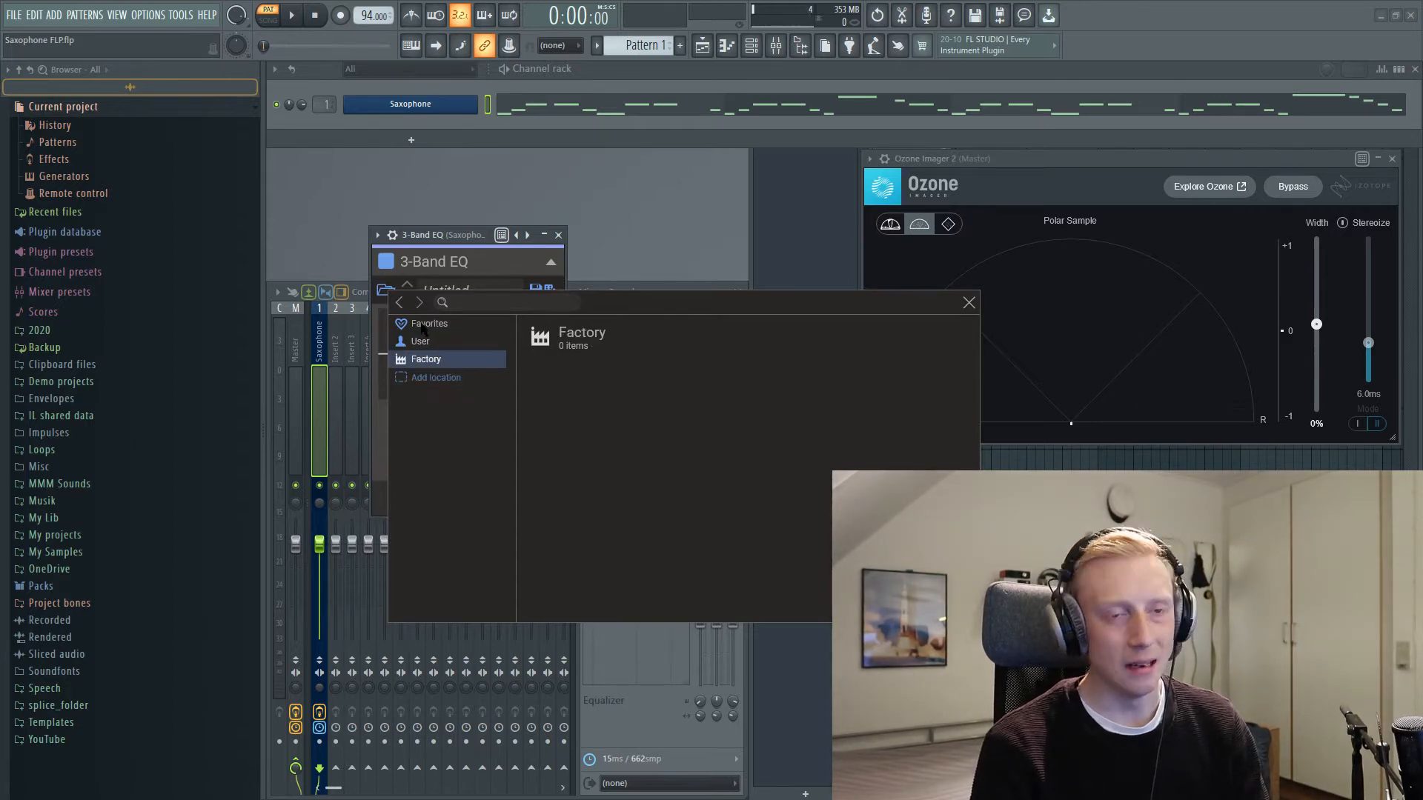
left_click(969, 303)
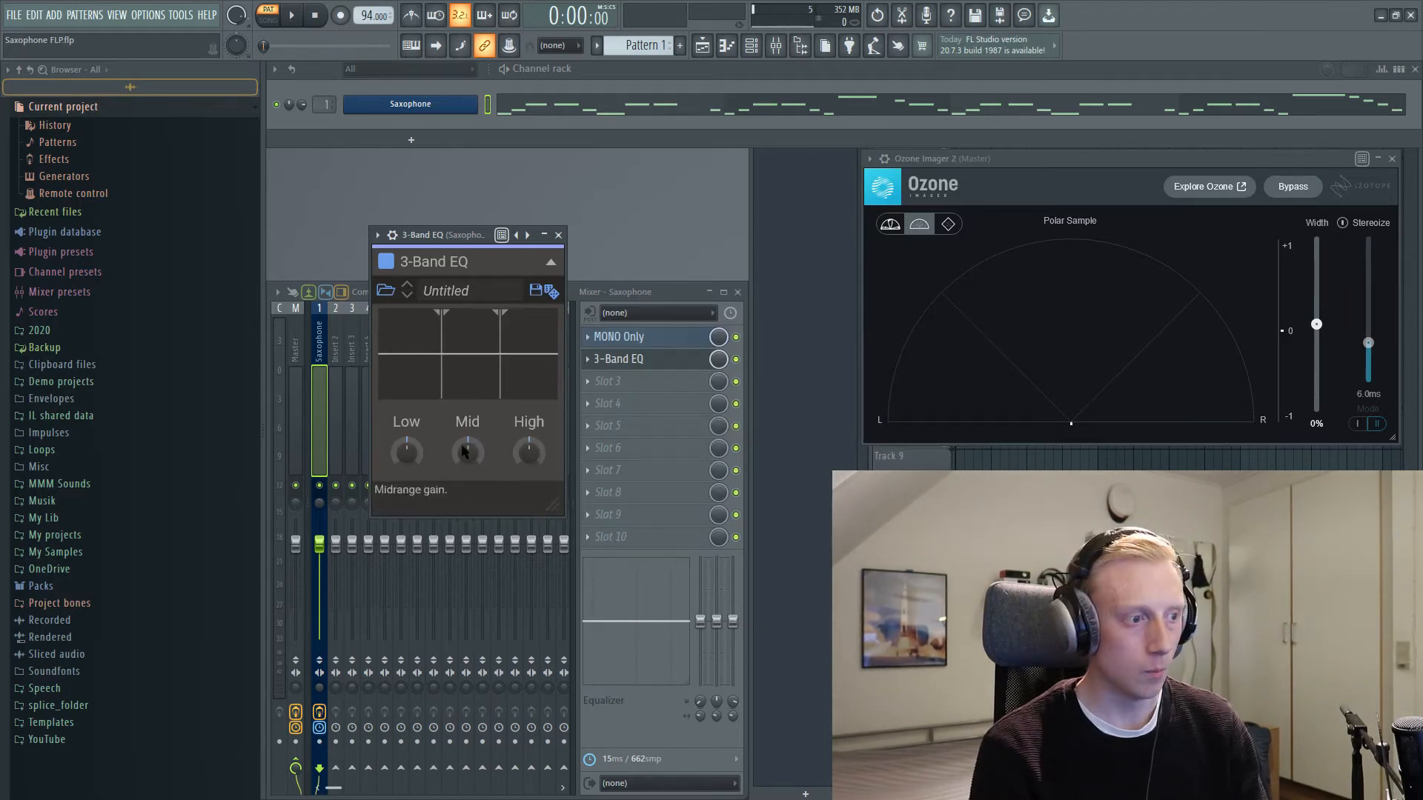
Step: While the saxophone plays, set the EQ's low split to 339 Hz, cut the Low and Mid gains and slightly boost High, ending with playback stopped
key("space")
mouse_move(443, 362)
left_mouse_down()
mouse_move(487, 355)
mouse_move(451, 361)
left_mouse_up()
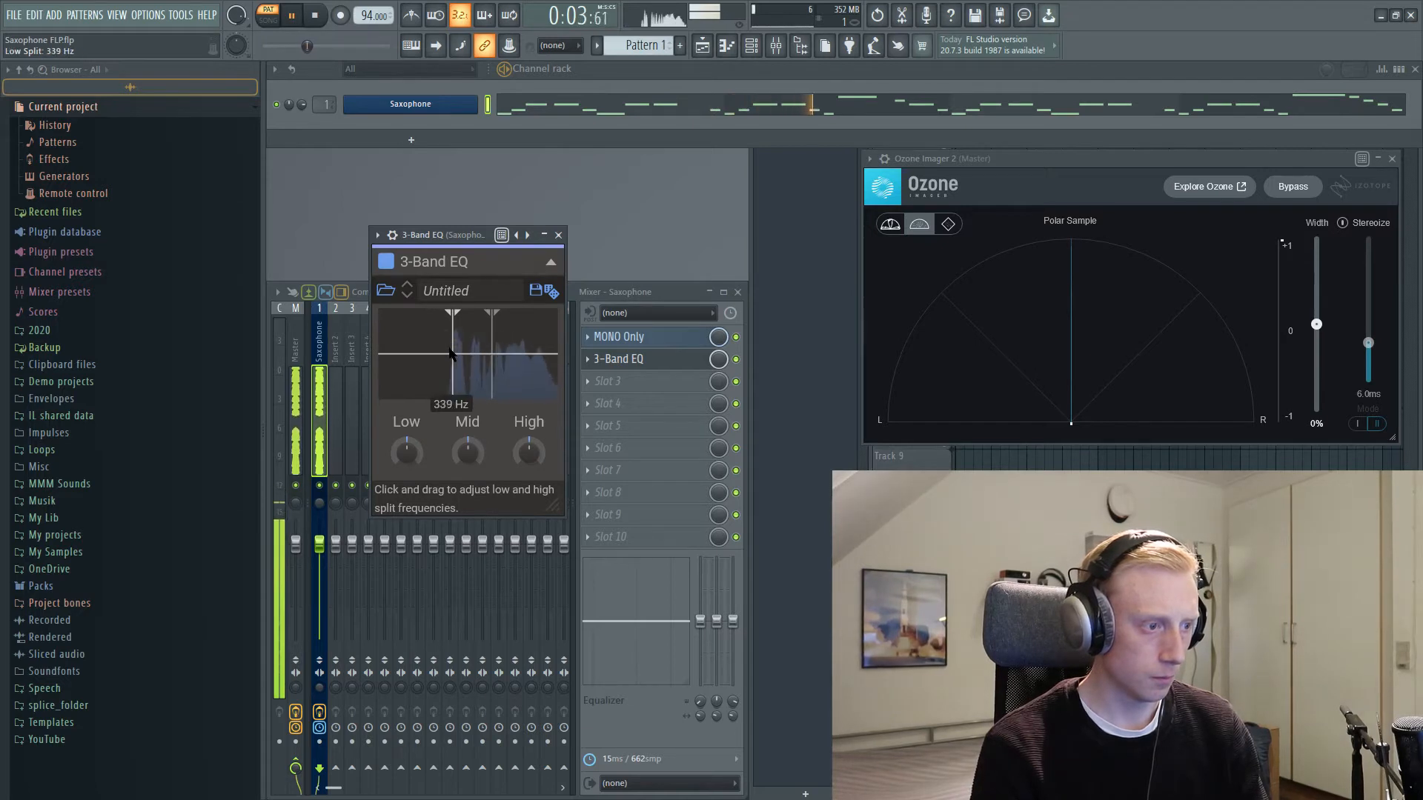
left_click_drag(472, 450, 407, 473)
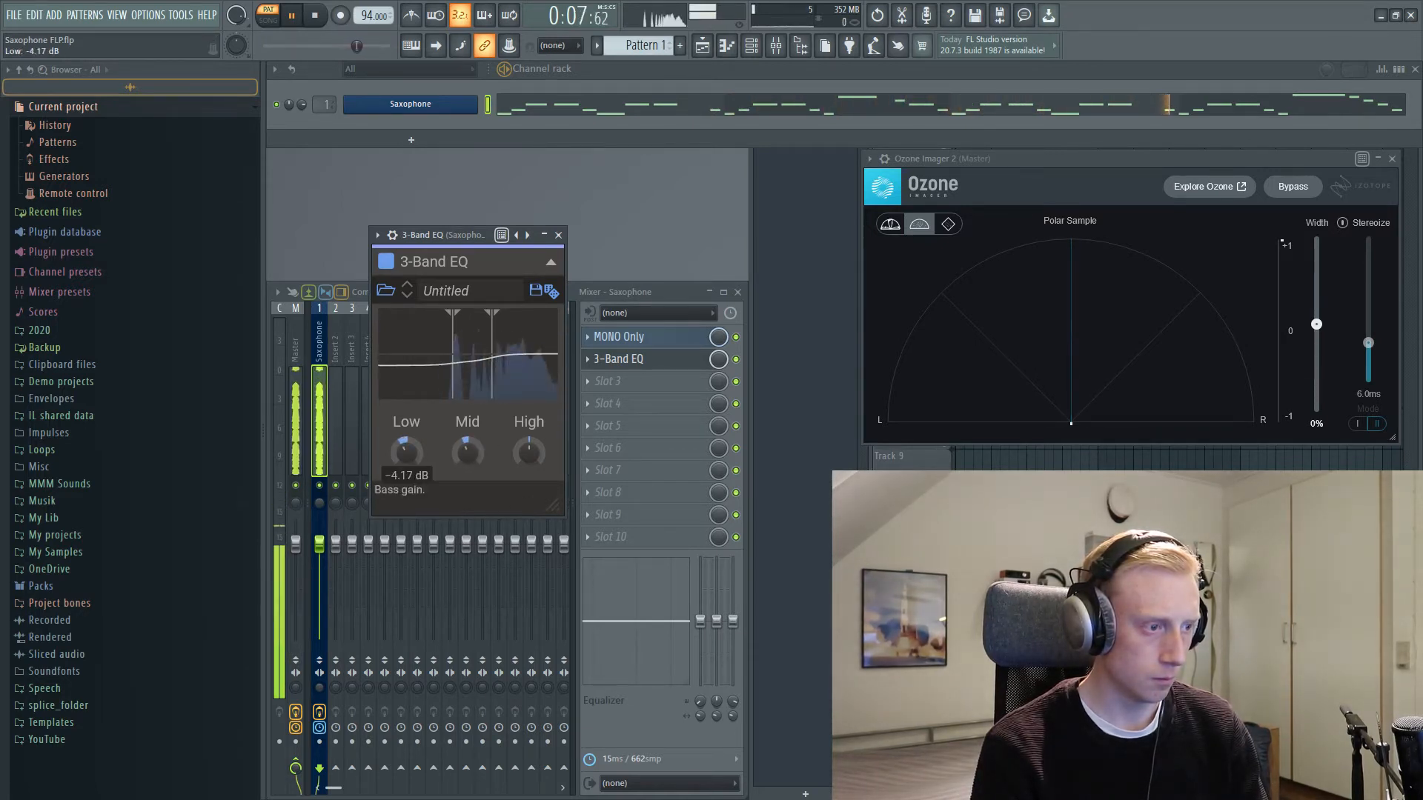
left_click_drag(533, 451, 470, 460)
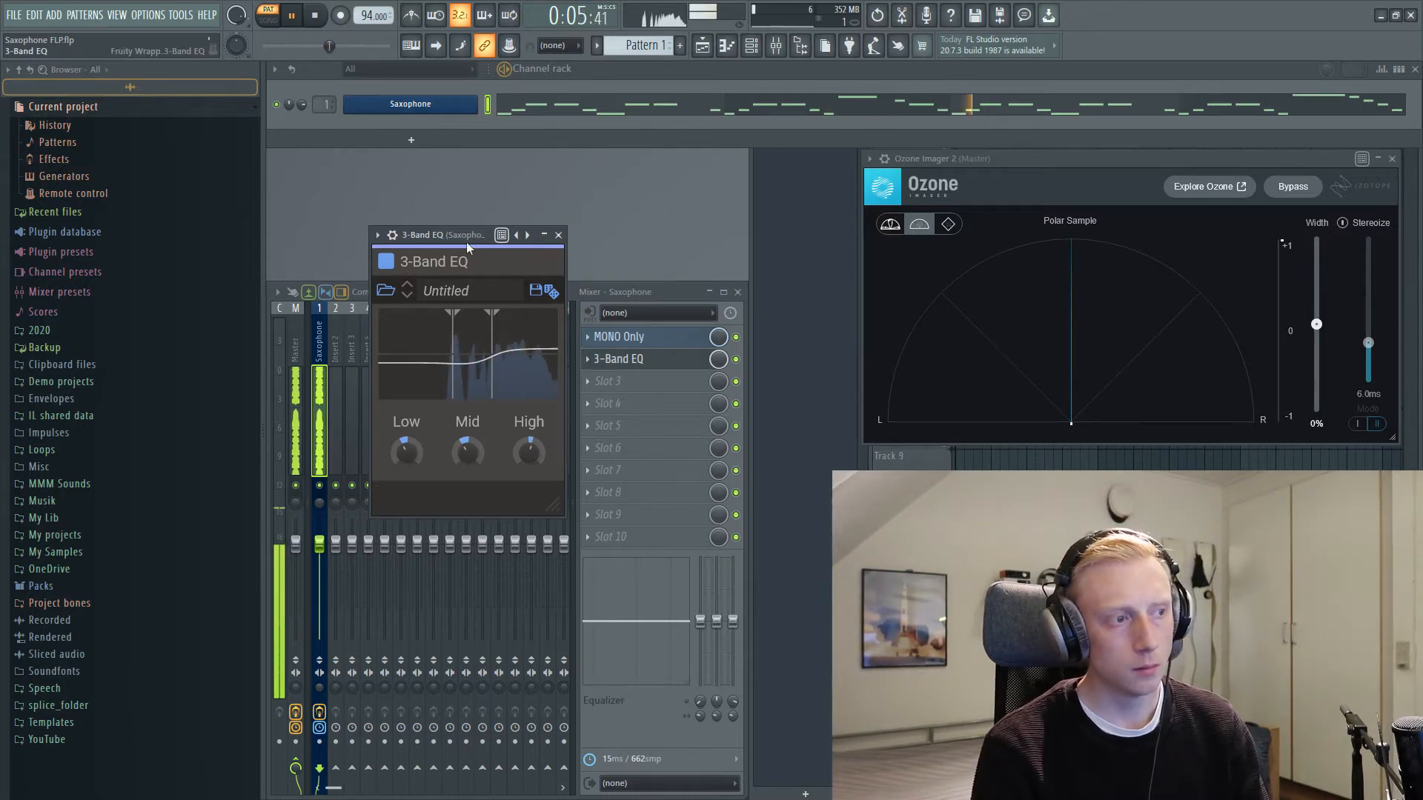
key("space")
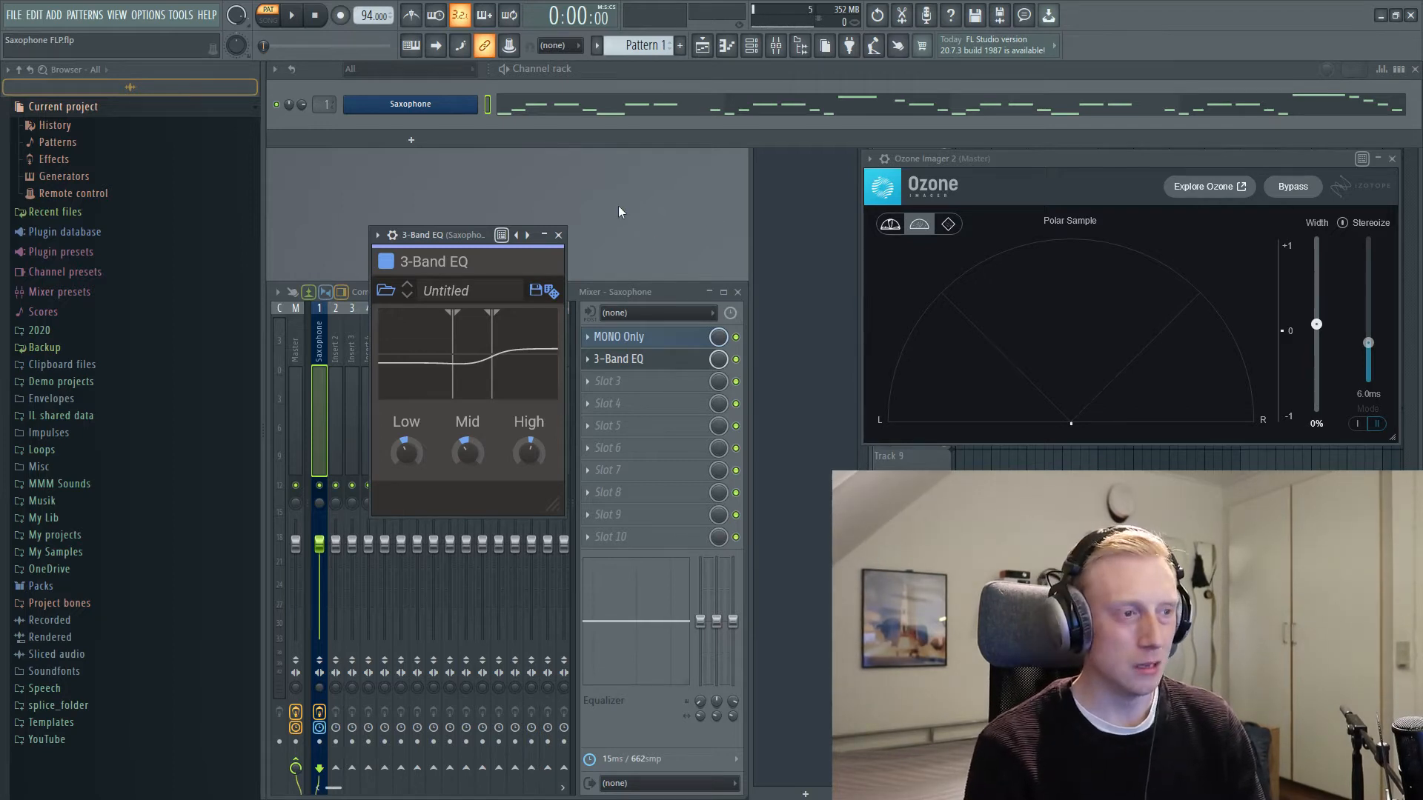
Step: Load the Kilohearts Chorus into effect slot 3 of the Saxophone track
left_click(637, 383)
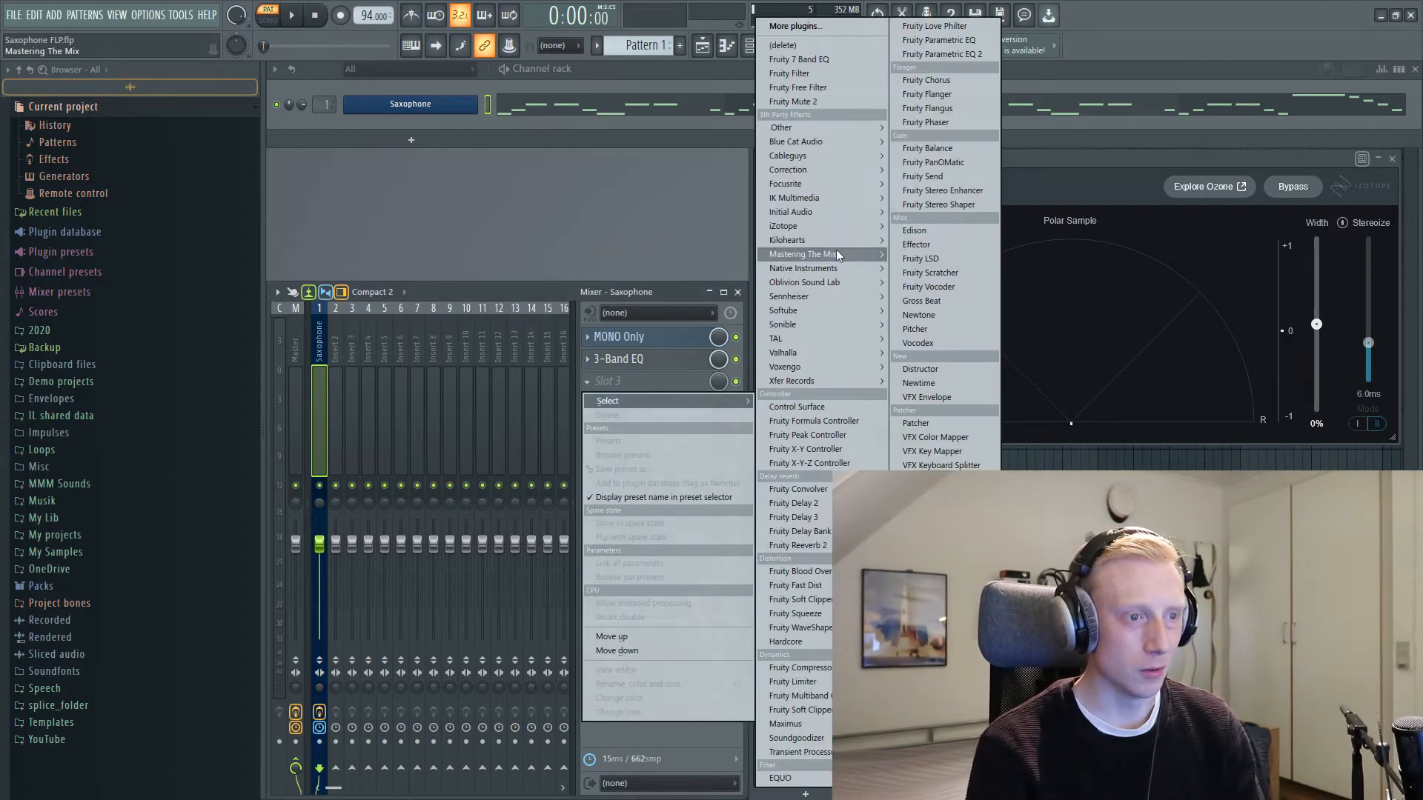
mouse_move(799, 240)
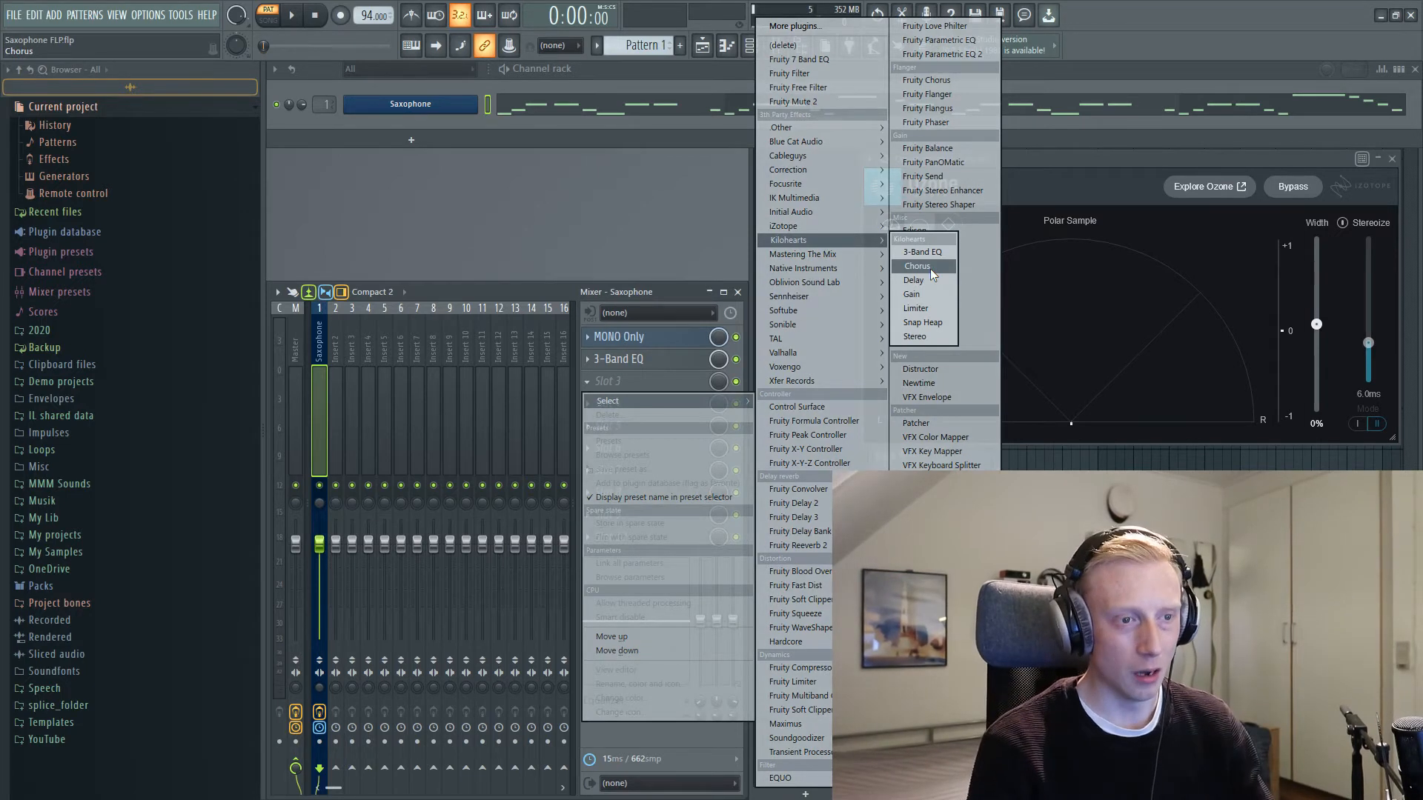
left_click(931, 268)
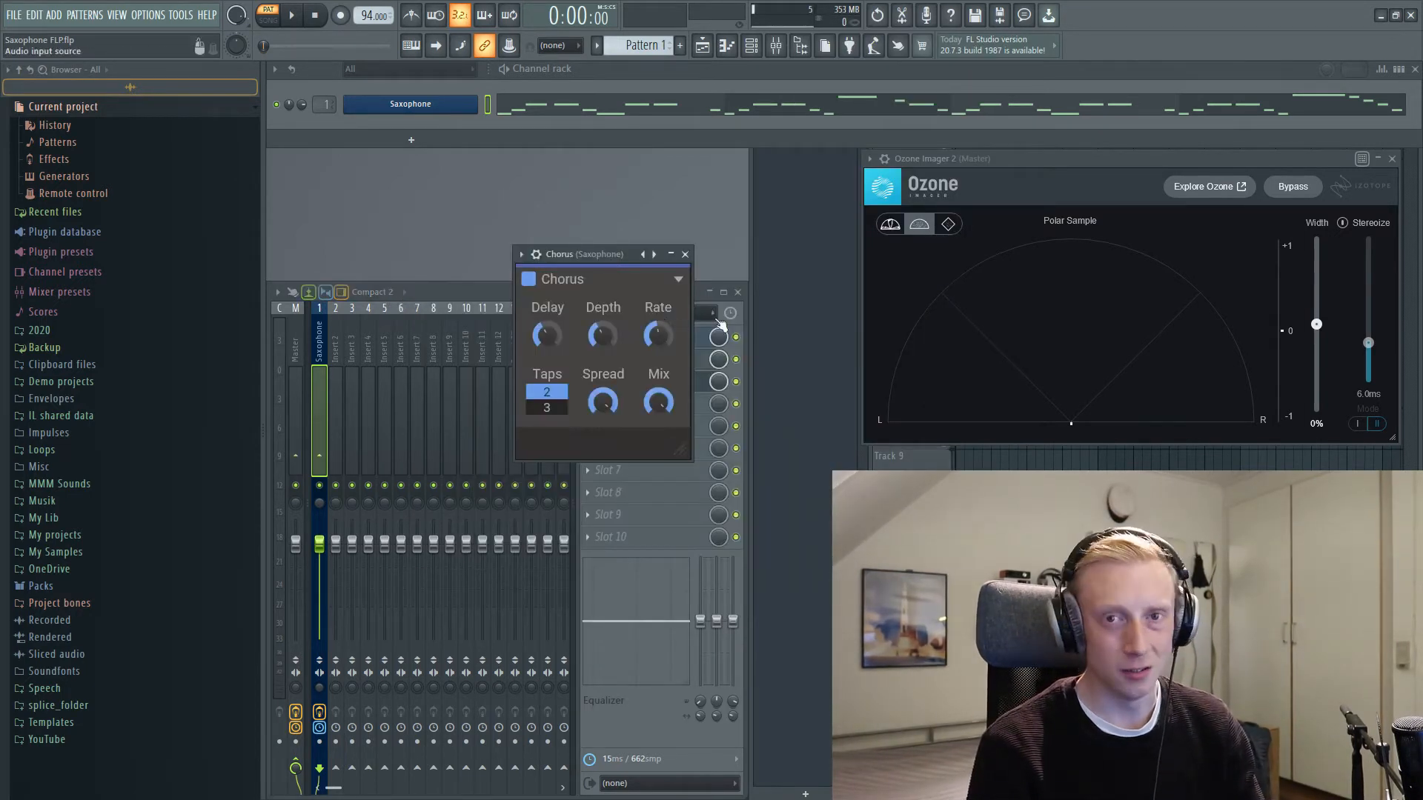
Step: Enlarge the Chorus window while auditioning the saxophone with its default settings
key("space")
left_click_drag(680, 451, 753, 510)
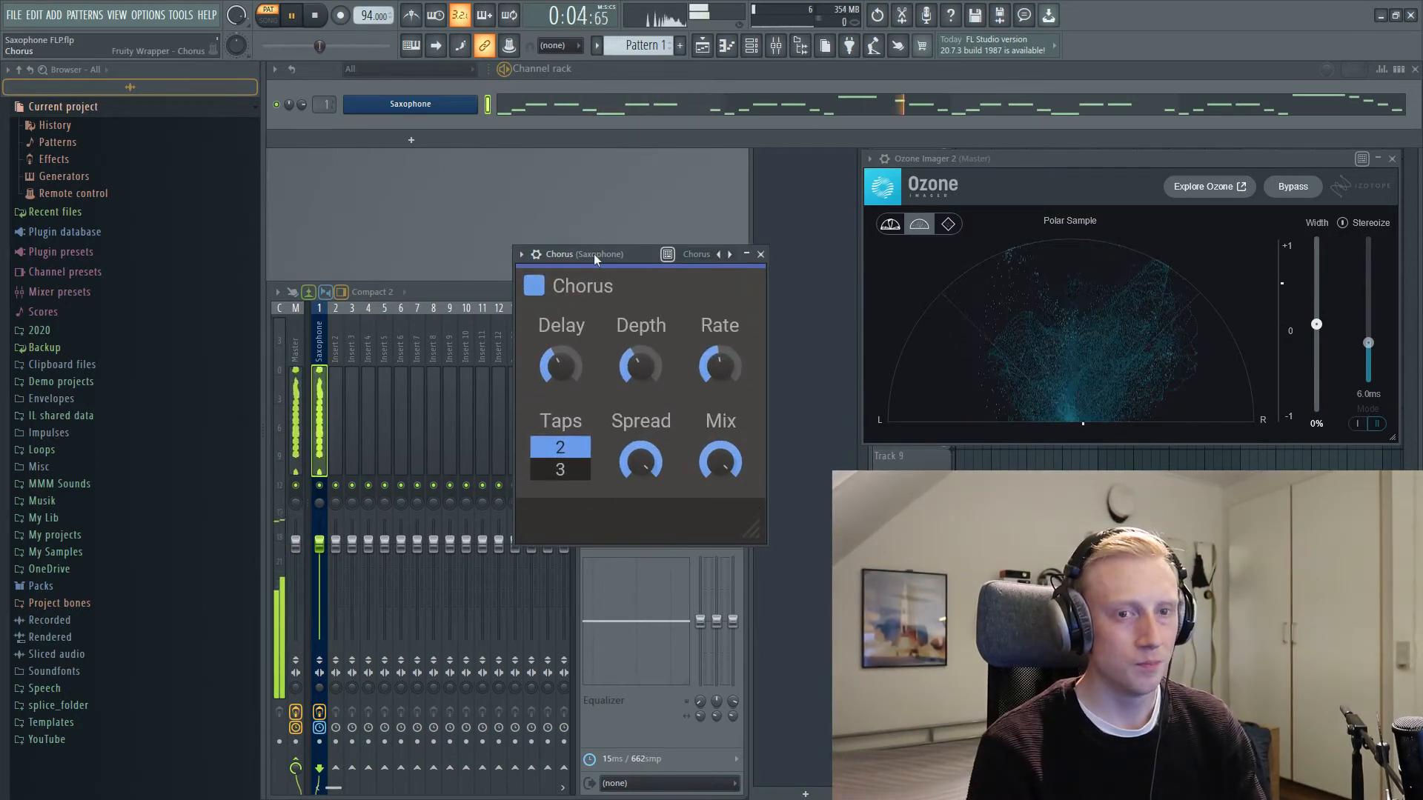
key("space")
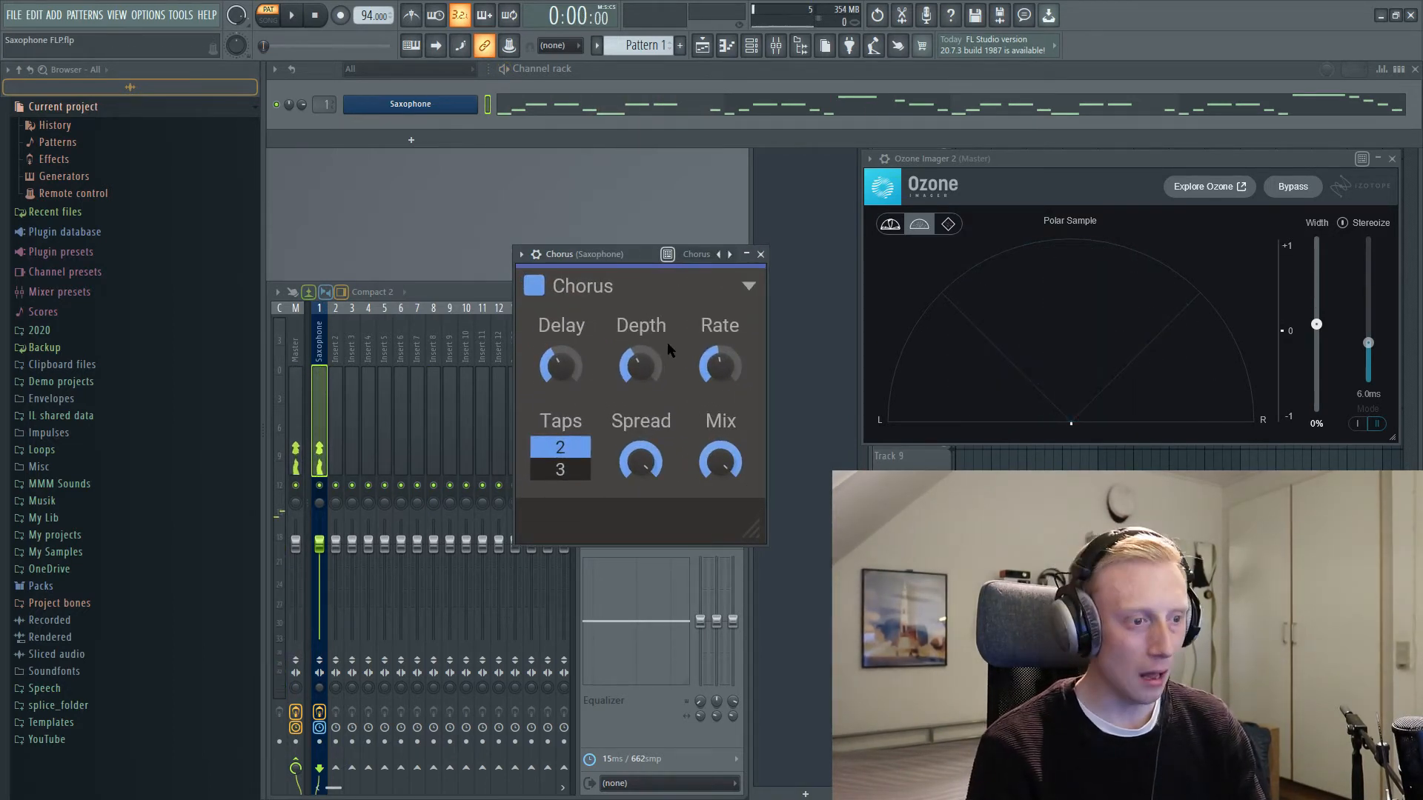
Step: Turn the Chorus mix far down, start playback and bring the mix up to 40 %
left_click_drag(718, 473, 718, 563)
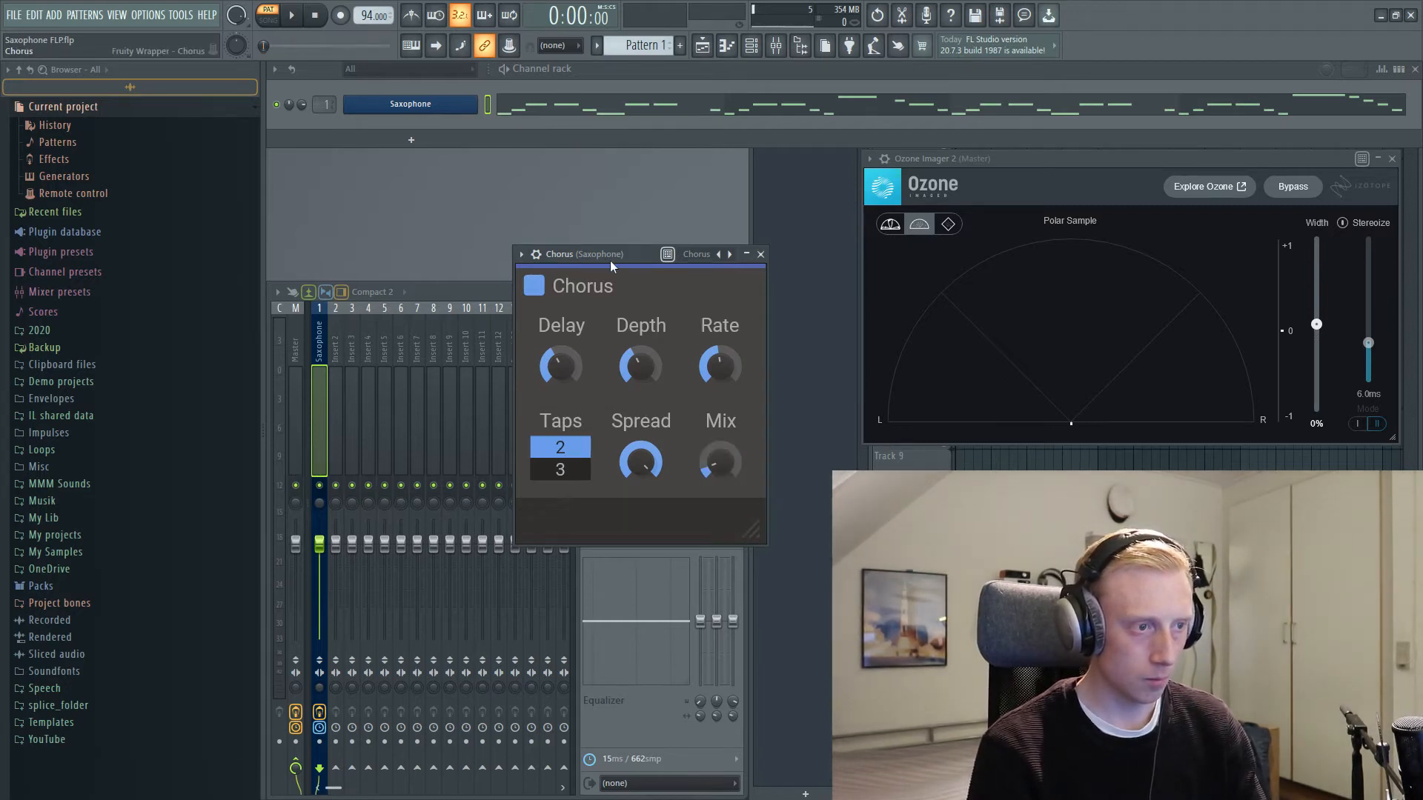
left_click_drag(609, 256, 606, 209)
key("space")
left_click_drag(716, 417, 716, 390)
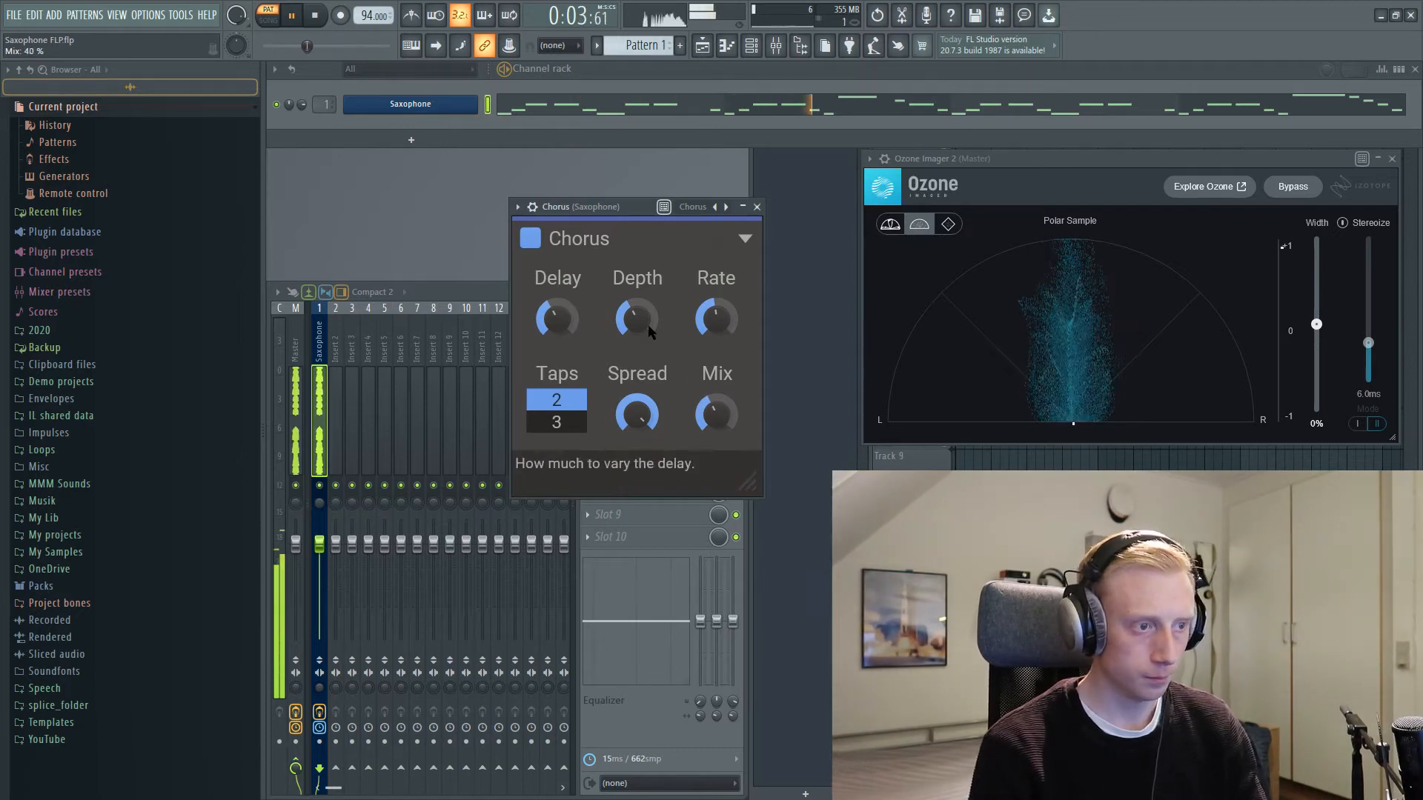
Step: During playback, raise the Chorus rate and depth slightly, set the delay to 7.18 ms and reduce the spread, then stop playback
mouse_move(716, 319)
left_mouse_down()
mouse_move(716, 274)
mouse_move(716, 296)
left_mouse_up()
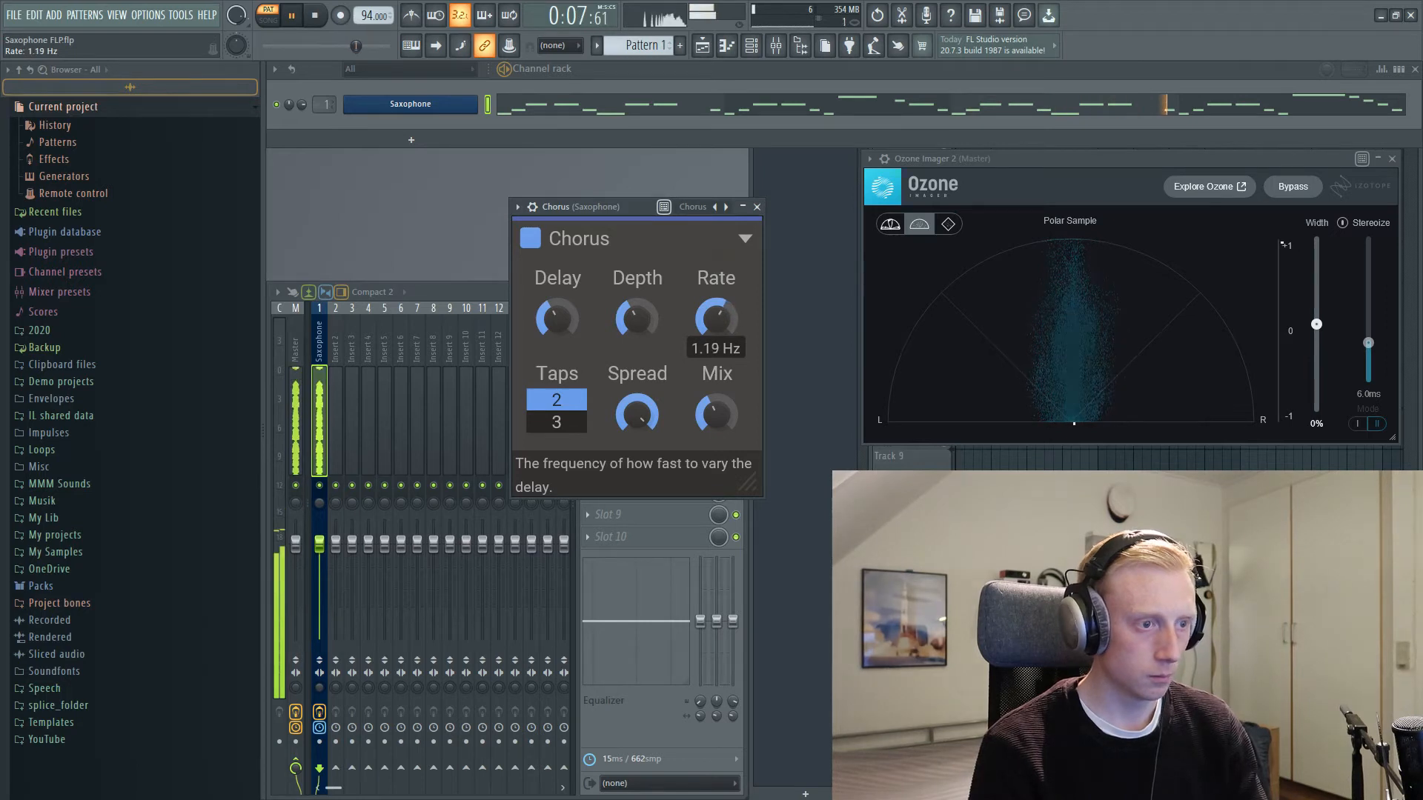
left_click_drag(636, 319, 557, 329)
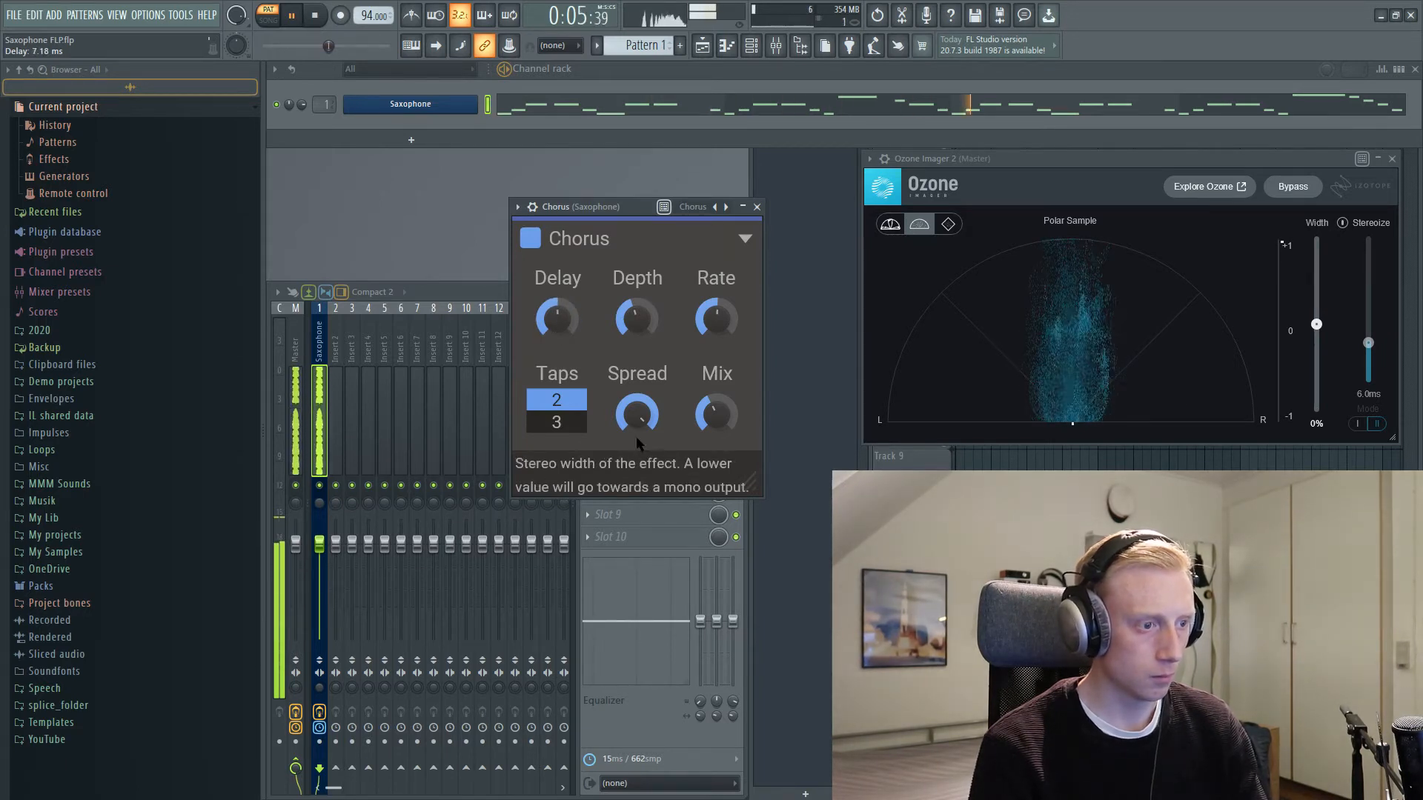
left_click_drag(637, 415, 629, 378)
left_click_drag(563, 207, 544, 177)
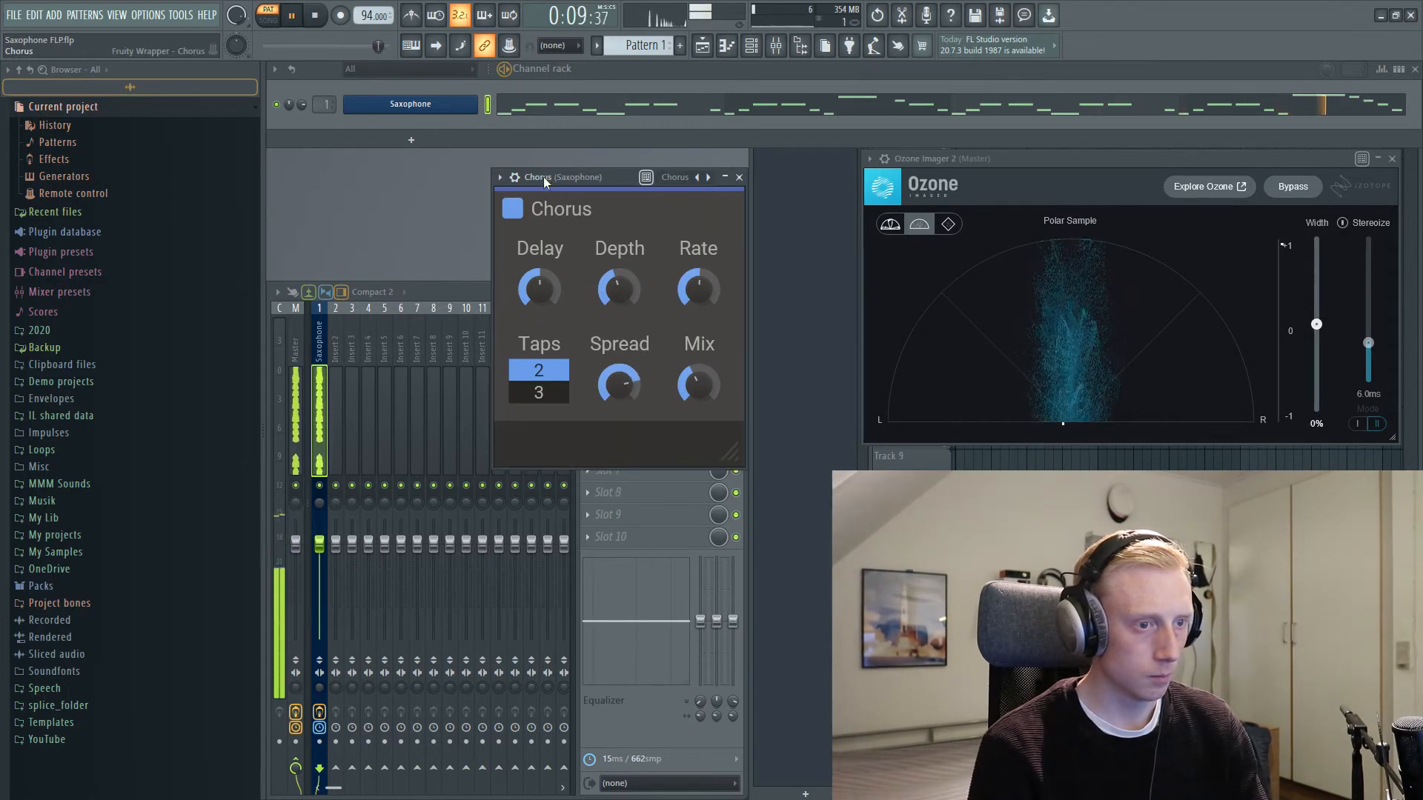
key("space")
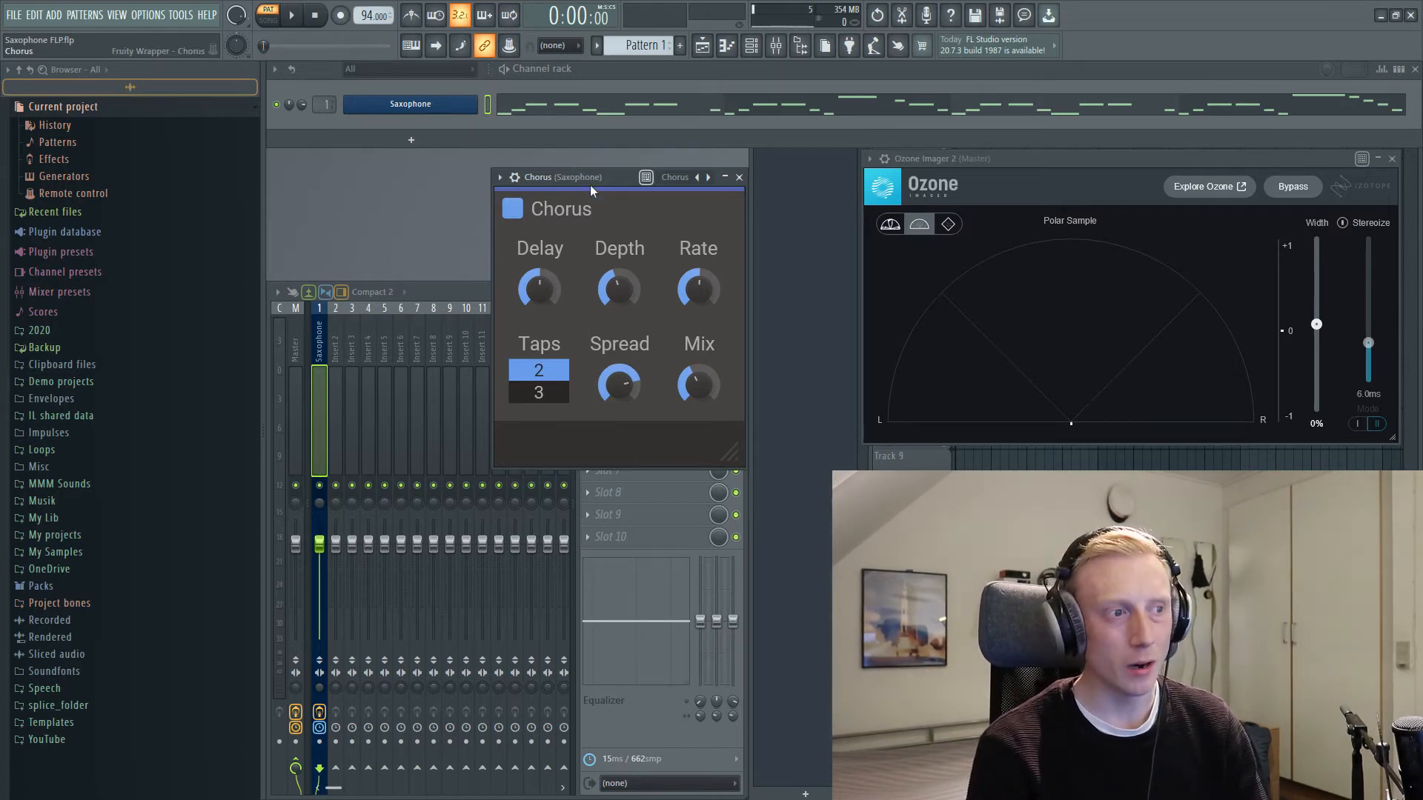
Step: Close the Chorus window and load the Kilohearts Gain into effect slot 4 of the Saxophone track
left_click_drag(590, 184, 624, 240)
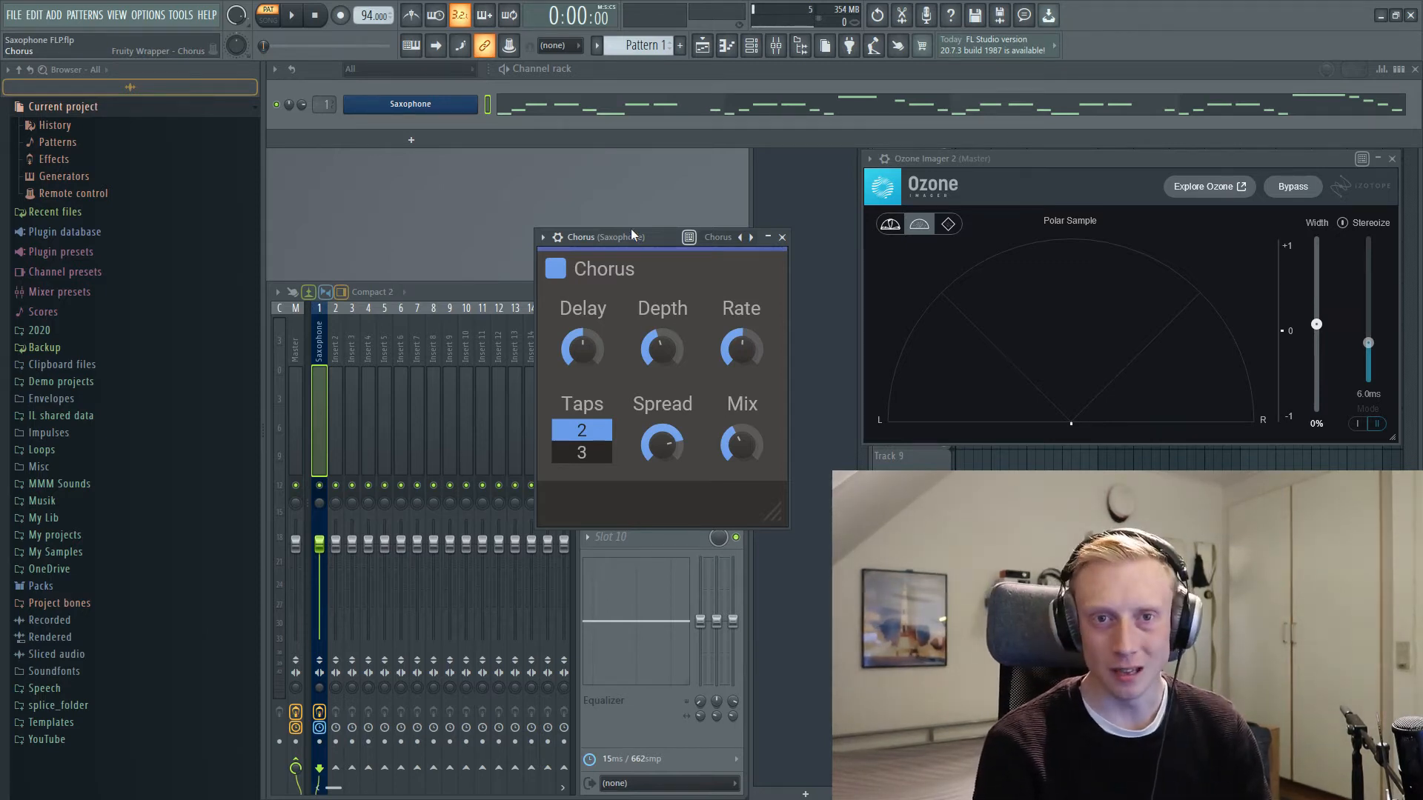
left_click_drag(631, 231, 635, 229)
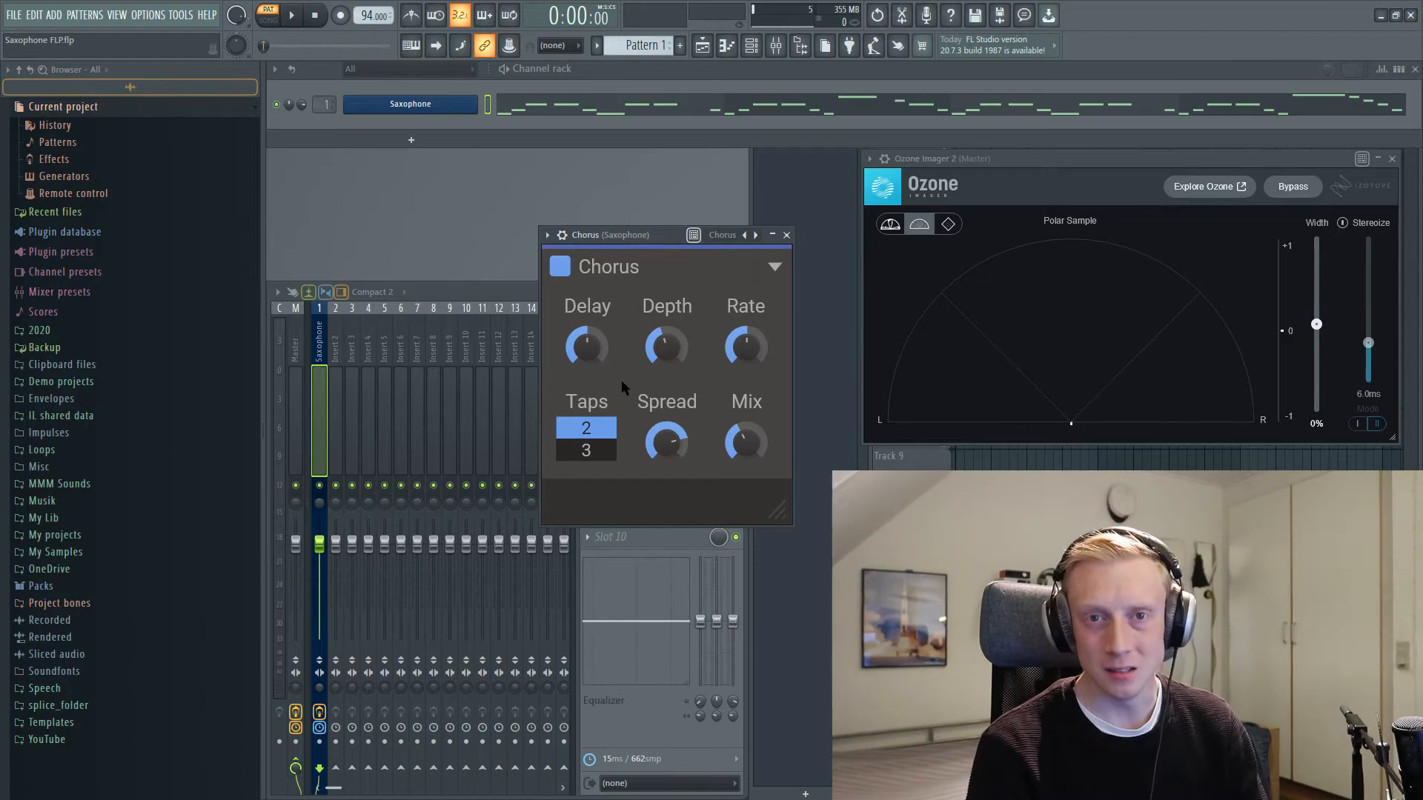
left_click(786, 235)
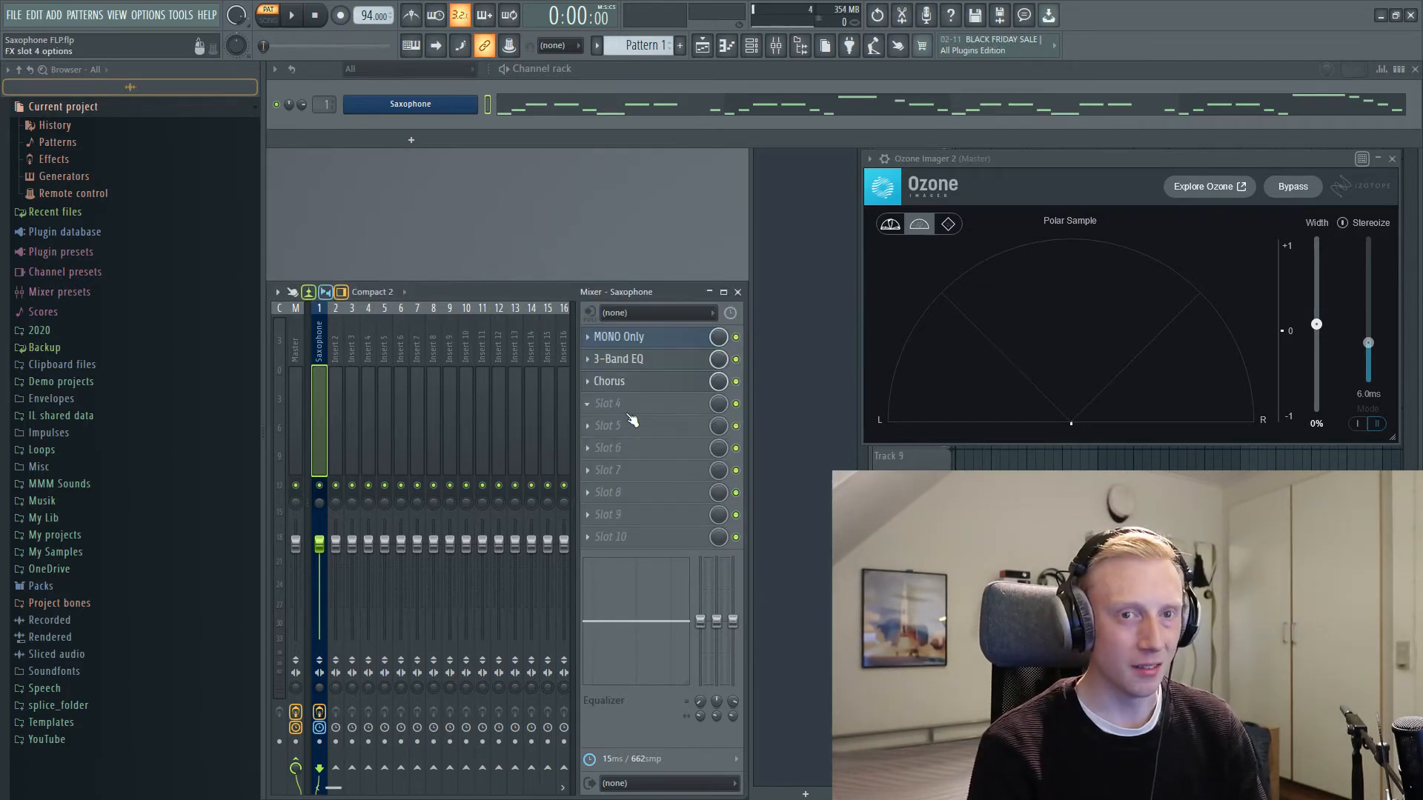
left_click(624, 403)
mouse_move(806, 239)
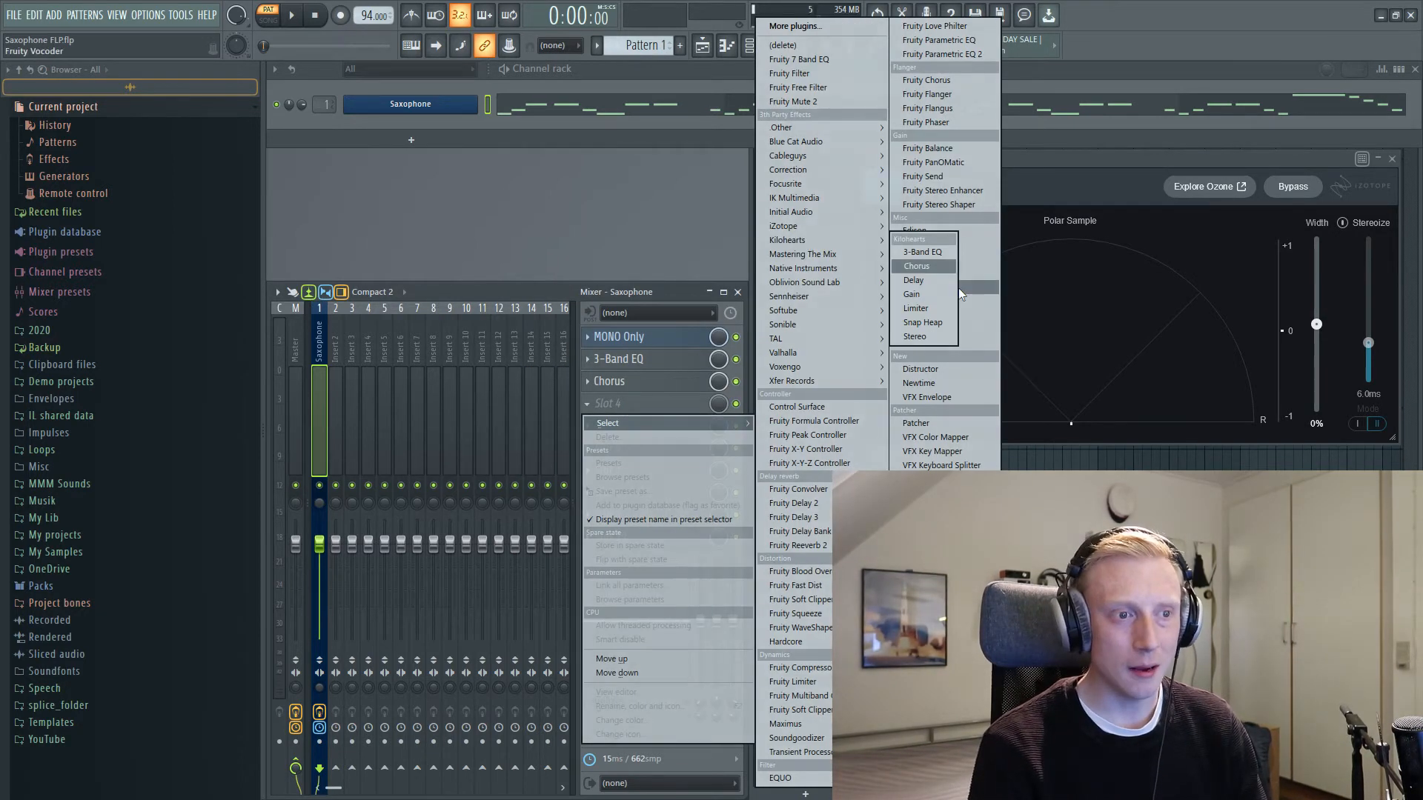
left_click(919, 295)
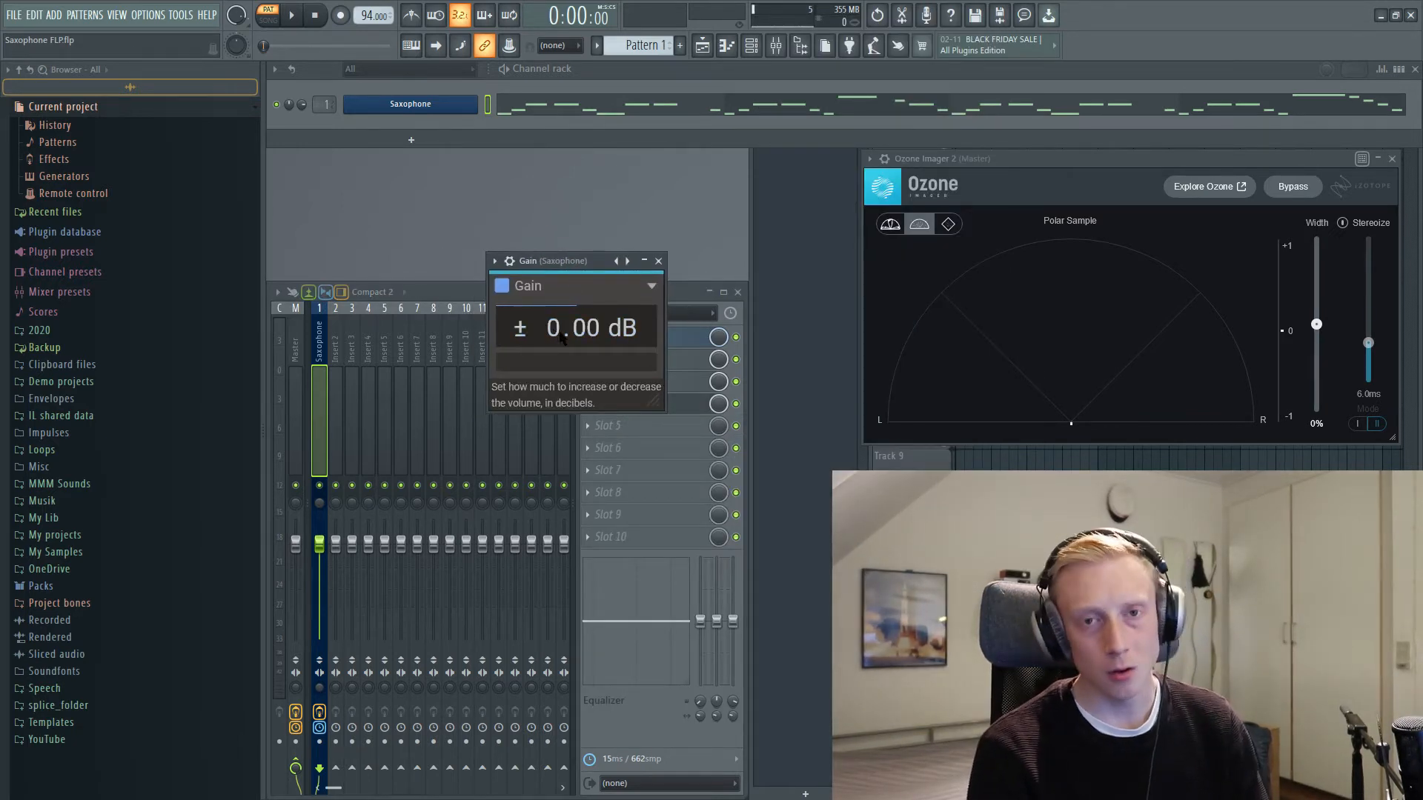
Step: Raise the Gain effect to +2.44 dB while the saxophone plays, close its window and stop playback
key("space")
mouse_move(553, 335)
left_mouse_down()
mouse_move(553, 302)
mouse_move(553, 377)
mouse_move(553, 319)
left_mouse_up()
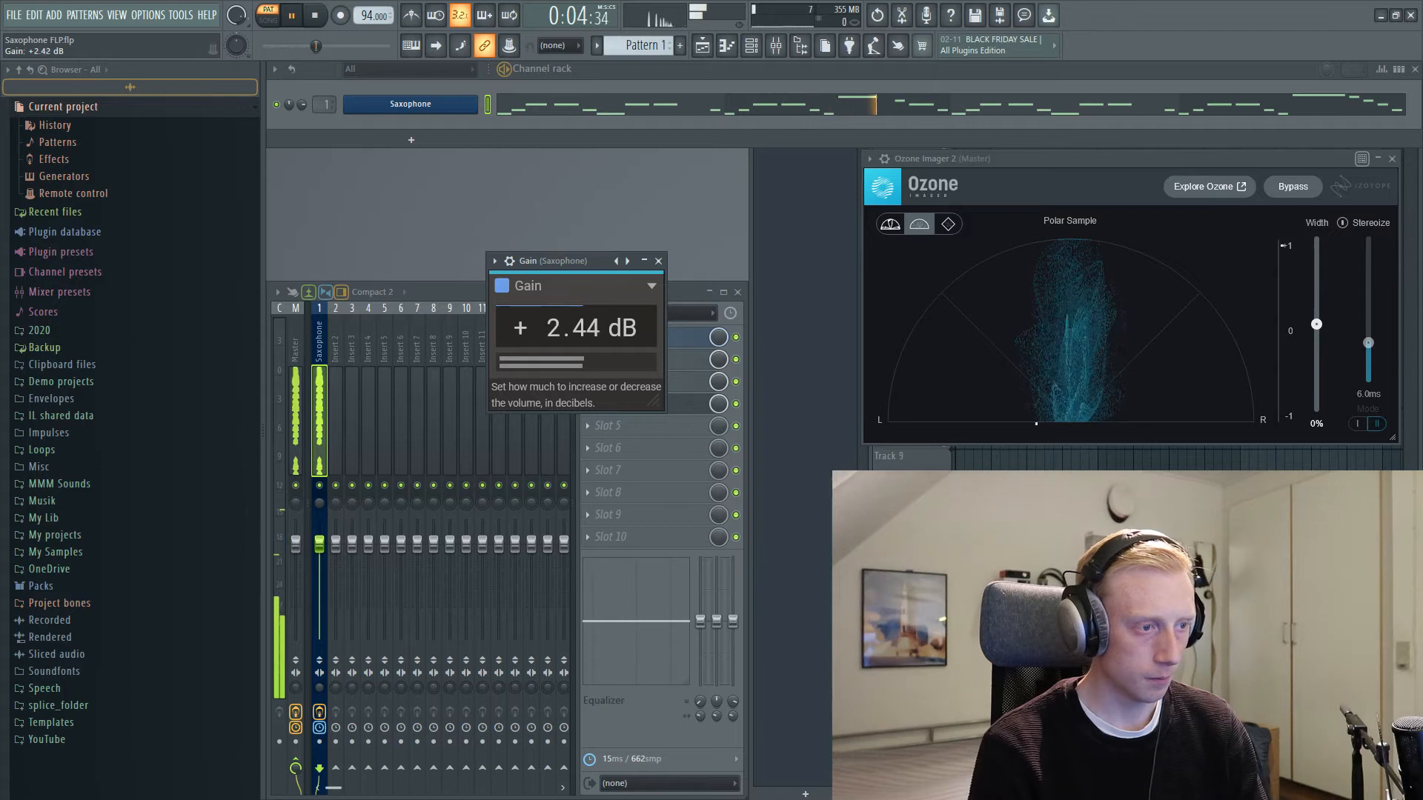
left_click(658, 261)
key("space")
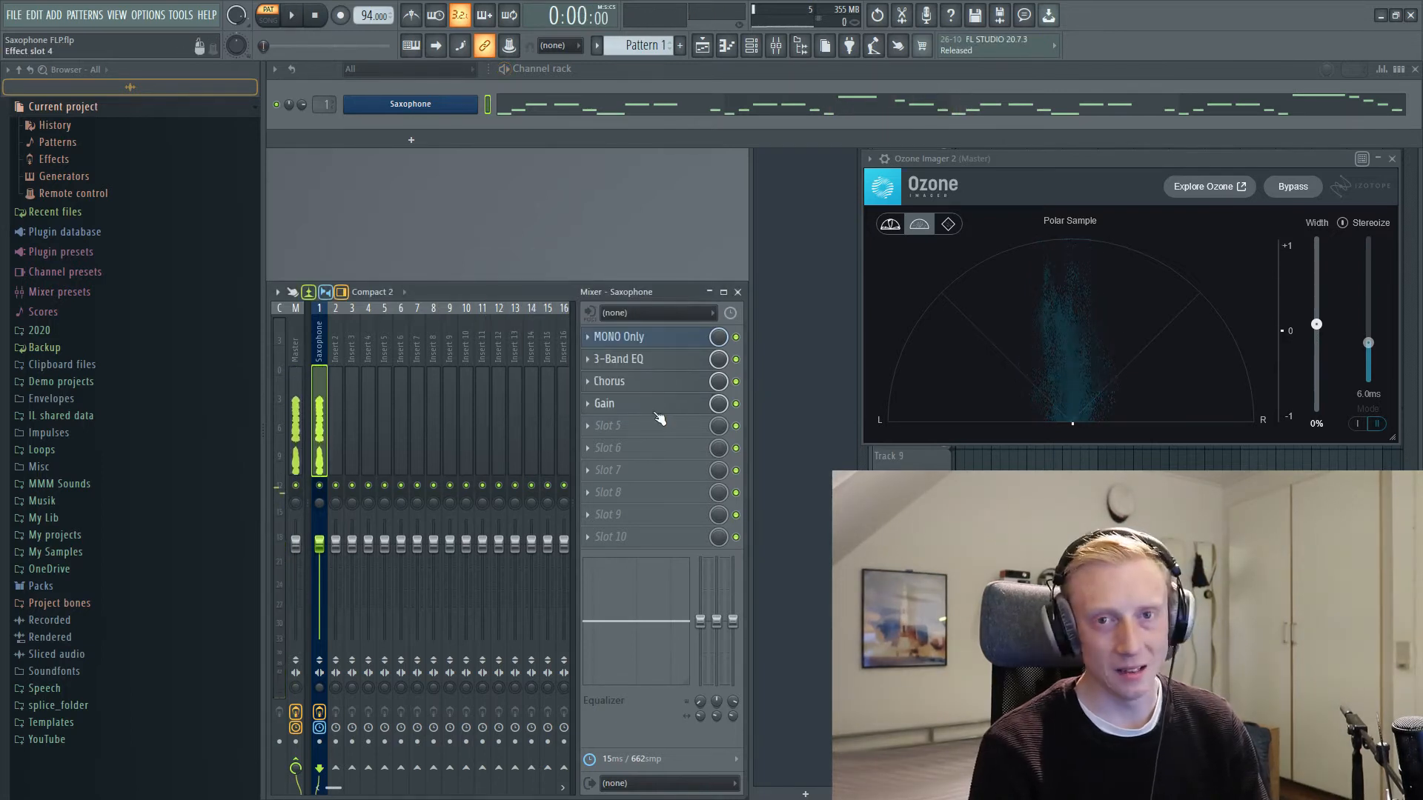
Step: Load the Kilohearts Stereo effect into effect slot 5 of the Saxophone track
left_click(639, 426)
mouse_move(789, 240)
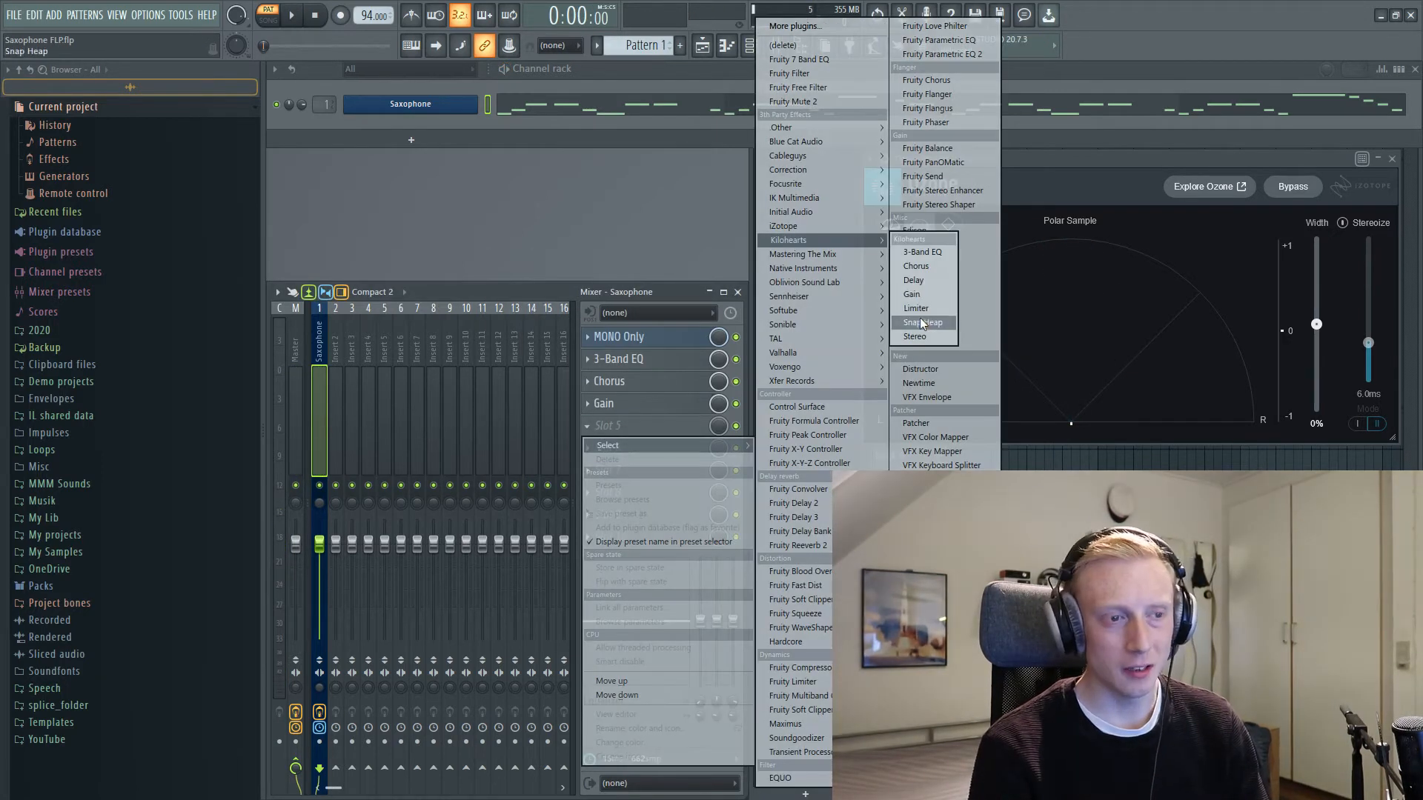
left_click(919, 336)
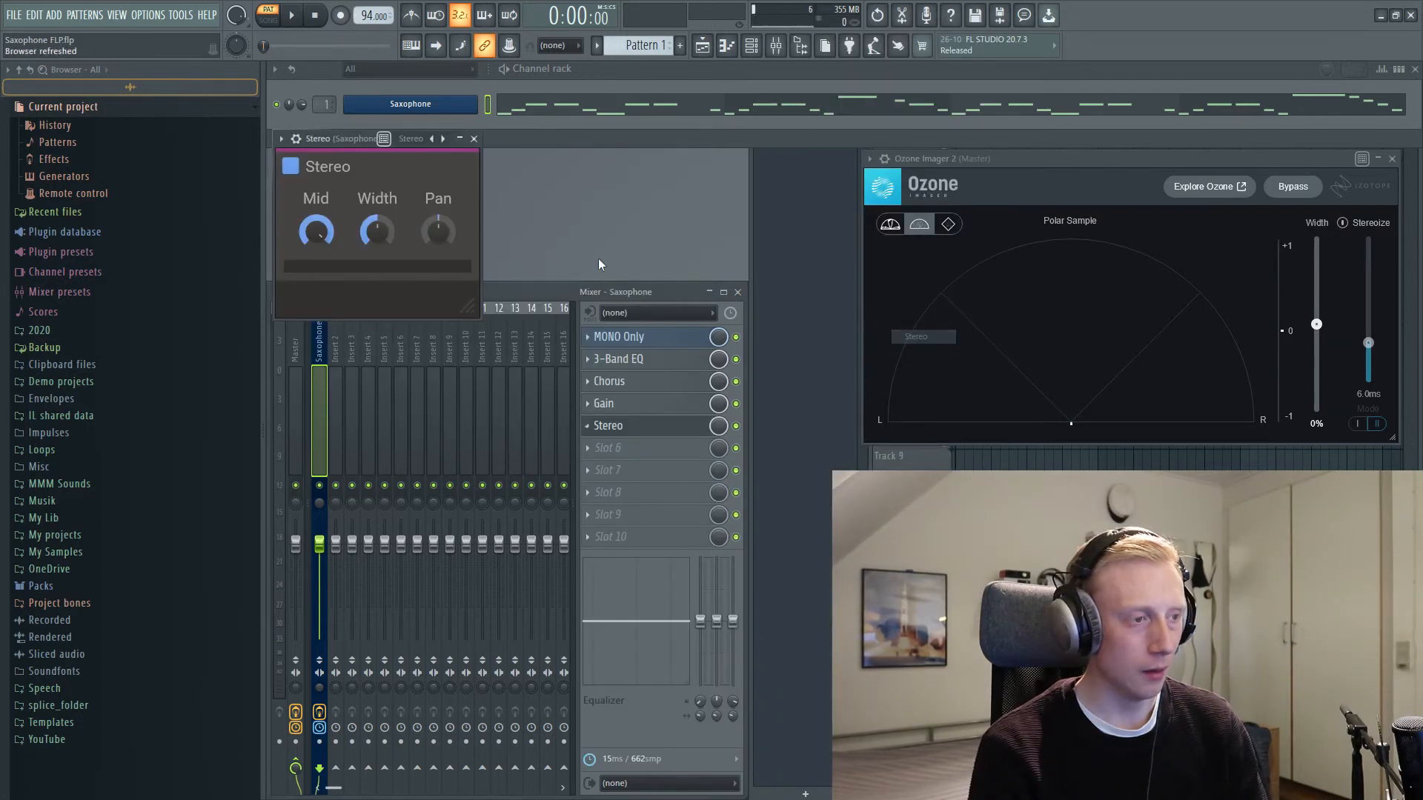
Step: Enlarge the Stereo window, increase the effect's width while the saxophone plays, and stop playback
left_click_drag(360, 137, 610, 218)
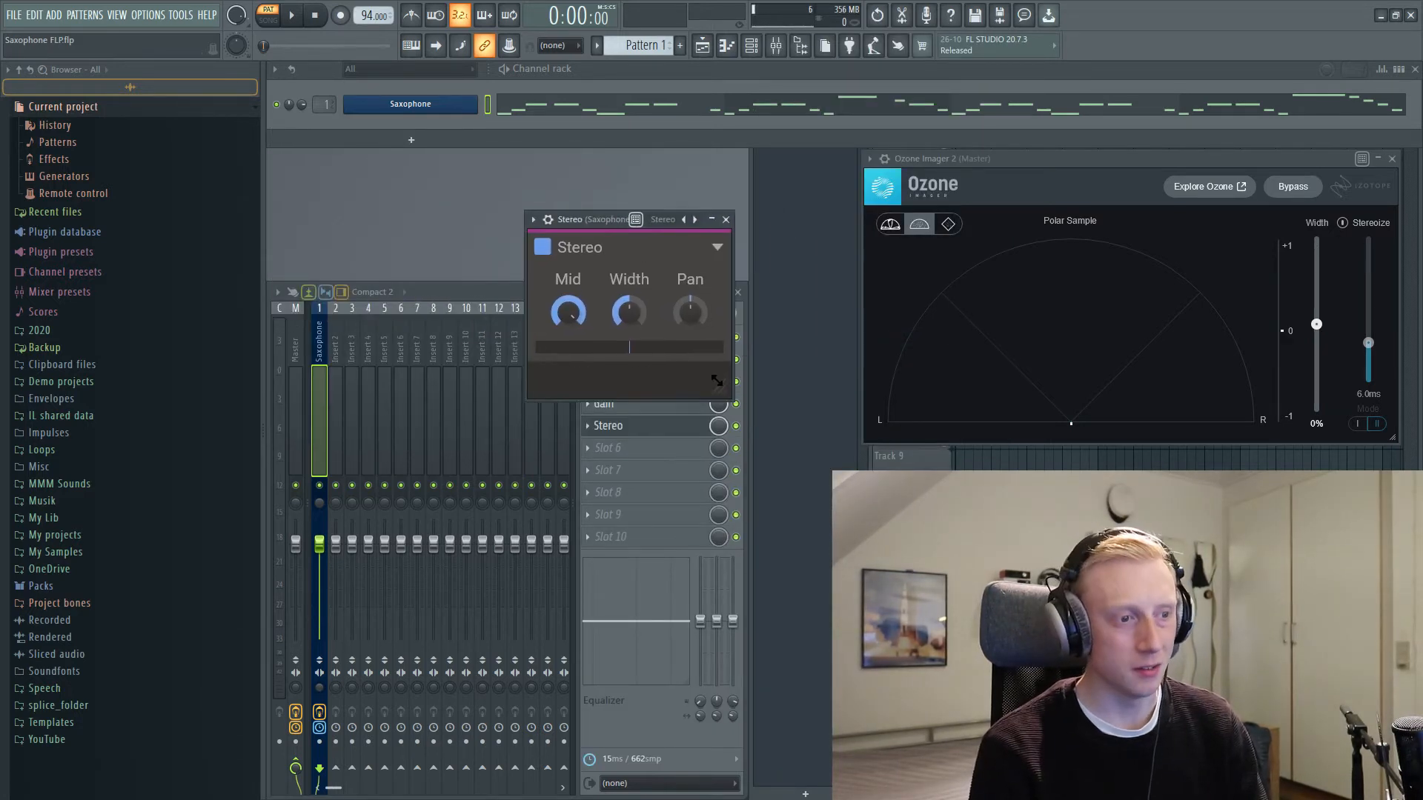
left_click_drag(721, 389, 779, 441)
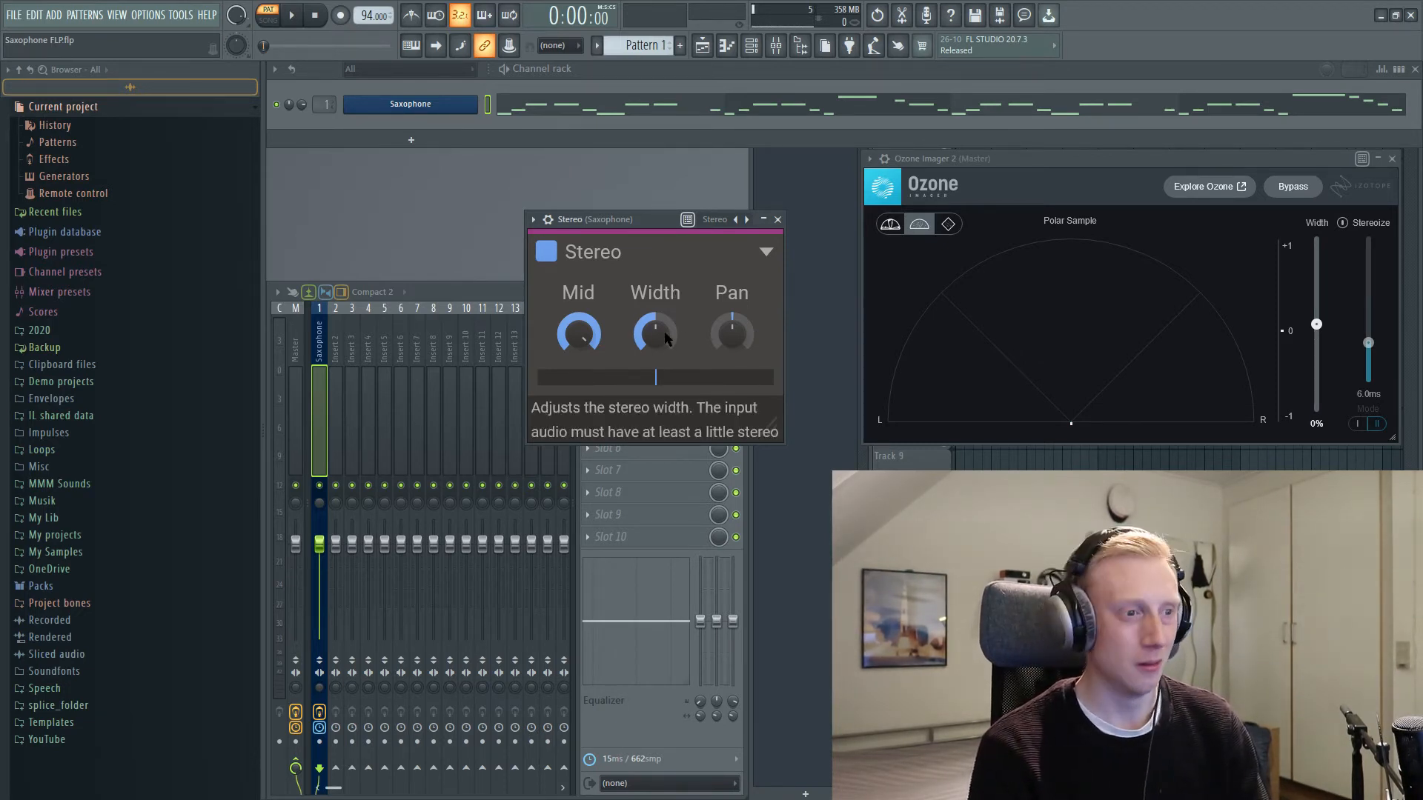
left_click_drag(613, 217, 607, 251)
key("space")
left_click_drag(665, 368, 581, 367)
left_click_drag(637, 250, 624, 255)
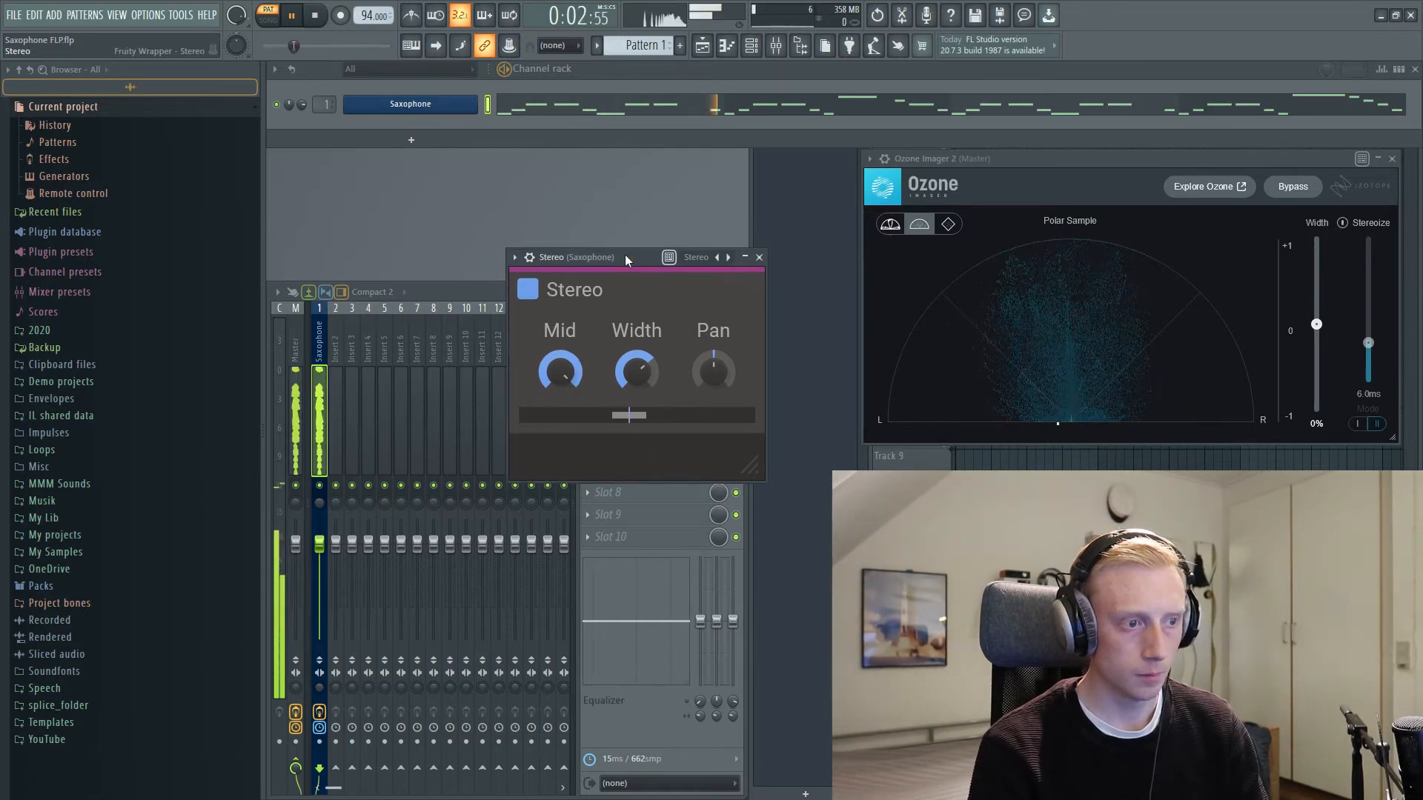
key("space")
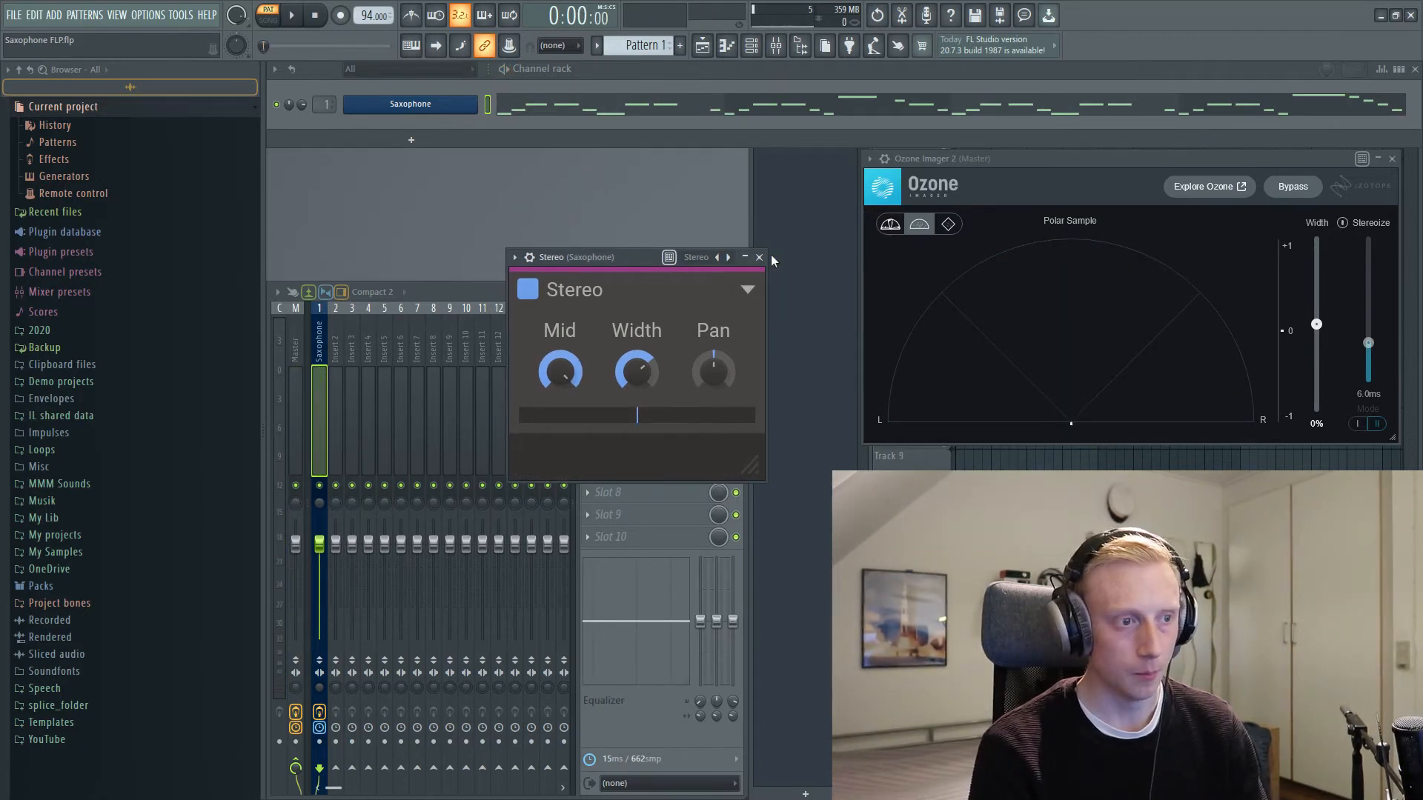
Step: Close the Stereo window, load the Kilohearts Limiter into effect slot 6 of the Saxophone track and enlarge its window
left_click(759, 258)
left_click(608, 448)
mouse_move(803, 239)
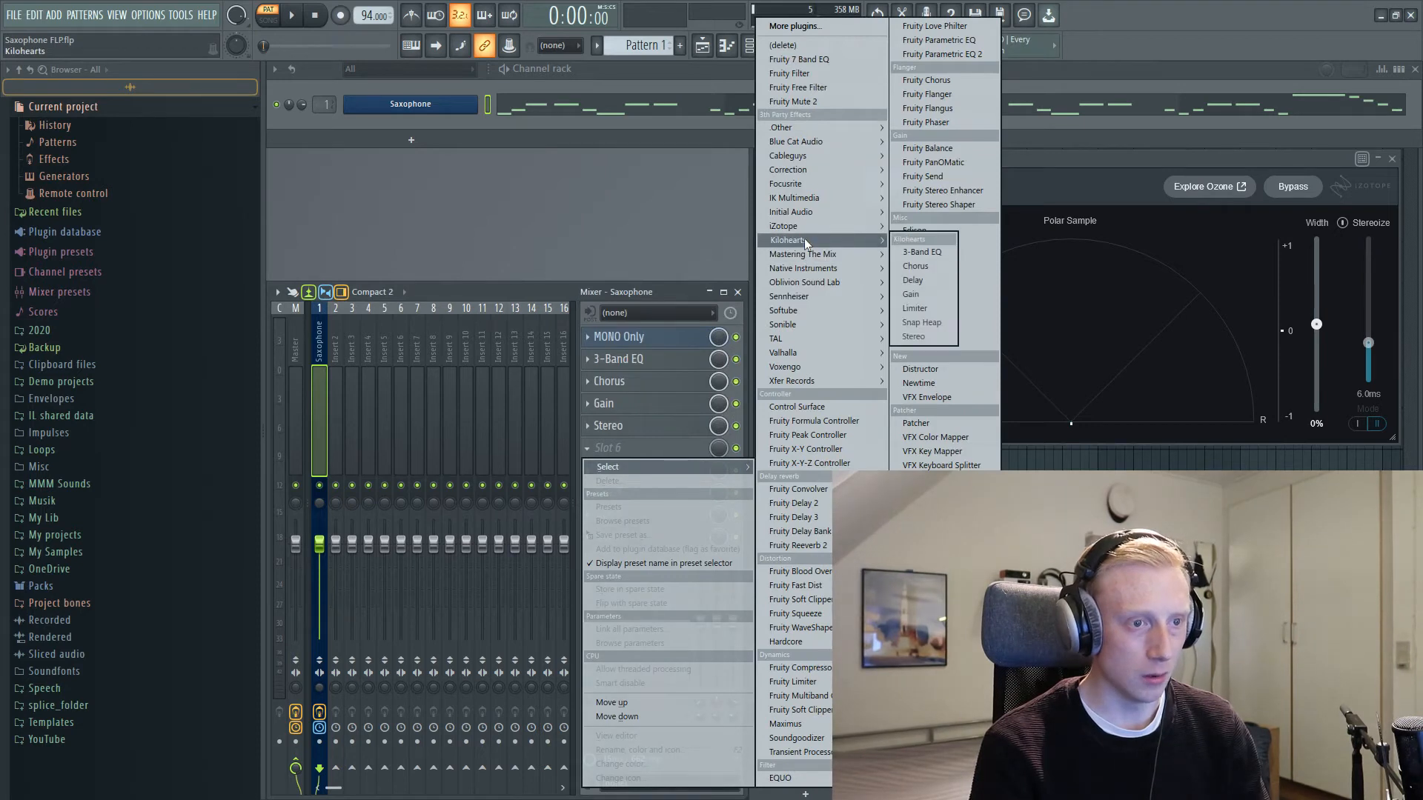
left_click(916, 309)
left_click_drag(540, 281, 589, 279)
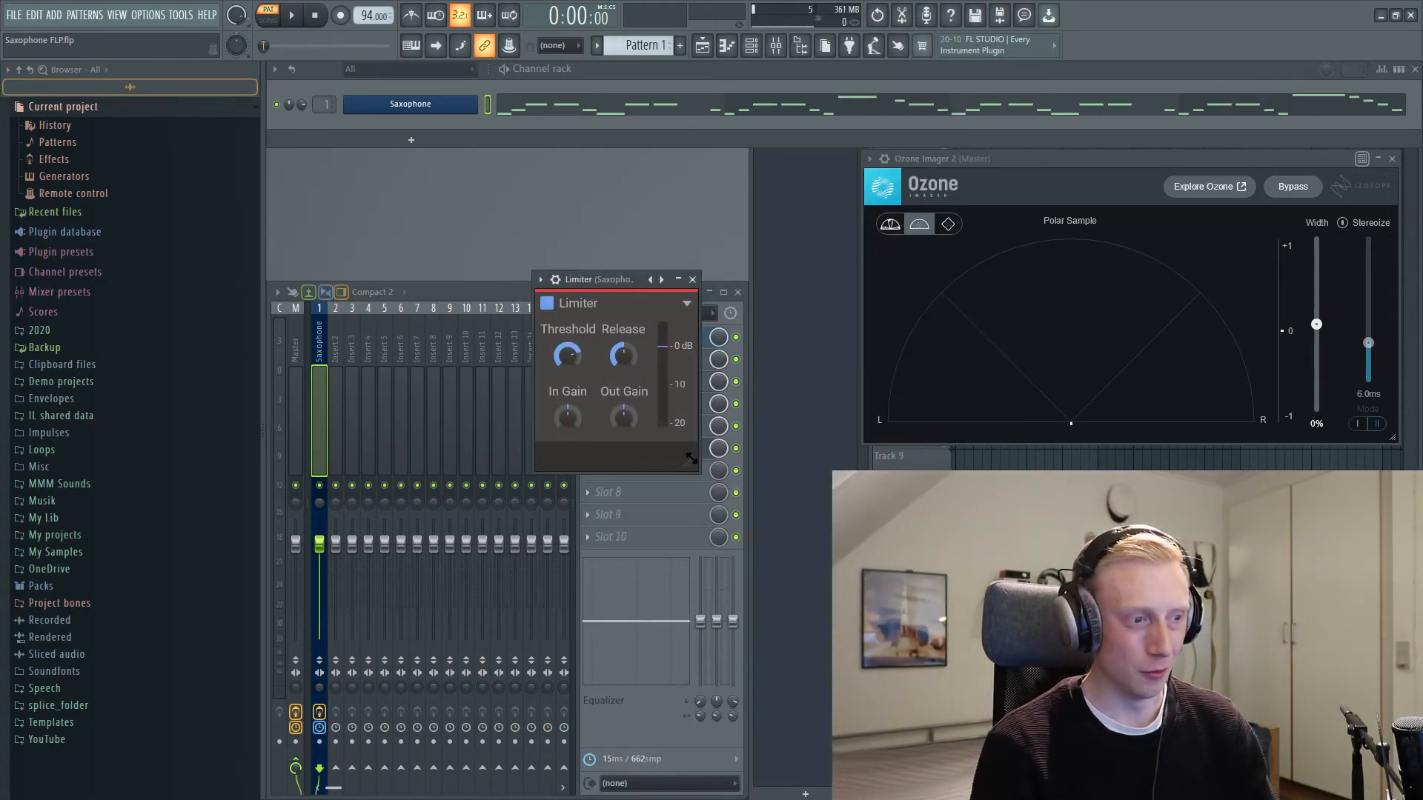
left_click_drag(687, 496, 771, 645)
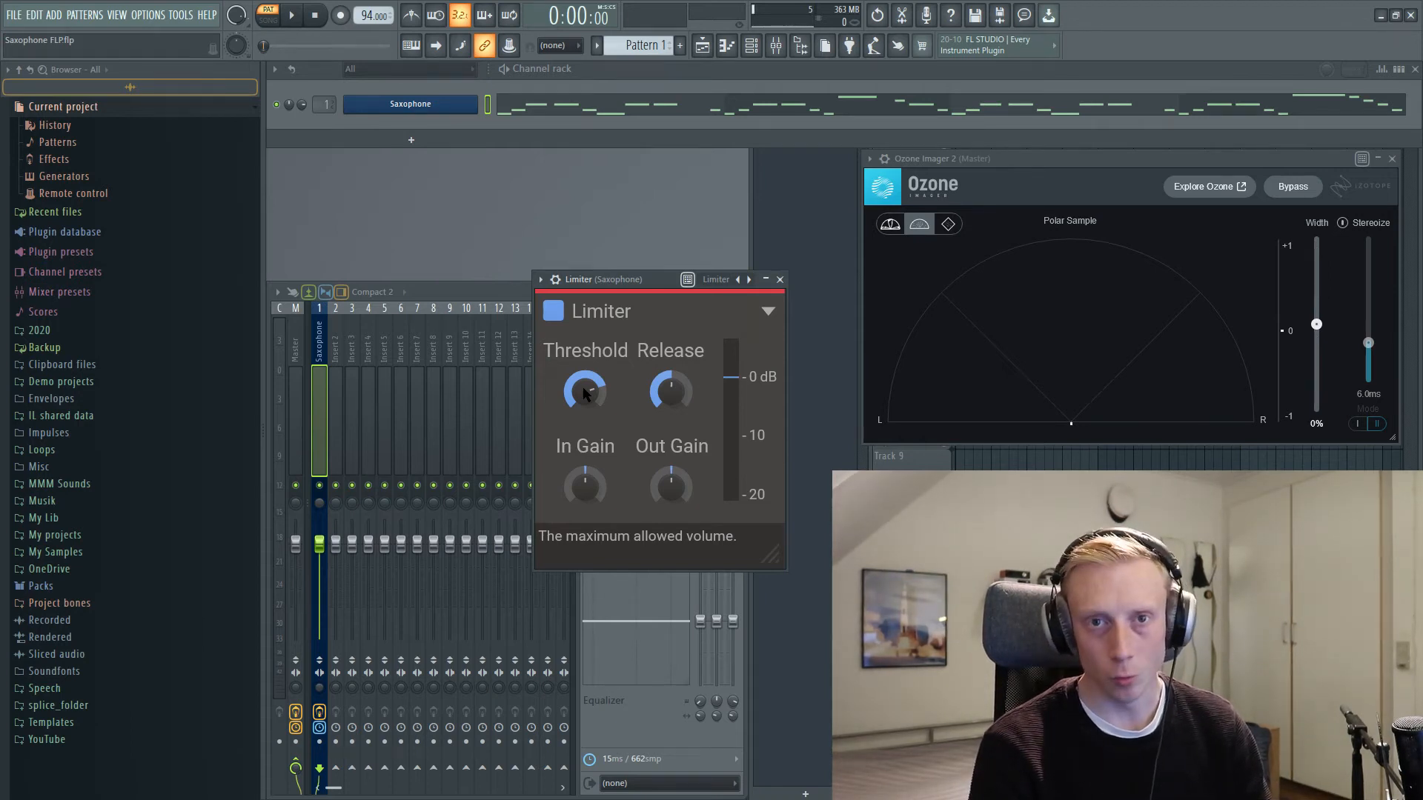
Step: Lower the Limiter's threshold to -15.19 dB, play the saxophone through it and stop playback
left_click_drag(584, 392, 584, 457)
key("space")
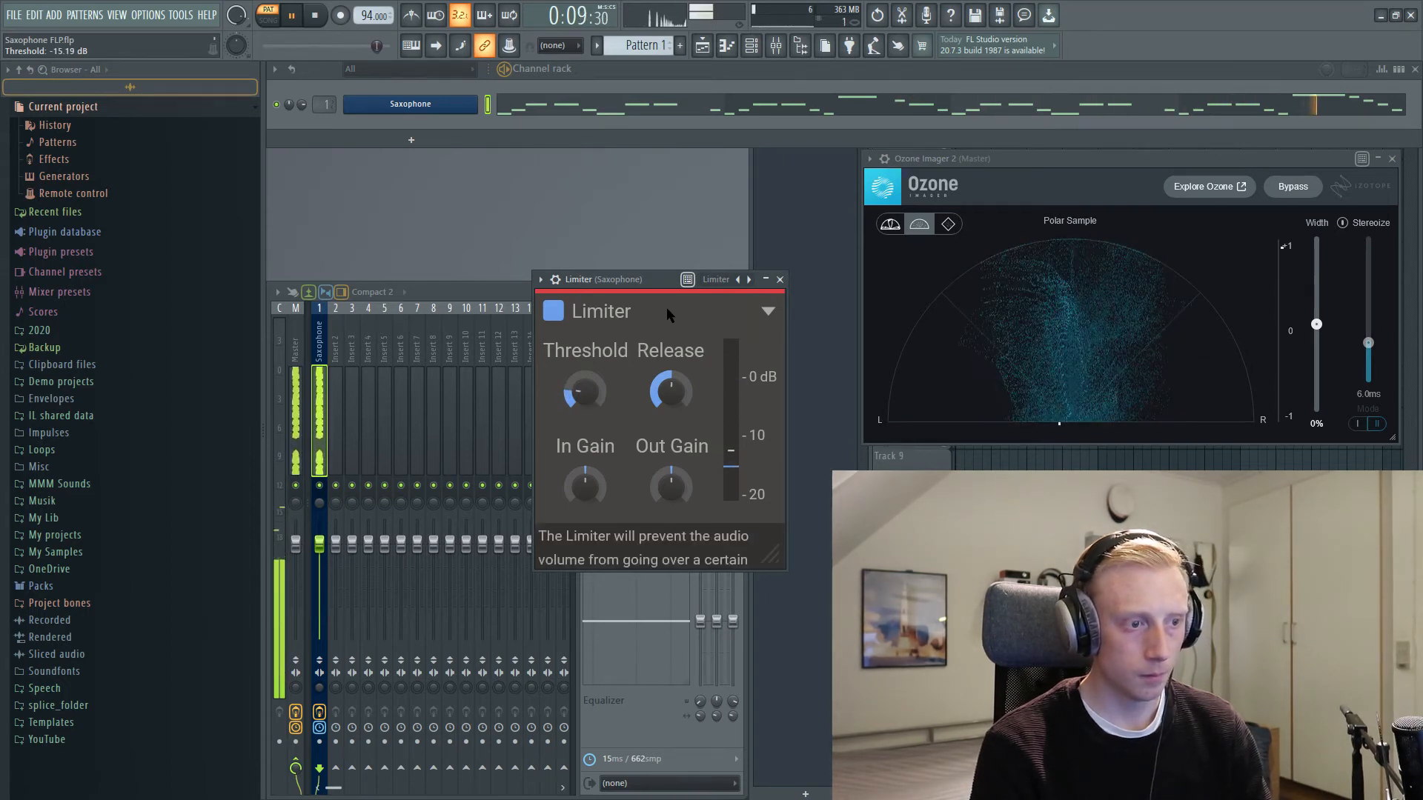
left_click_drag(625, 278, 620, 208)
key("space")
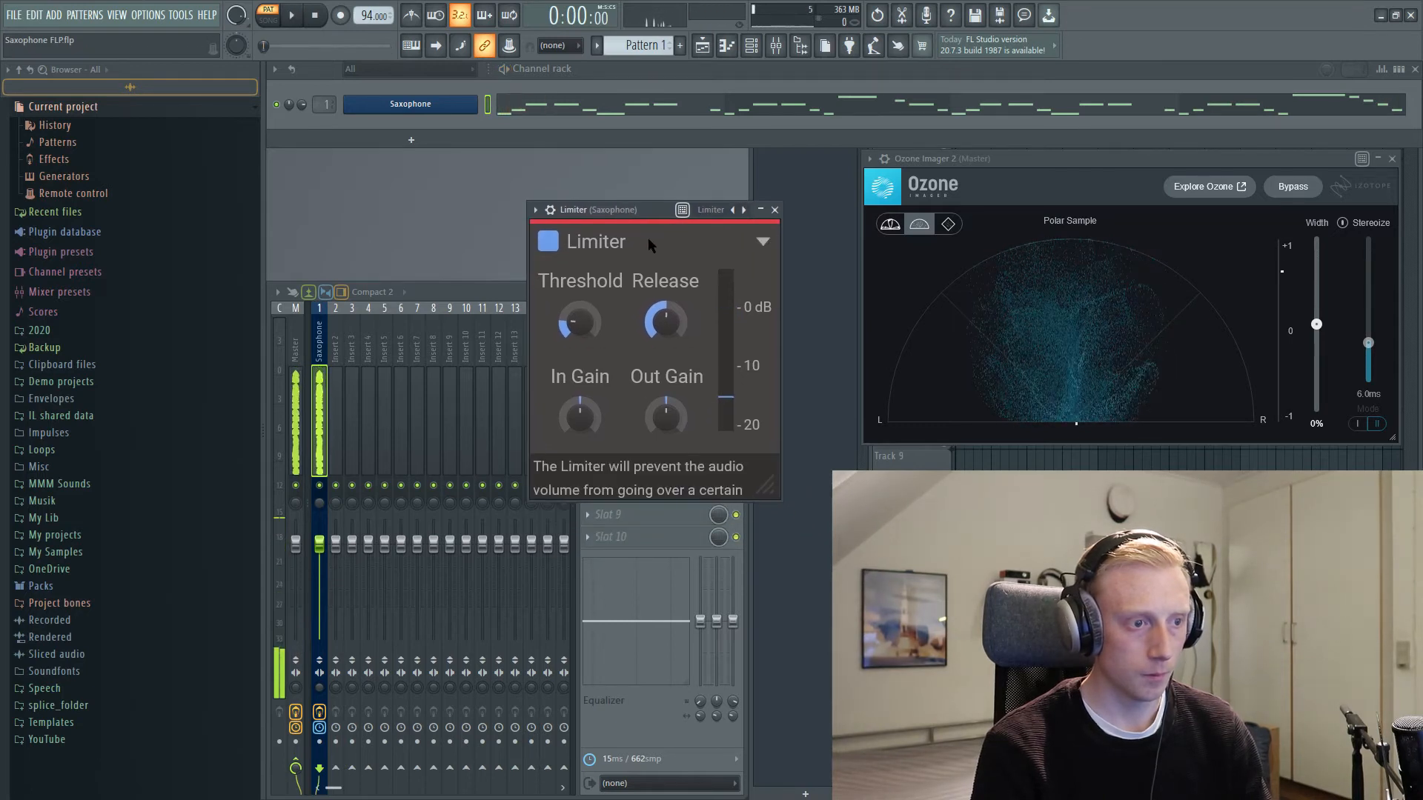
mouse_move(655, 276)
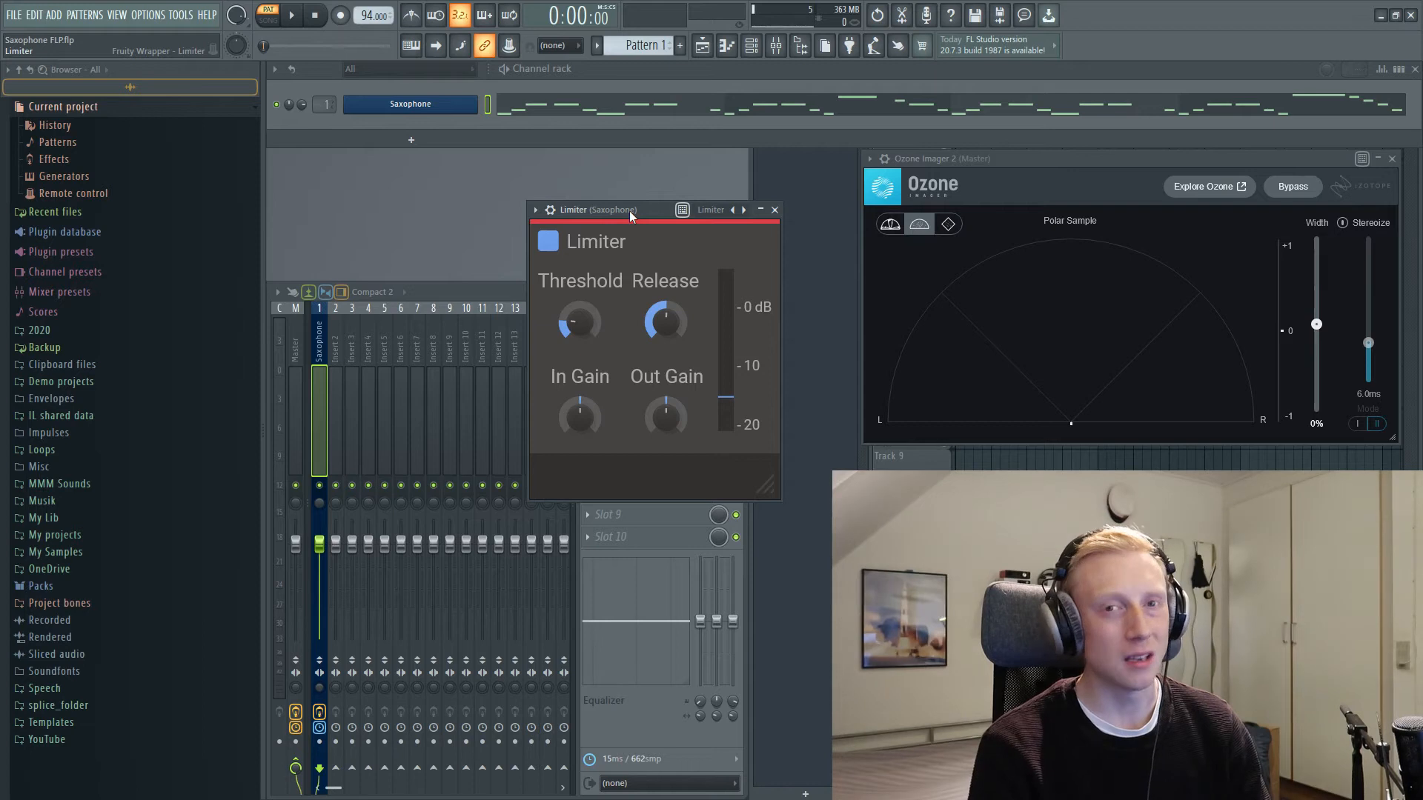
Step: Increase the Limiter's release while the saxophone plays, then stop playback
left_click_drag(630, 211, 651, 232)
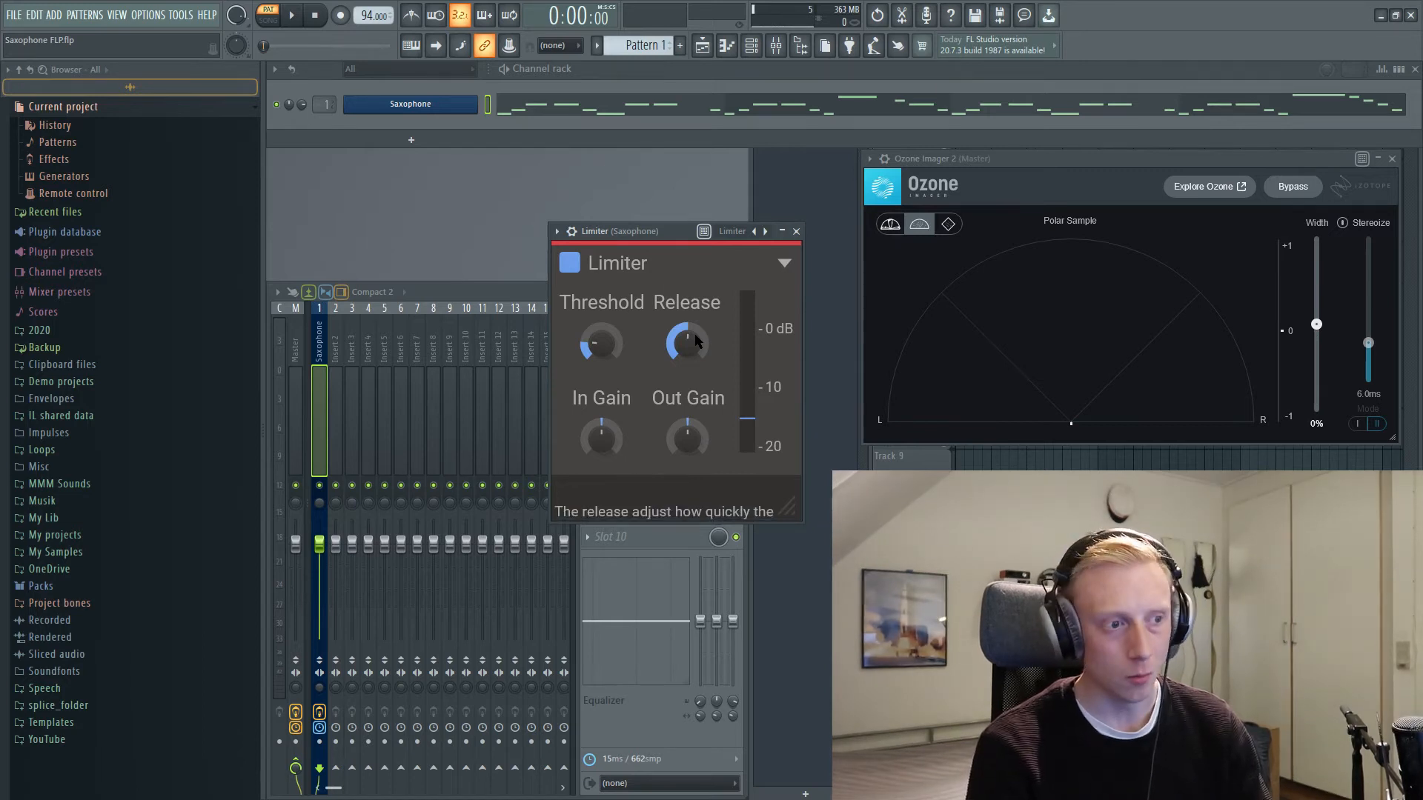
key("space")
mouse_move(697, 341)
left_mouse_down()
mouse_move(696, 404)
mouse_move(697, 352)
left_mouse_up()
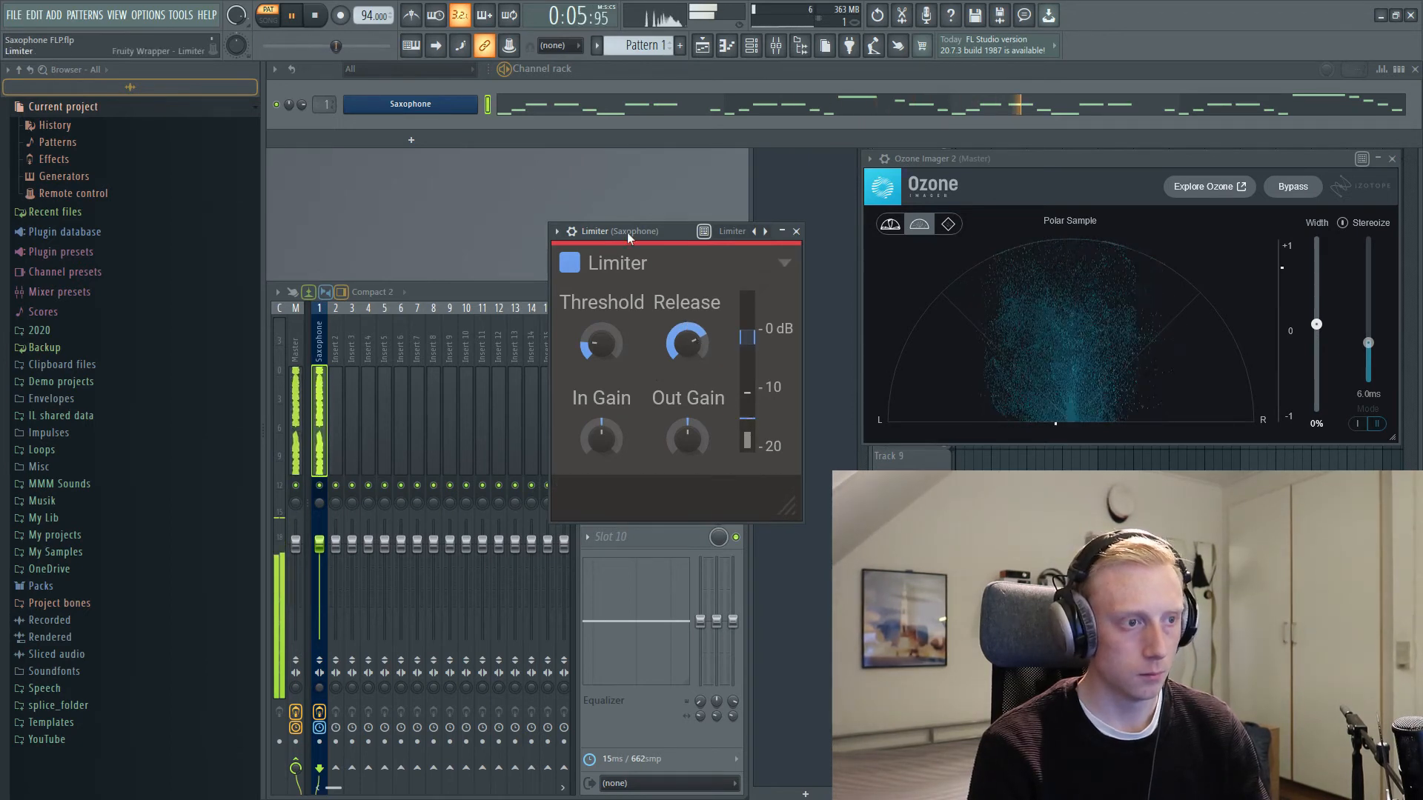
left_click_drag(627, 233, 640, 235)
key("space")
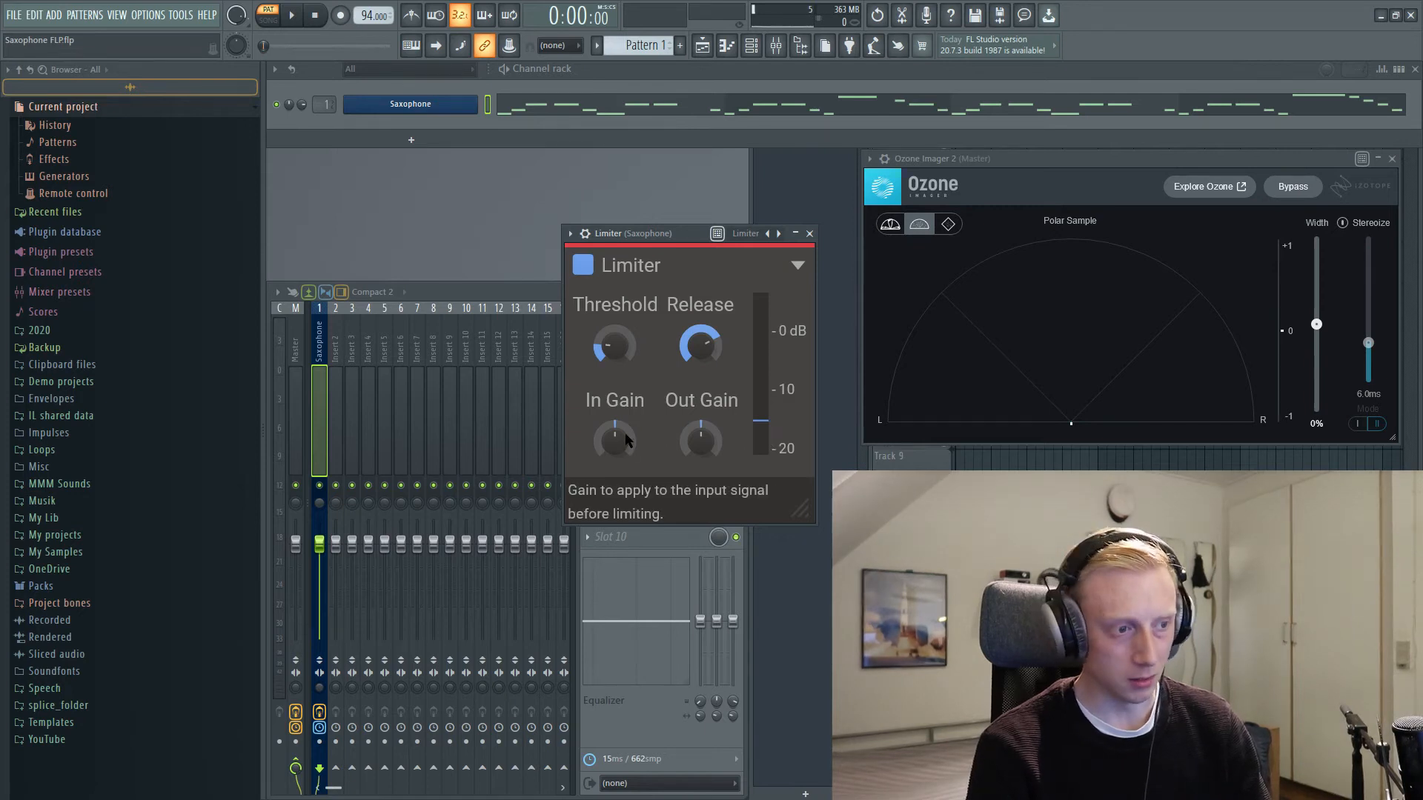
Step: Raise the Limiter's input gain to +2.56 dB during playback, then stop playback
key("space")
mouse_move(616, 441)
left_mouse_down()
mouse_move(615, 419)
mouse_move(616, 441)
left_mouse_up()
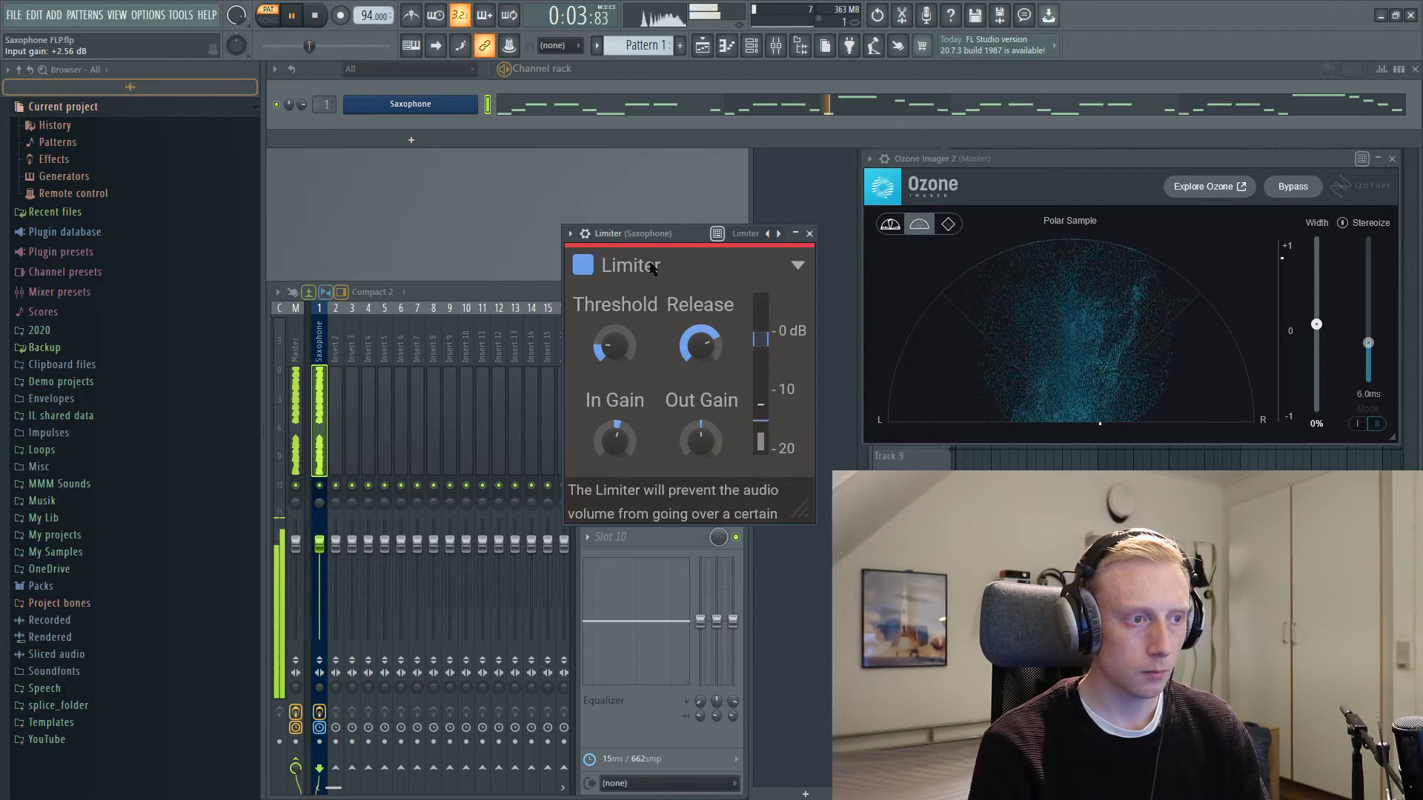
left_click_drag(642, 229, 635, 234)
key("space")
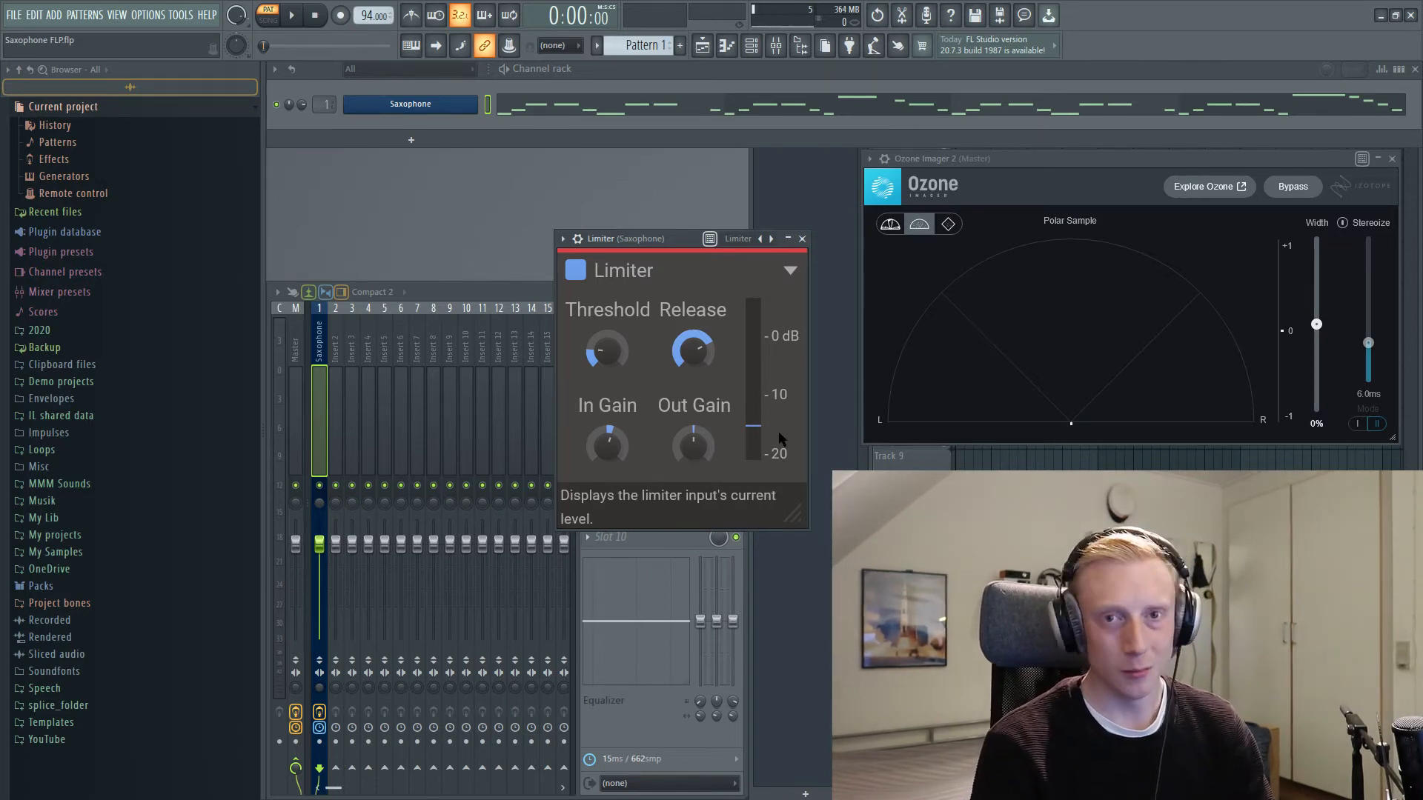
Step: Close the Limiter window, load the Kilohearts Delay into effect slot 7 of the Saxophone track, enlarge its window and audition it
left_click(802, 238)
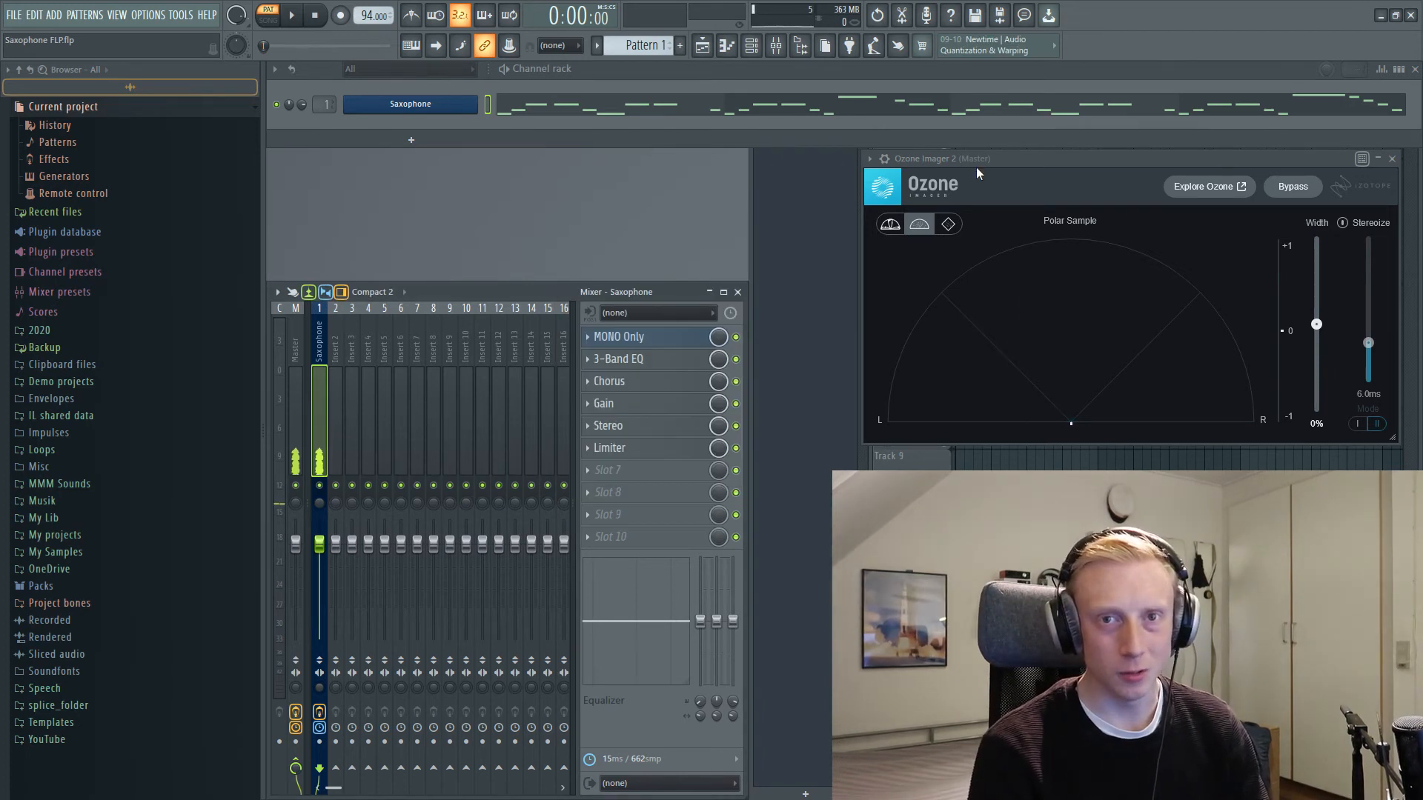
left_click(651, 470)
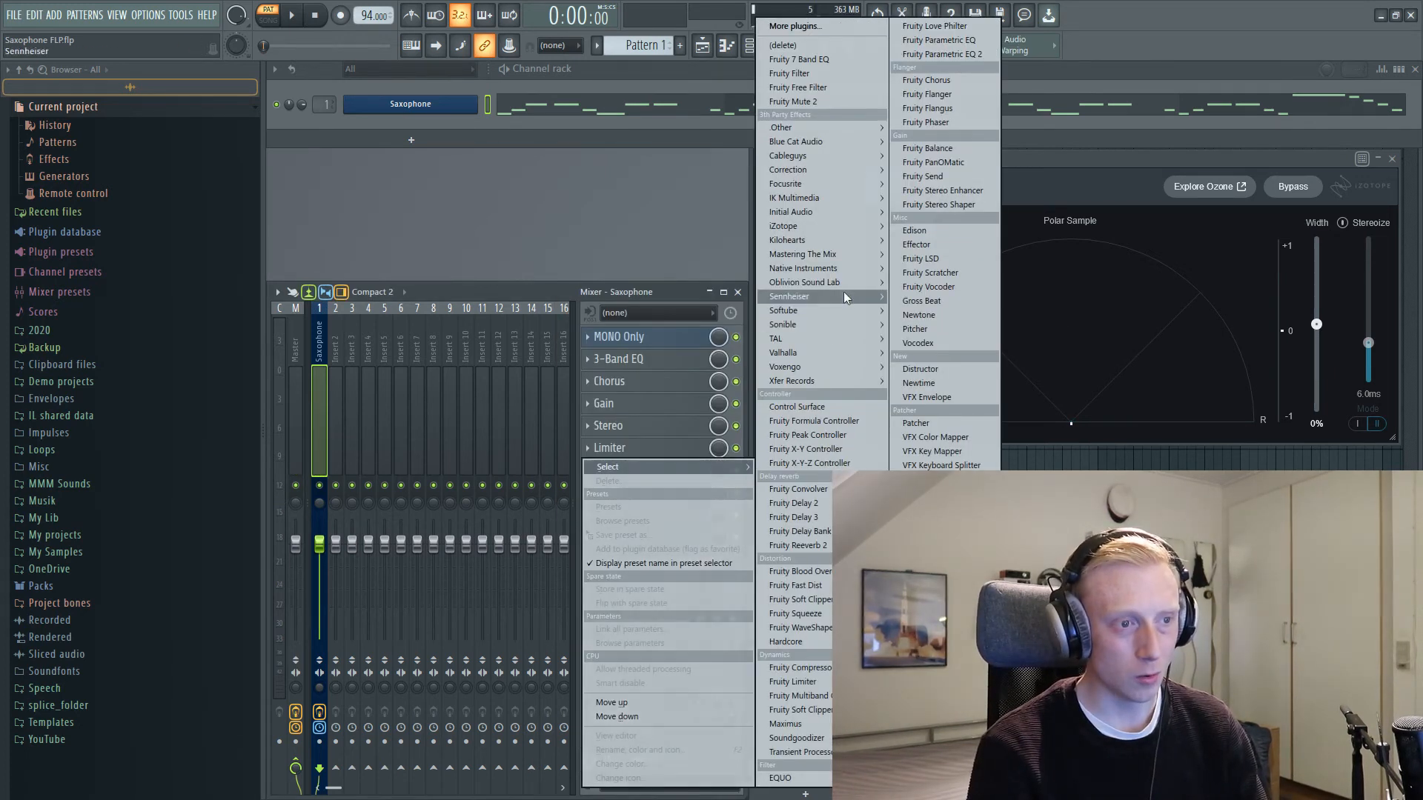
mouse_move(840, 242)
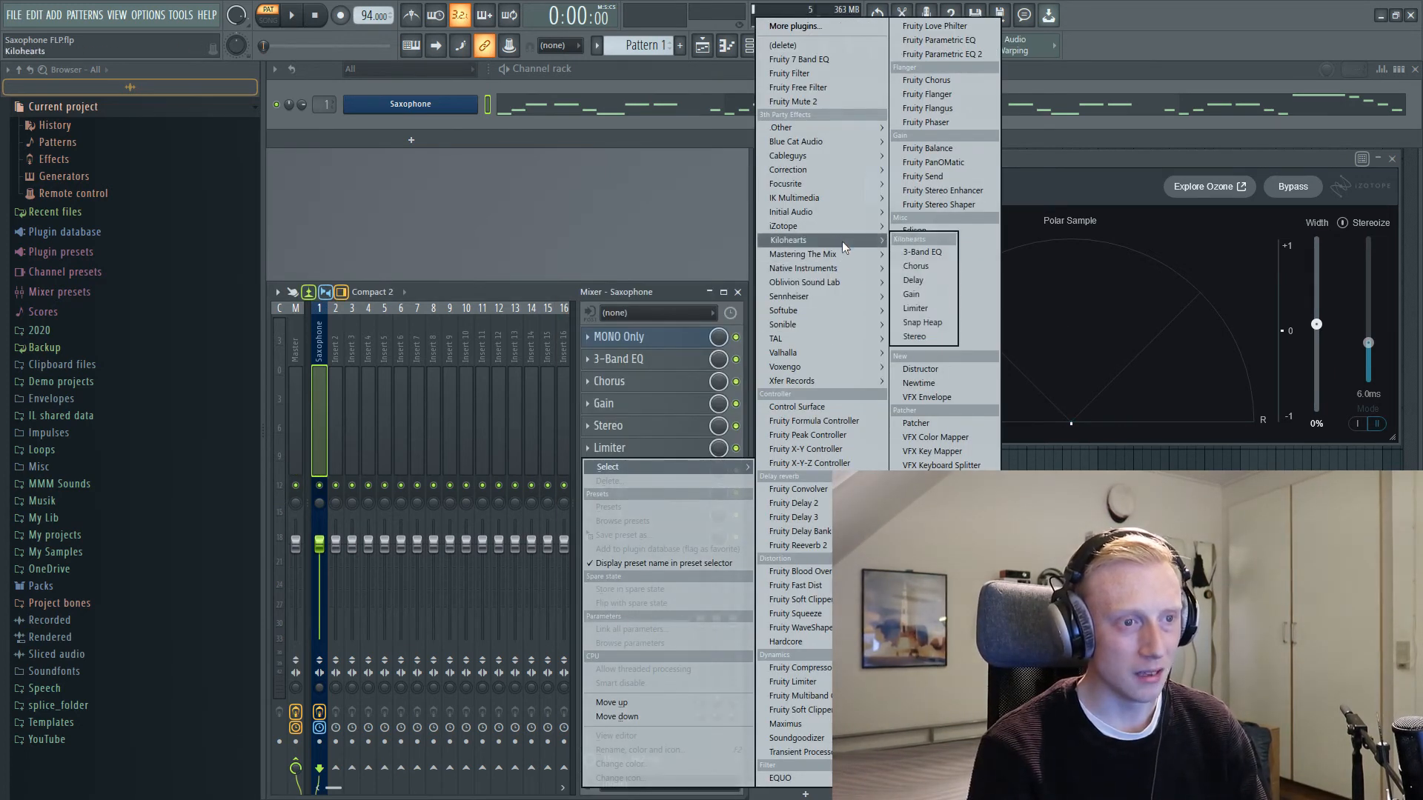
left_click(928, 280)
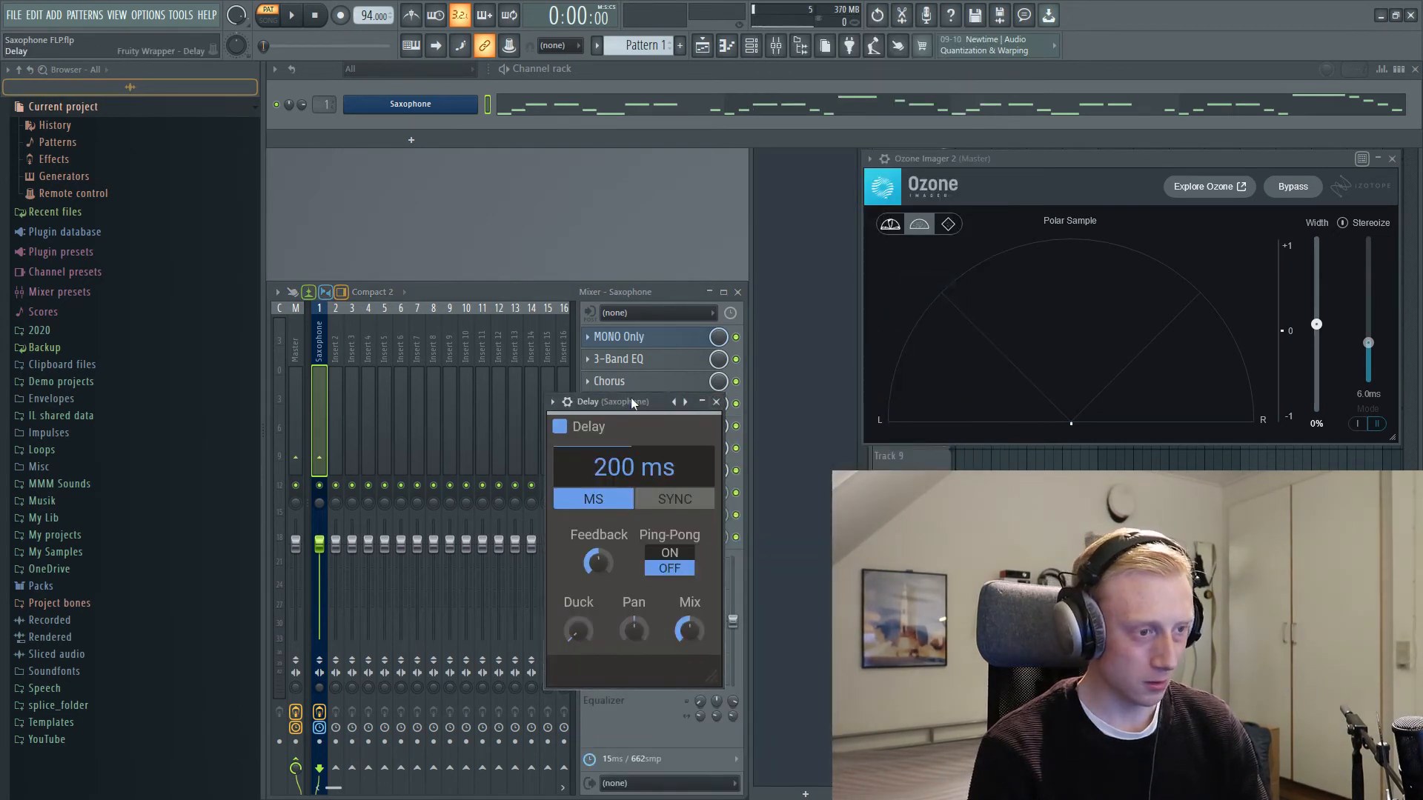
left_click_drag(754, 483, 805, 570)
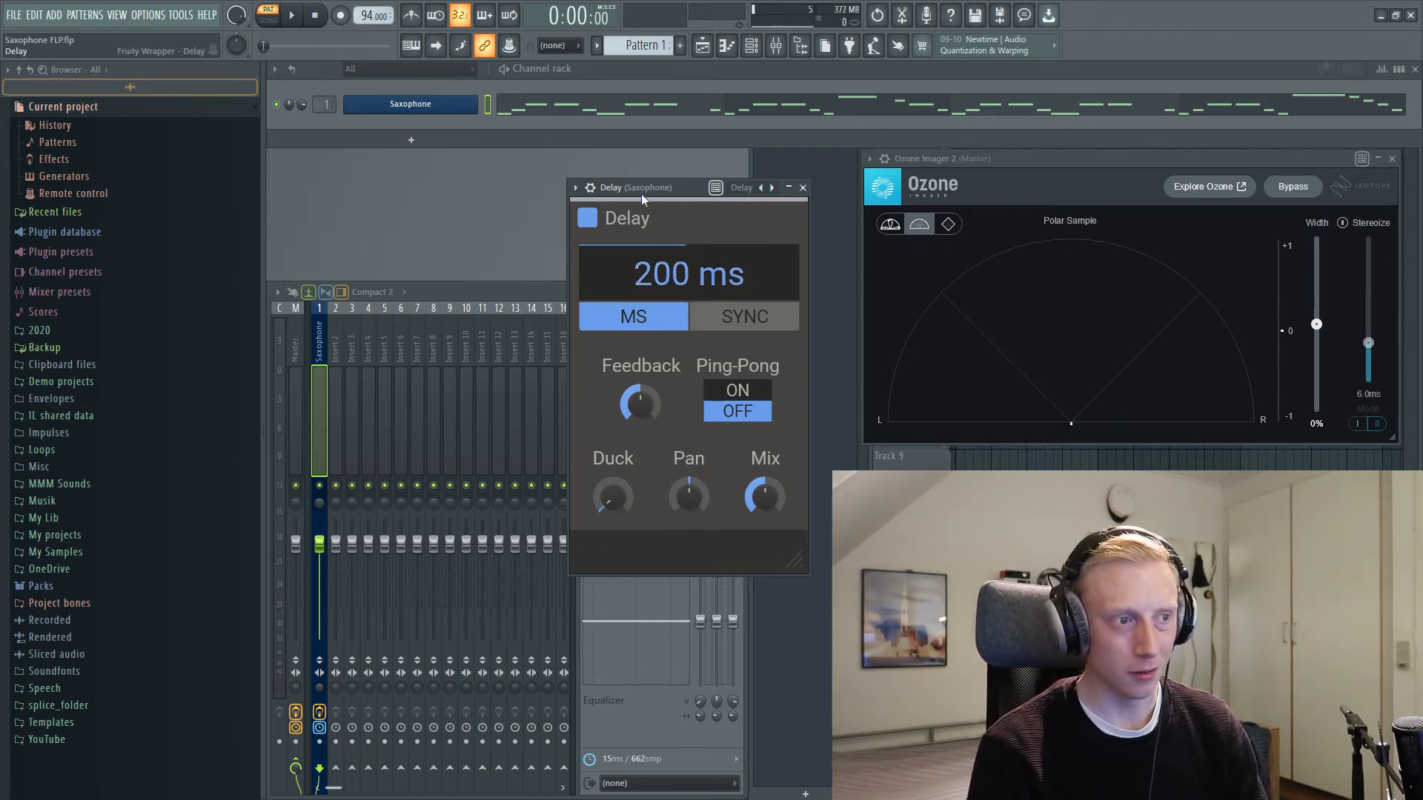
left_click_drag(641, 194, 690, 233)
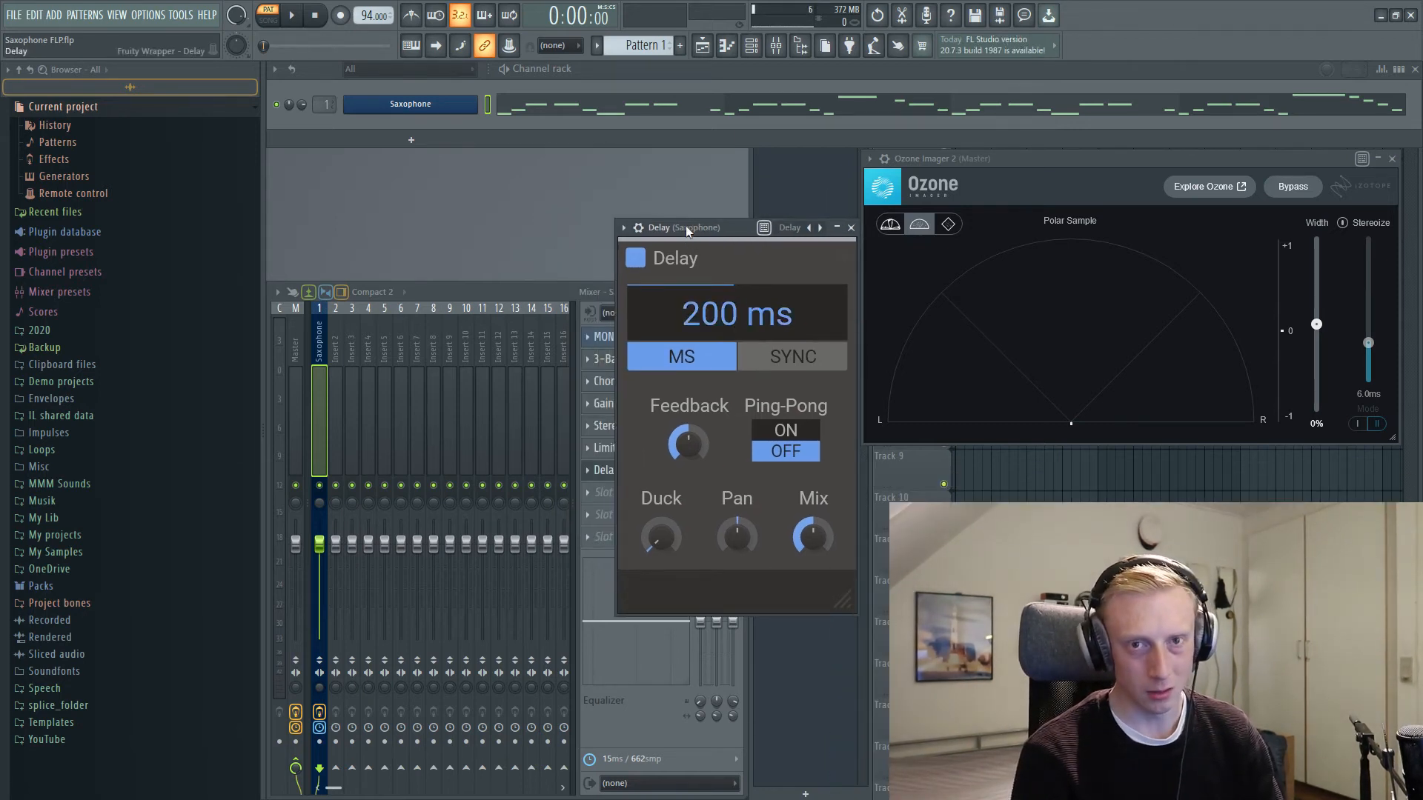
key("space")
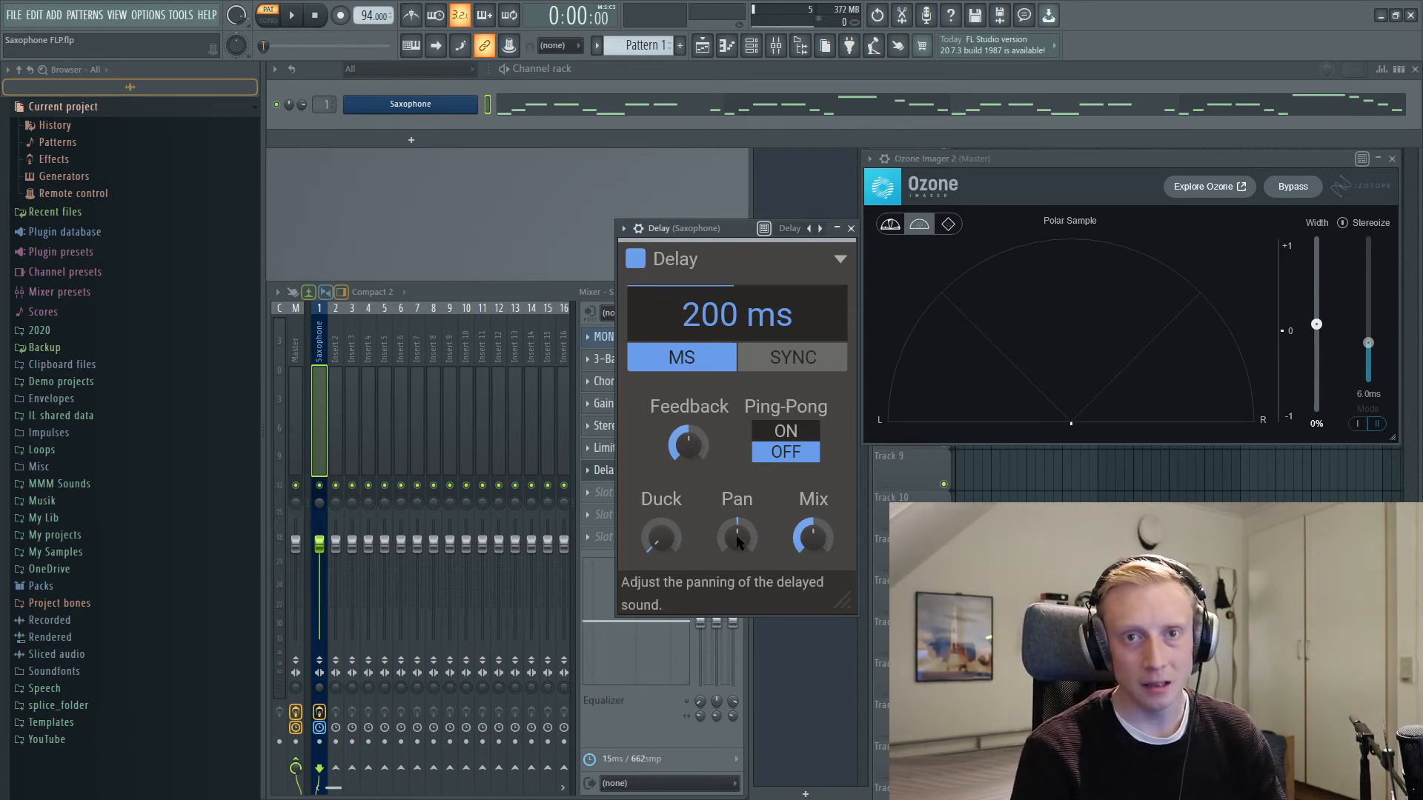
Step: Try panning the delayed sound 99% left and shifting the Delay's mix, returning the pan to centre and the mix to 50%
left_click_drag(750, 528, 750, 601)
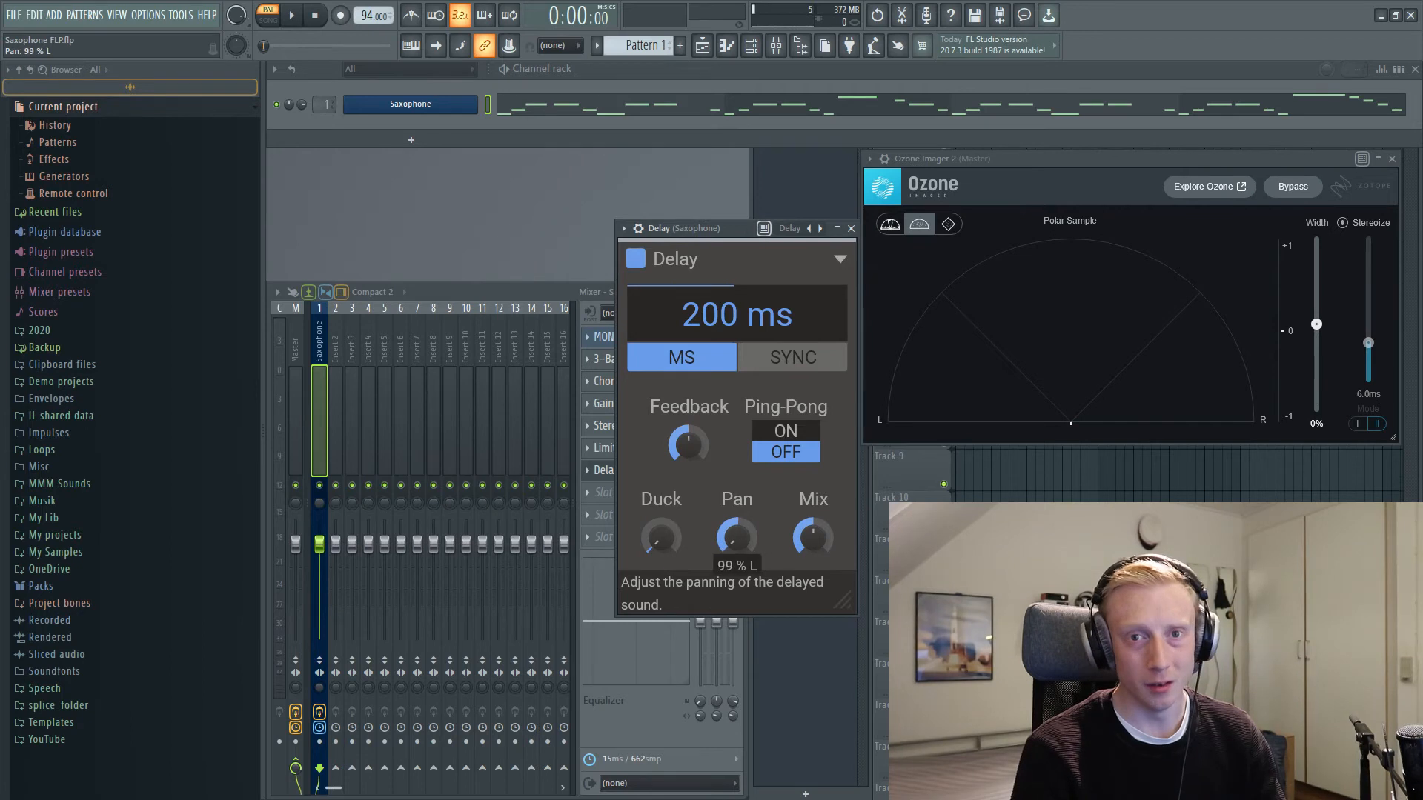
left_click_drag(752, 542, 751, 512)
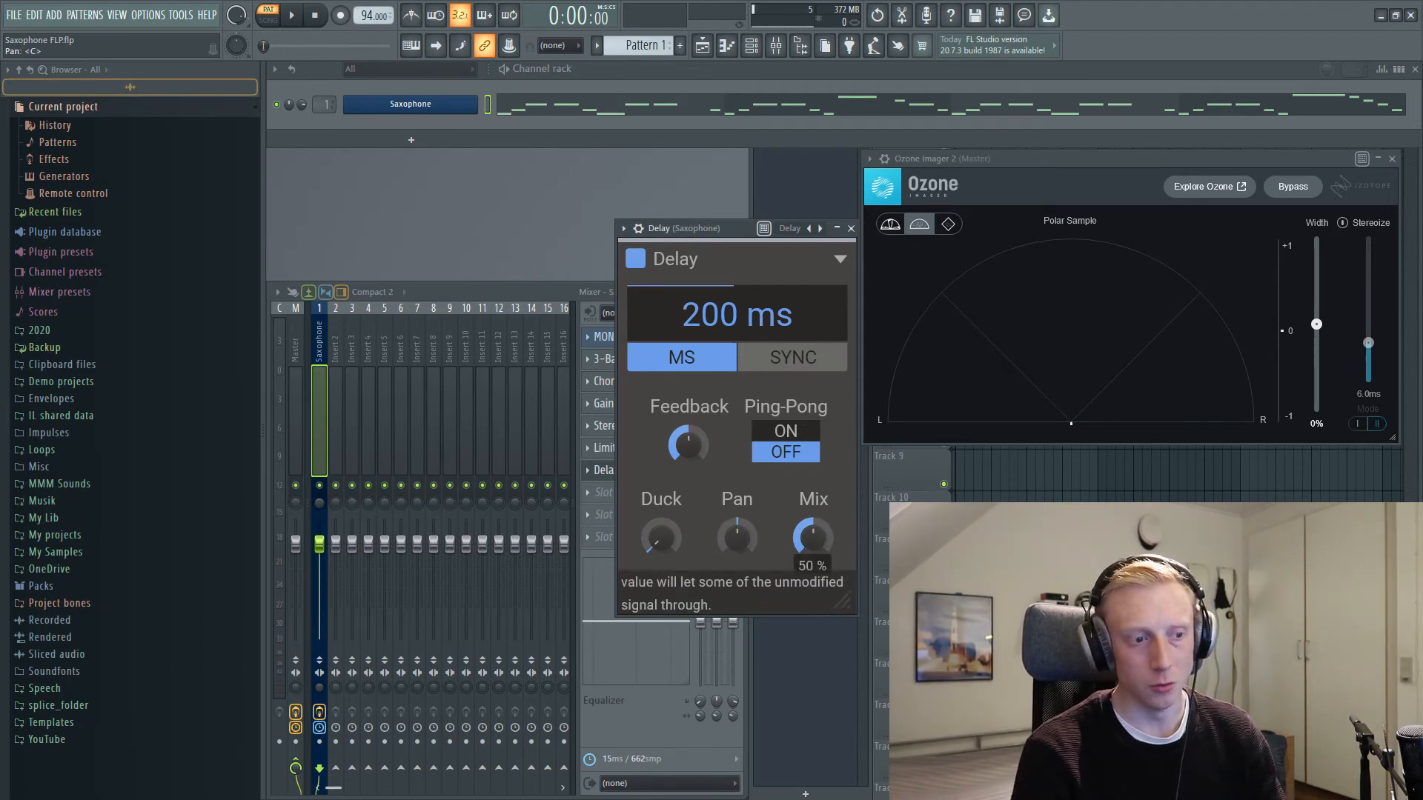
mouse_move(813, 537)
left_mouse_down()
mouse_move(813, 504)
mouse_move(813, 552)
left_mouse_up()
double_click(811, 535)
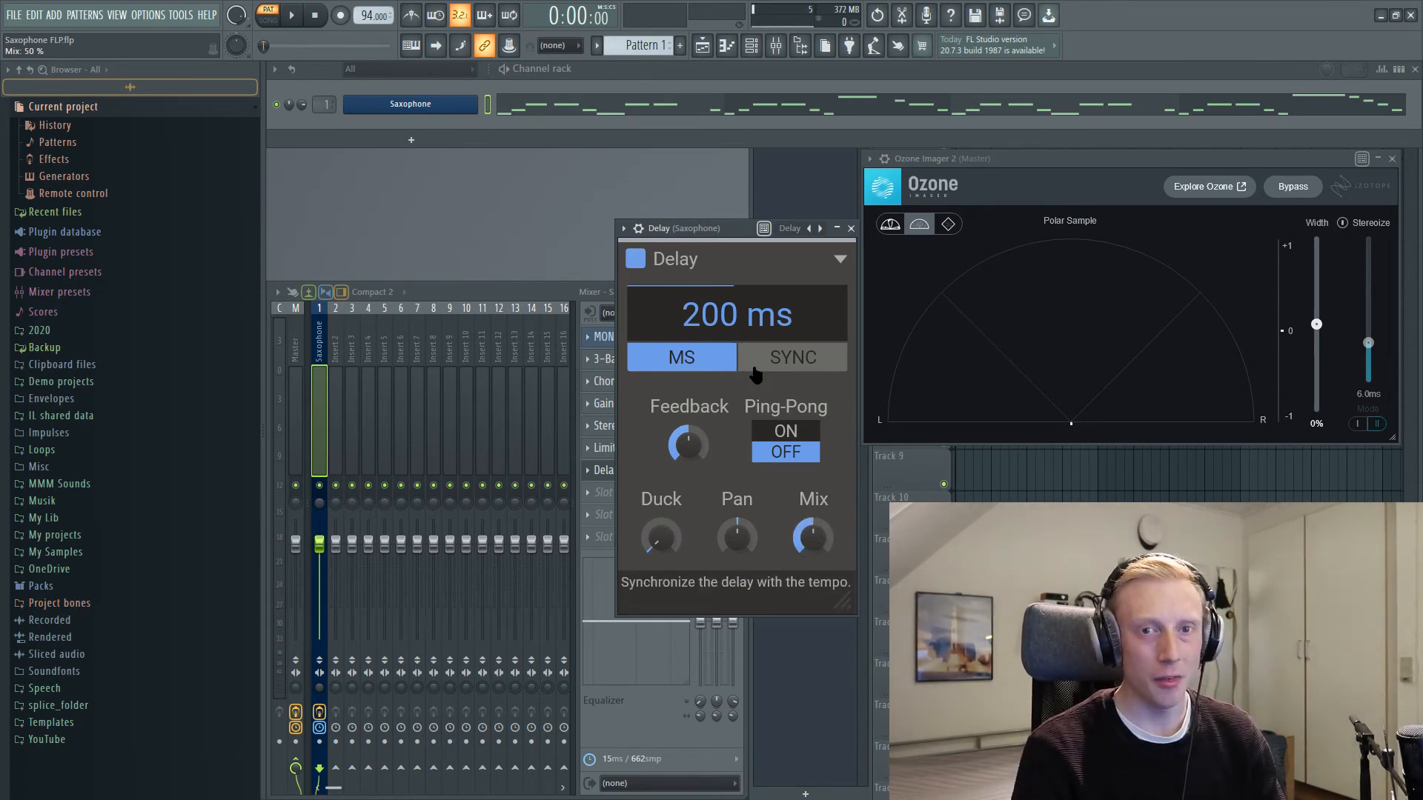
Step: Synchronize the Delay to the tempo with a time of 1/8, then play the saxophone briefly and stop
left_click(776, 359)
left_click_drag(714, 315, 770, 323)
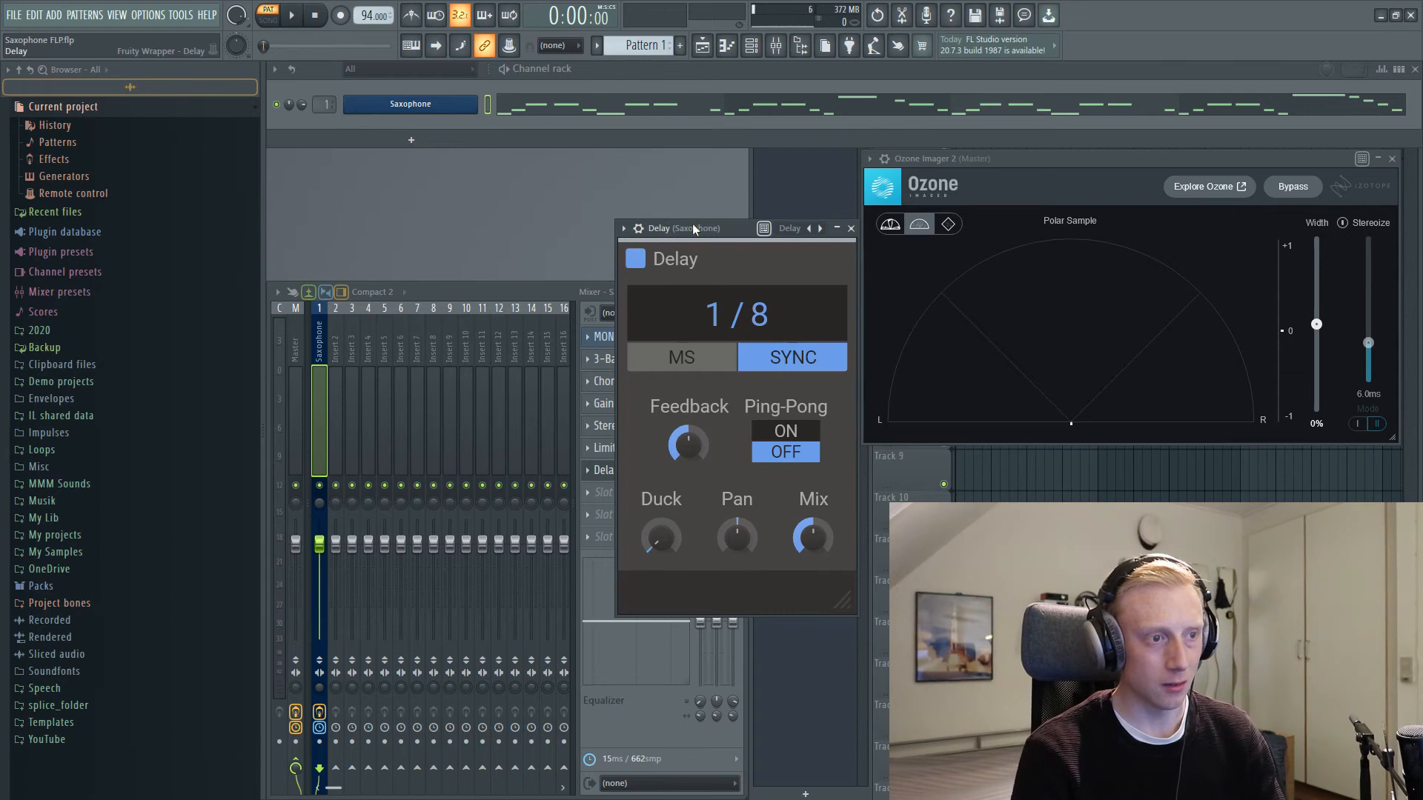
left_click_drag(701, 222, 680, 229)
key("space")
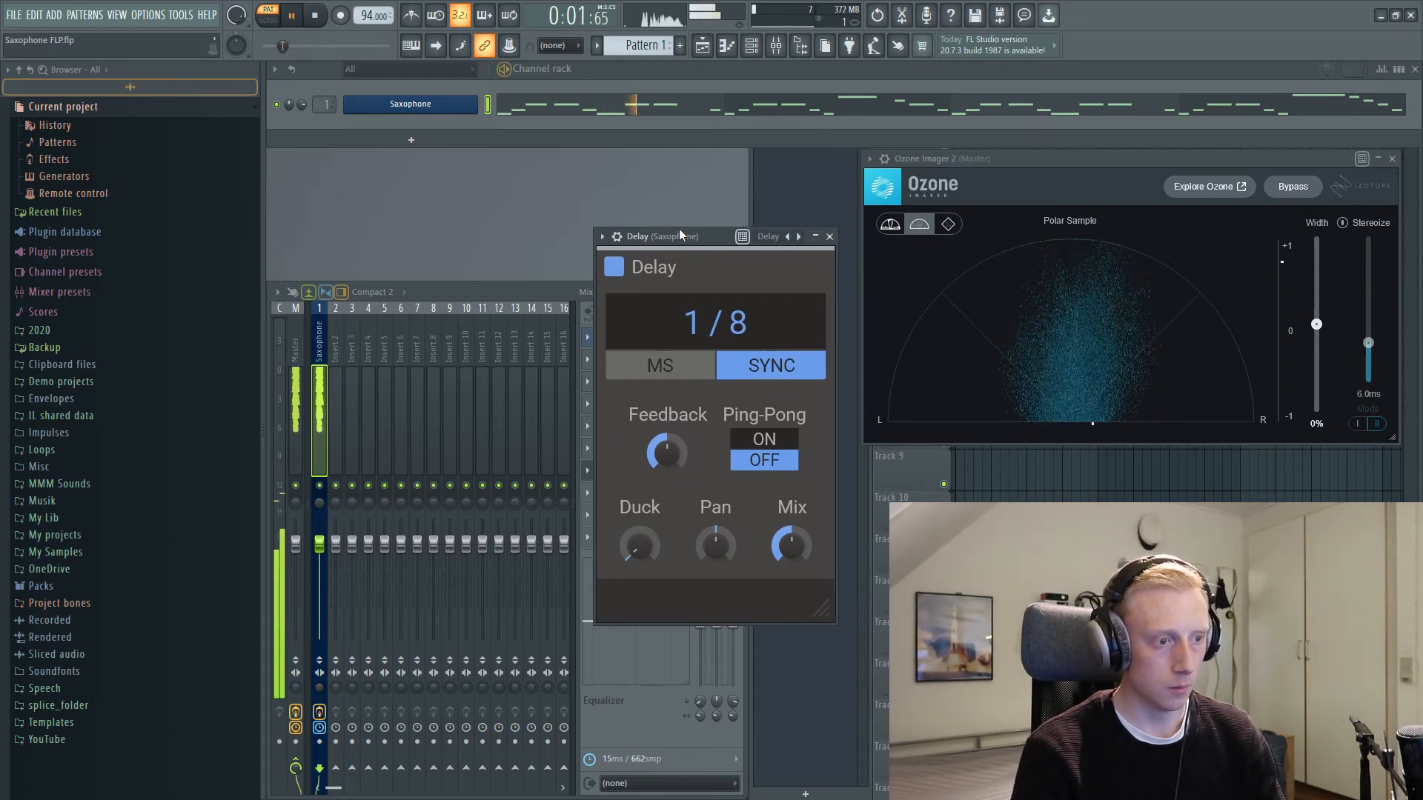
key("space")
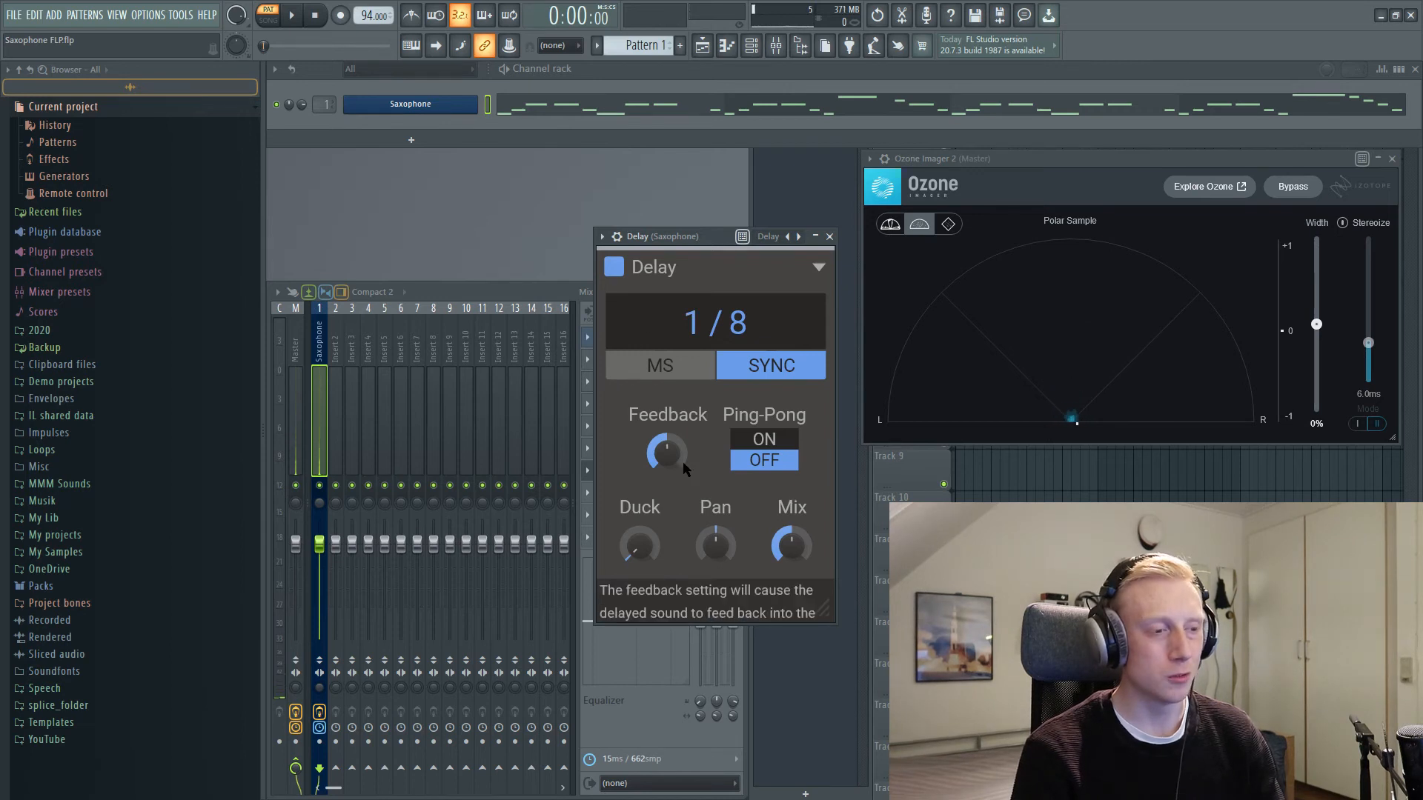
Step: Lower the Delay's feedback to 8%, listen to the saxophone and stop playback
mouse_move(665, 461)
left_mouse_down()
mouse_move(665, 474)
mouse_move(660, 461)
left_mouse_up()
key("space")
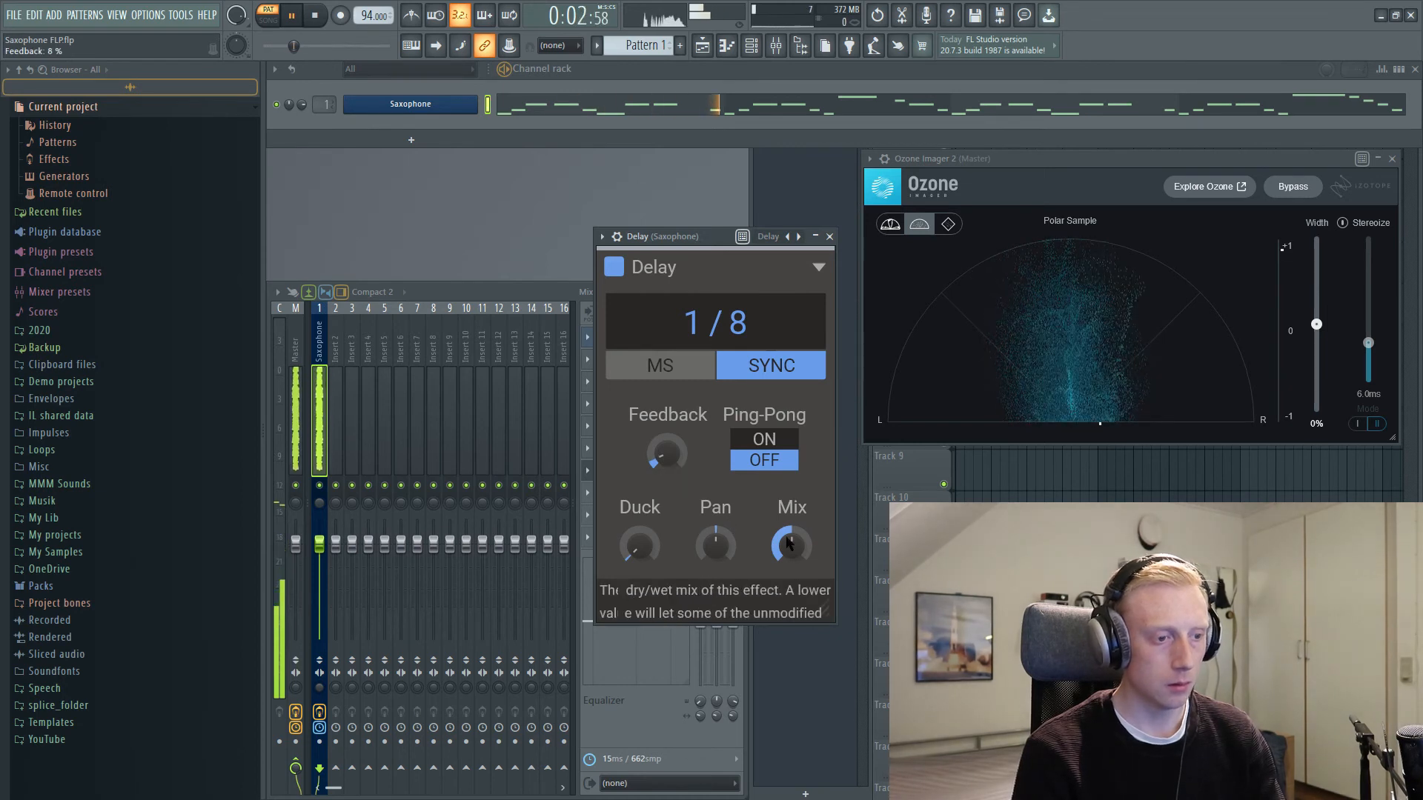
left_click_drag(686, 230, 670, 234)
key("space")
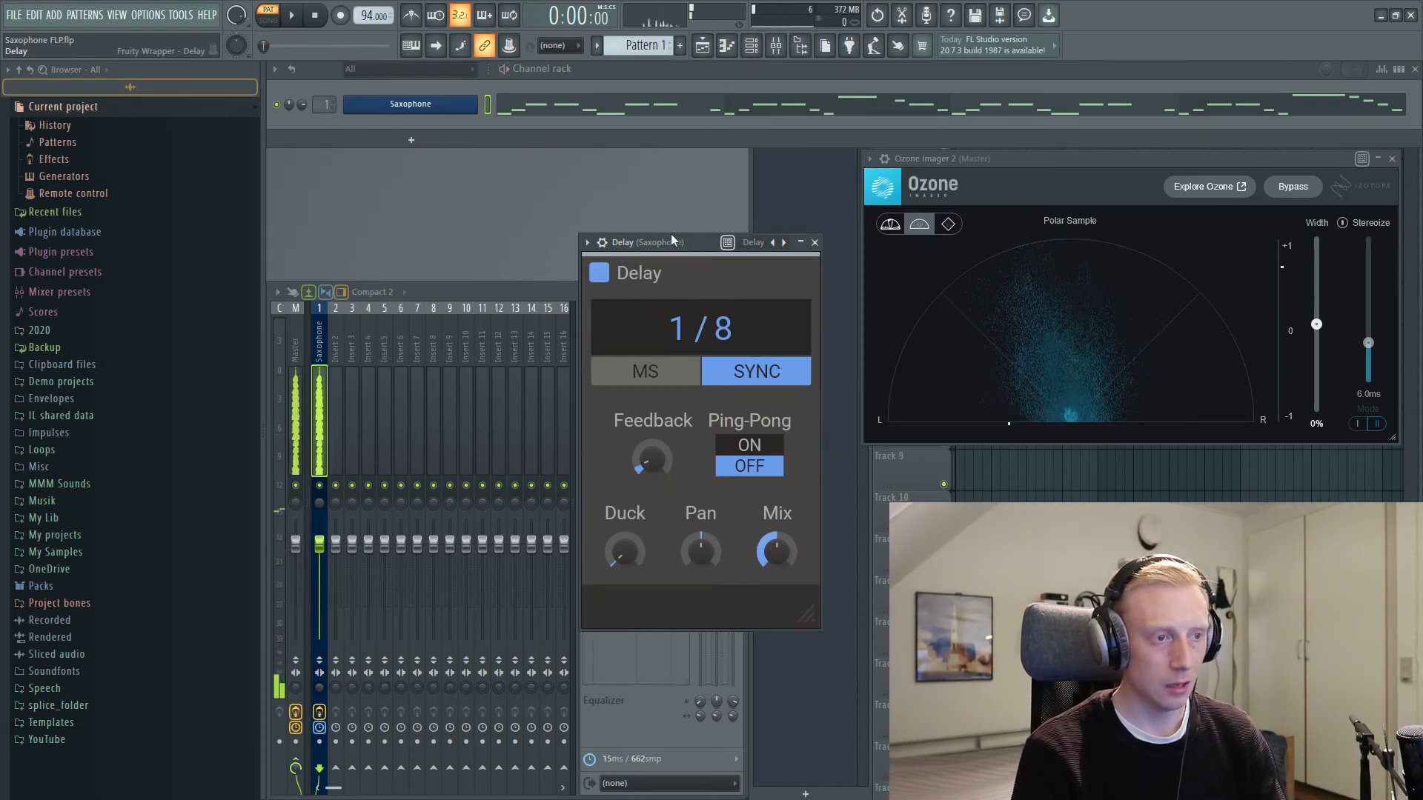
Step: Reduce the Delay's mix to 16% while the saxophone plays, then stop playback
key("space")
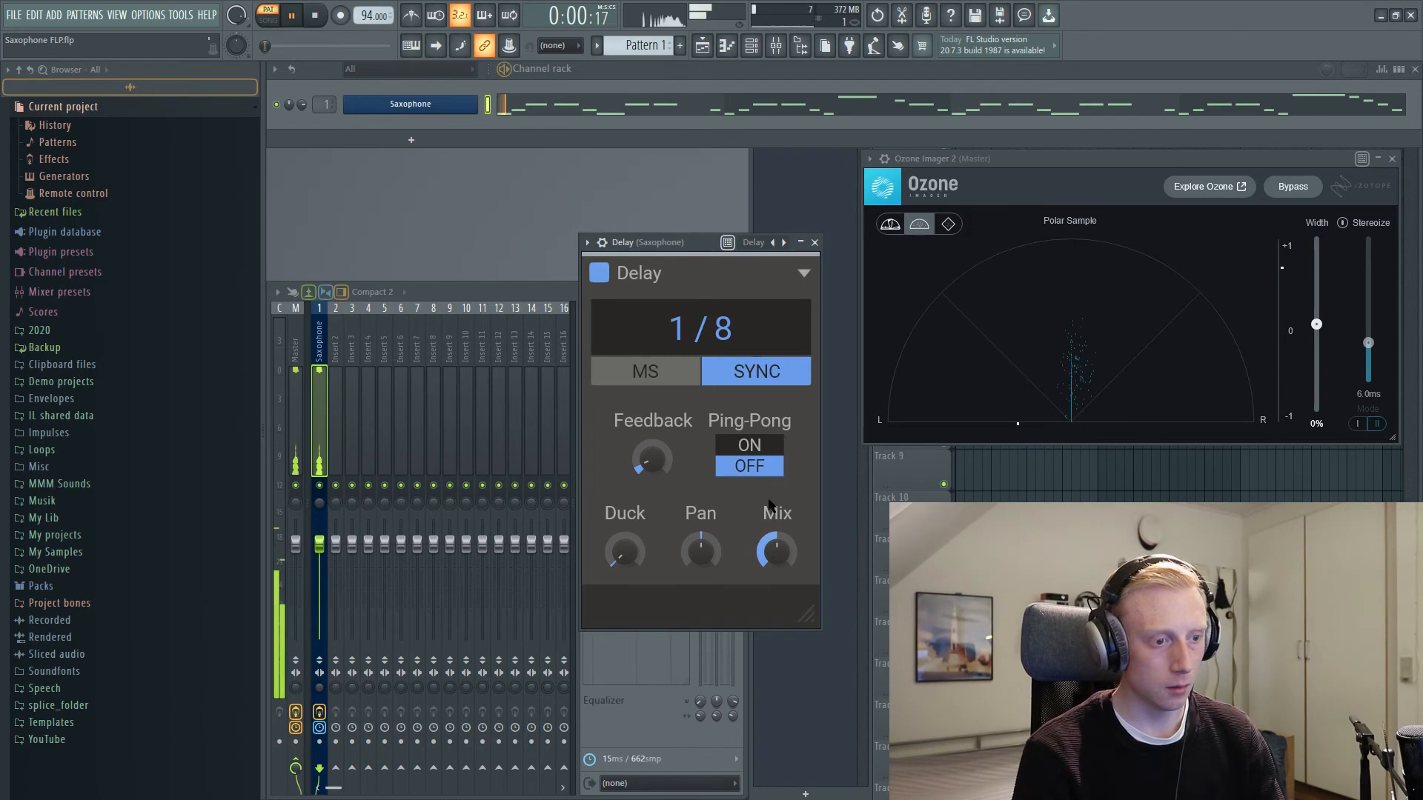
mouse_move(776, 550)
left_mouse_down()
mouse_move(776, 593)
mouse_move(776, 575)
left_mouse_up()
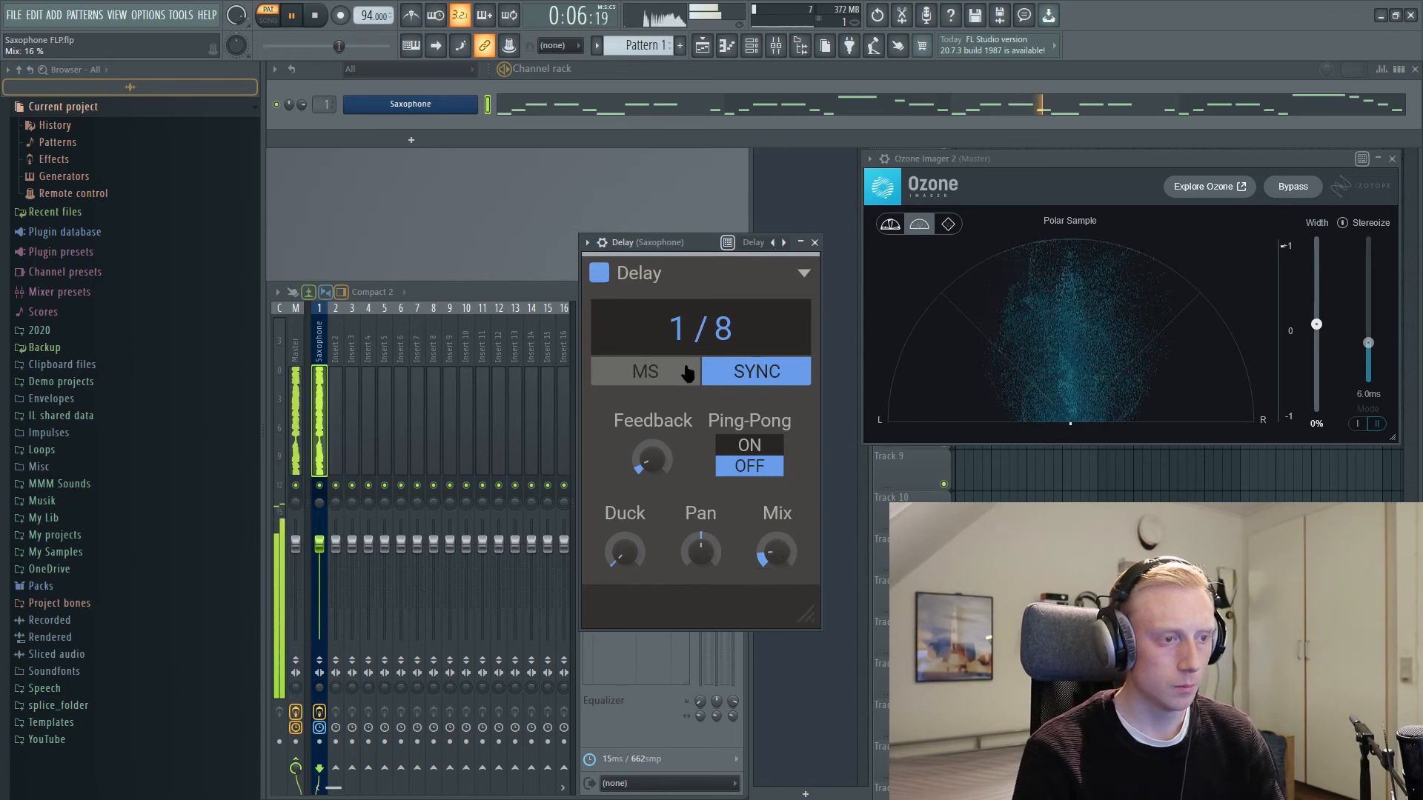
left_click_drag(652, 244, 663, 185)
key("space")
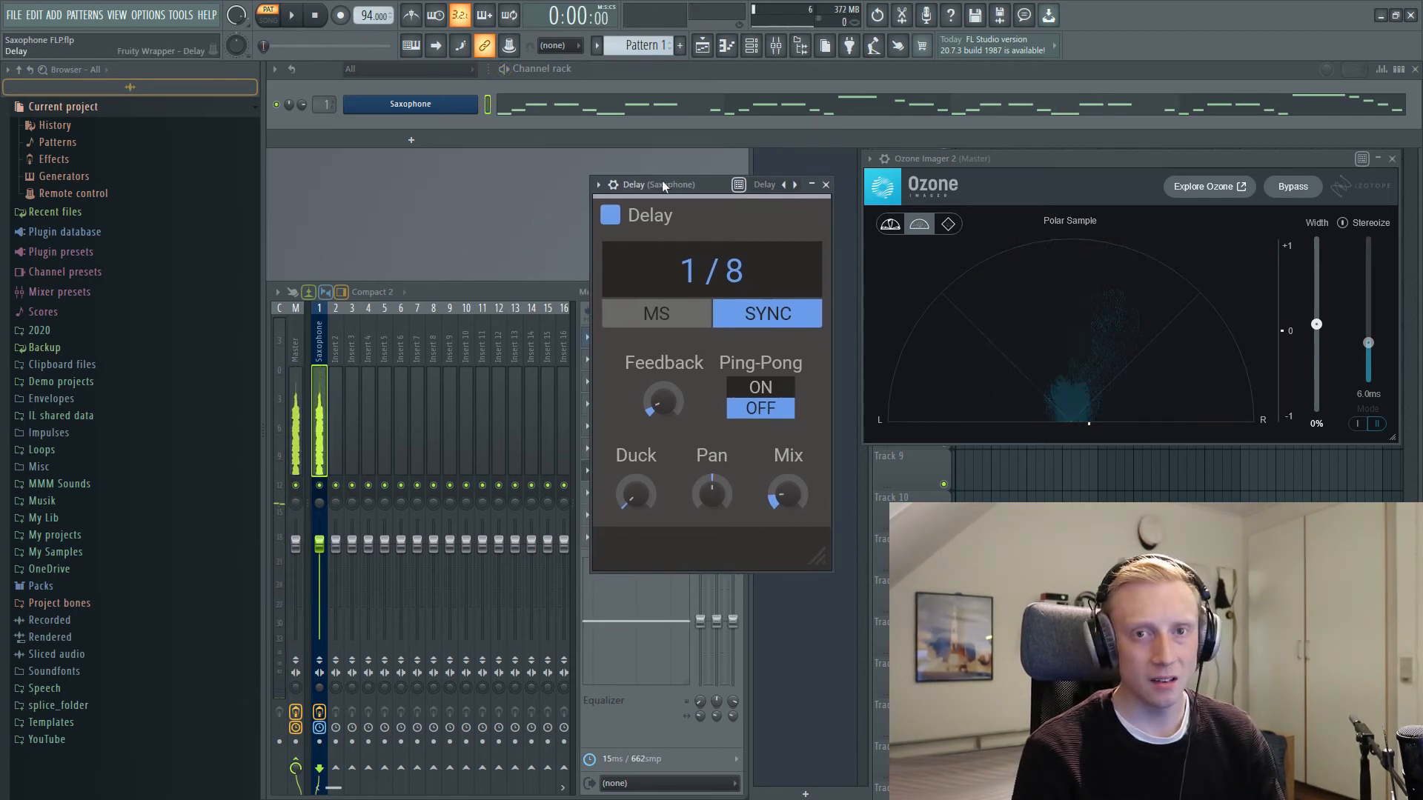
Step: Turn on the Delay's Ping-Pong, play the saxophone and pan the delayed sound 100% left
left_click(761, 387)
left_click_drag(638, 184, 652, 183)
key("space")
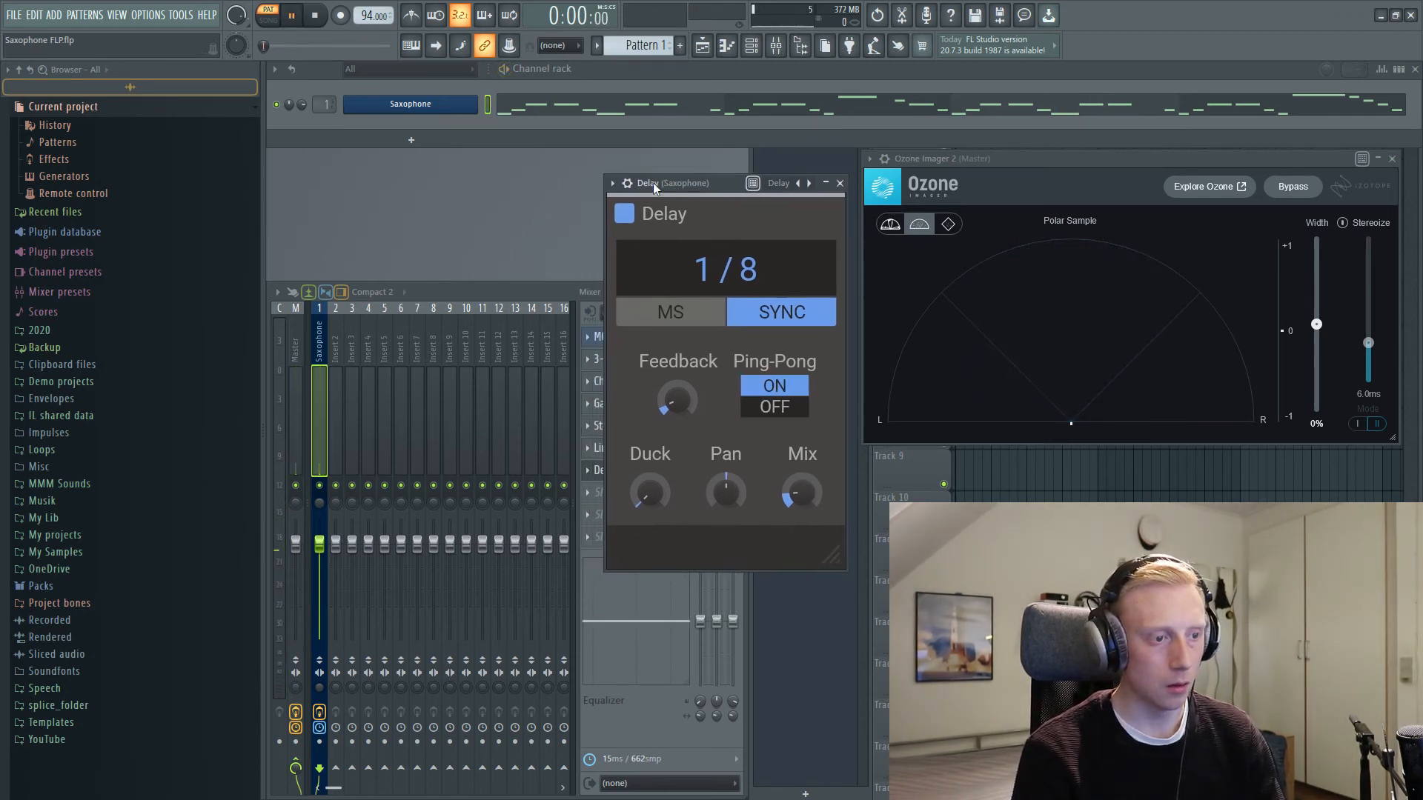
left_click_drag(726, 491, 726, 517)
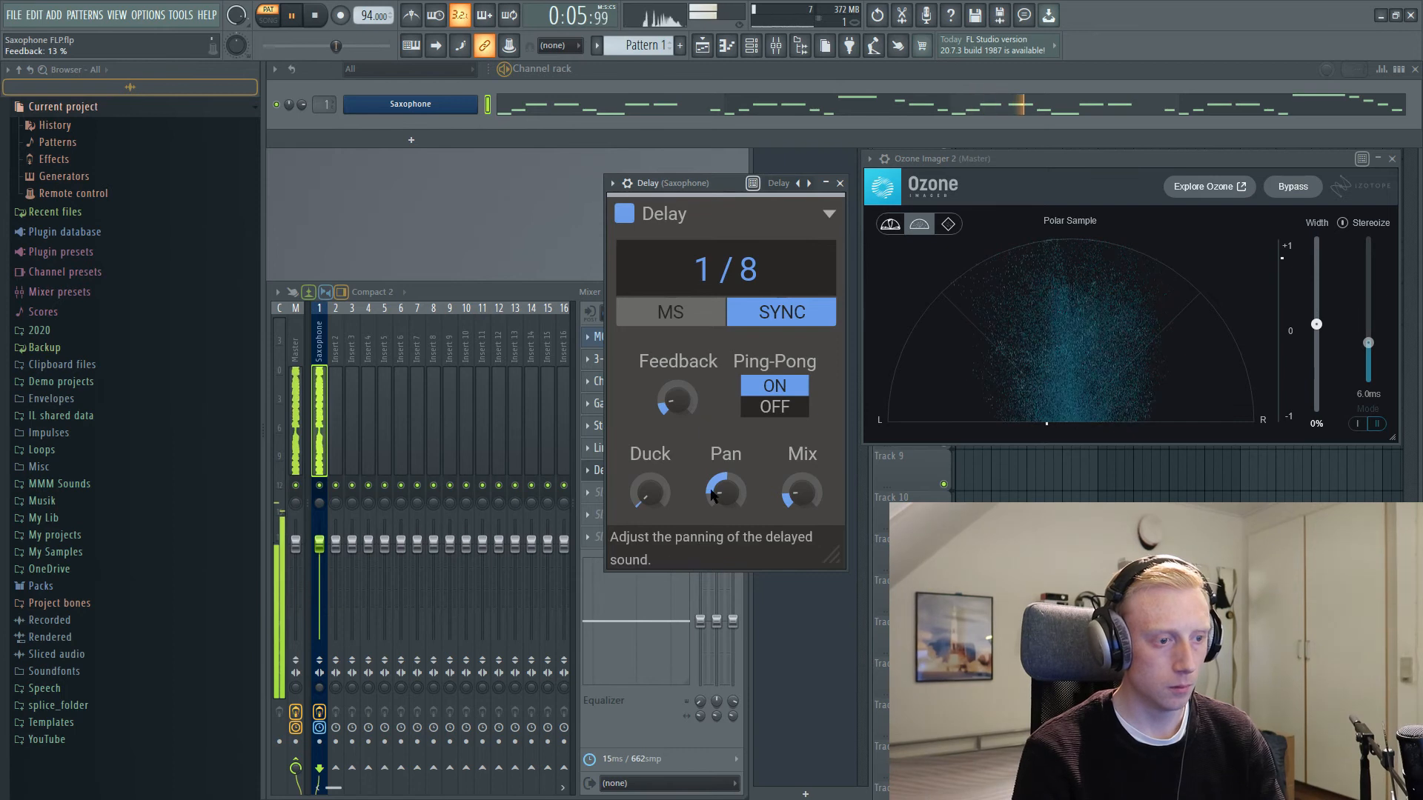
left_click_drag(725, 491, 718, 496)
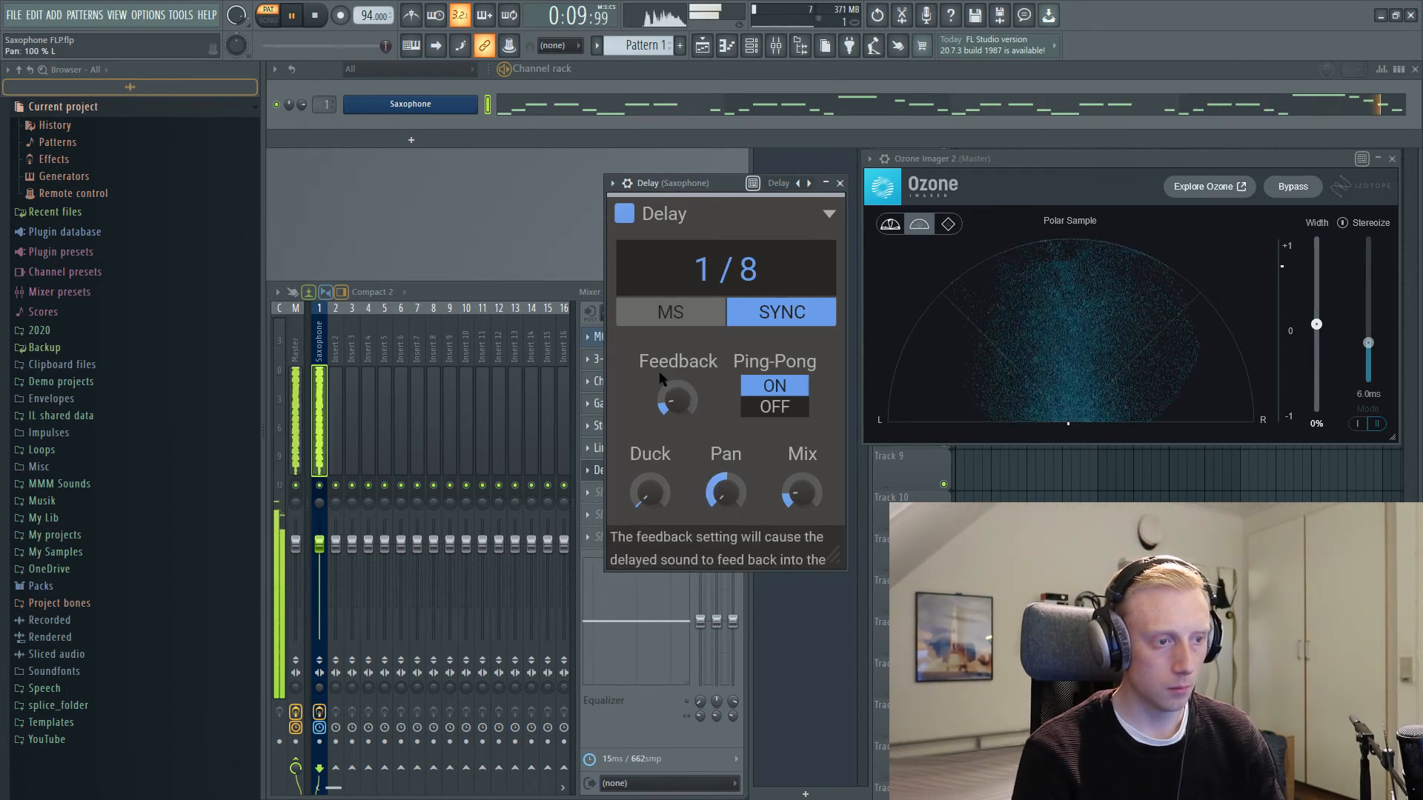
Step: Raise the Delay's feedback to 29% while the saxophone plays, then stop playback
left_click_drag(672, 404, 667, 393)
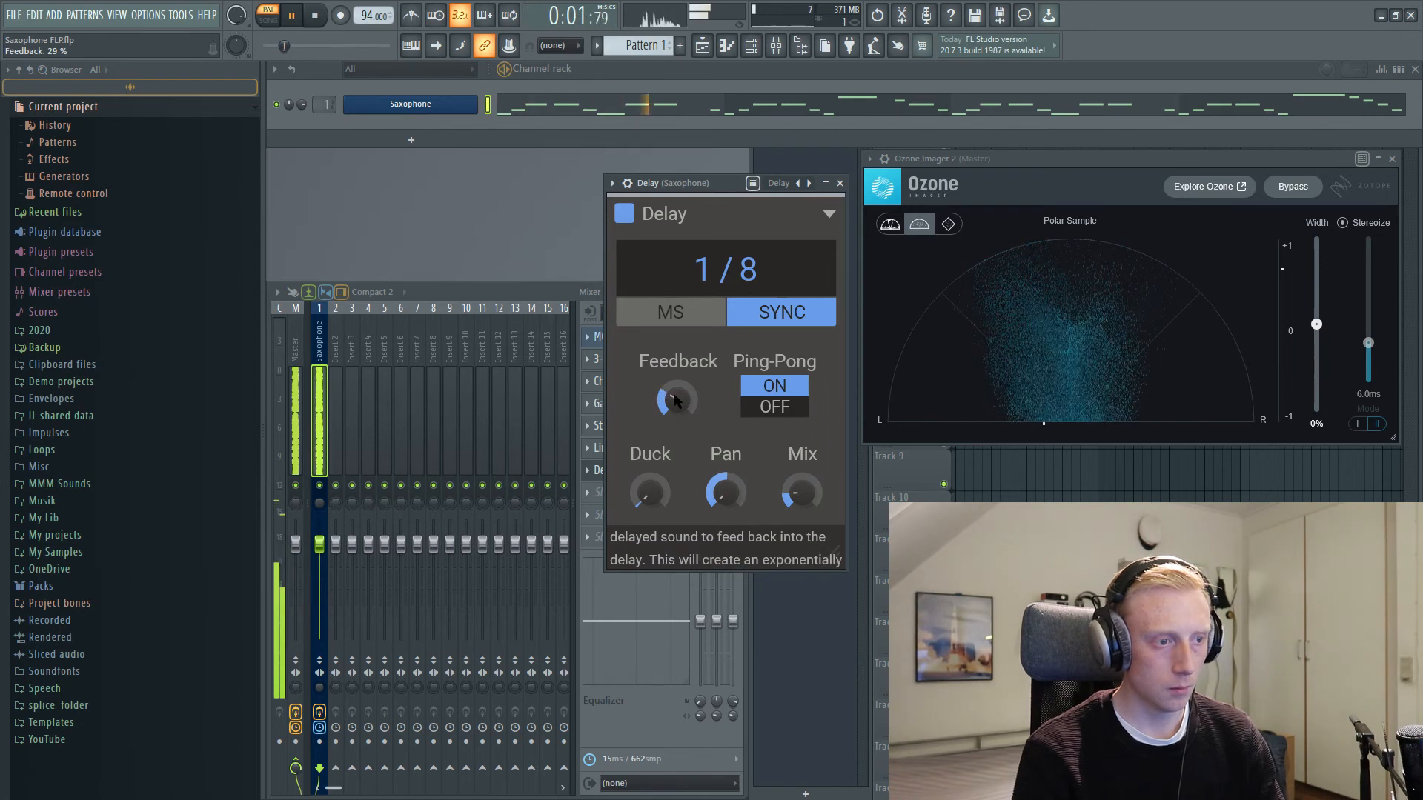
key("space")
left_click_drag(700, 182, 679, 177)
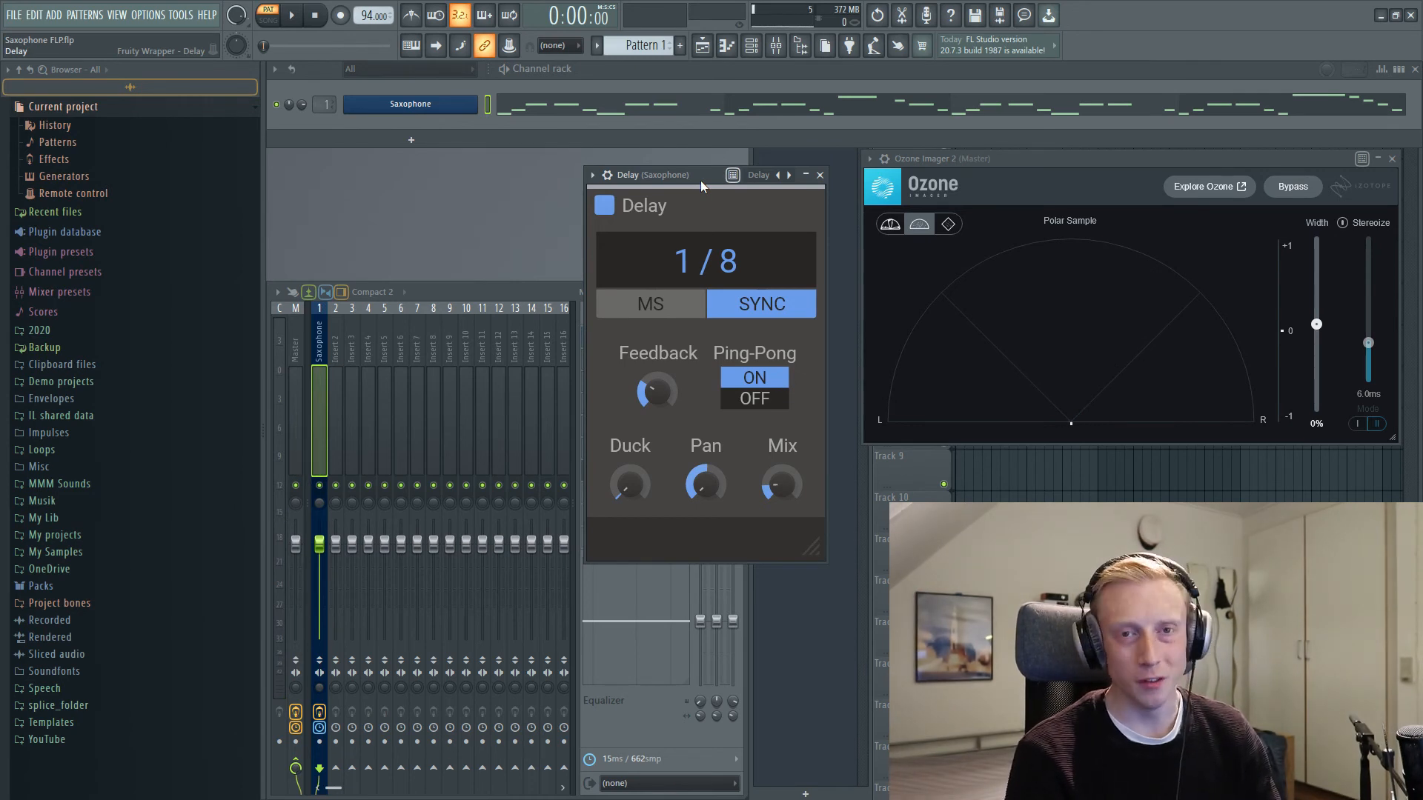
Step: Play the saxophone, raise the Delay's Duck amount to 72%, listen to the result and stop playback
mouse_move(629, 485)
key("space")
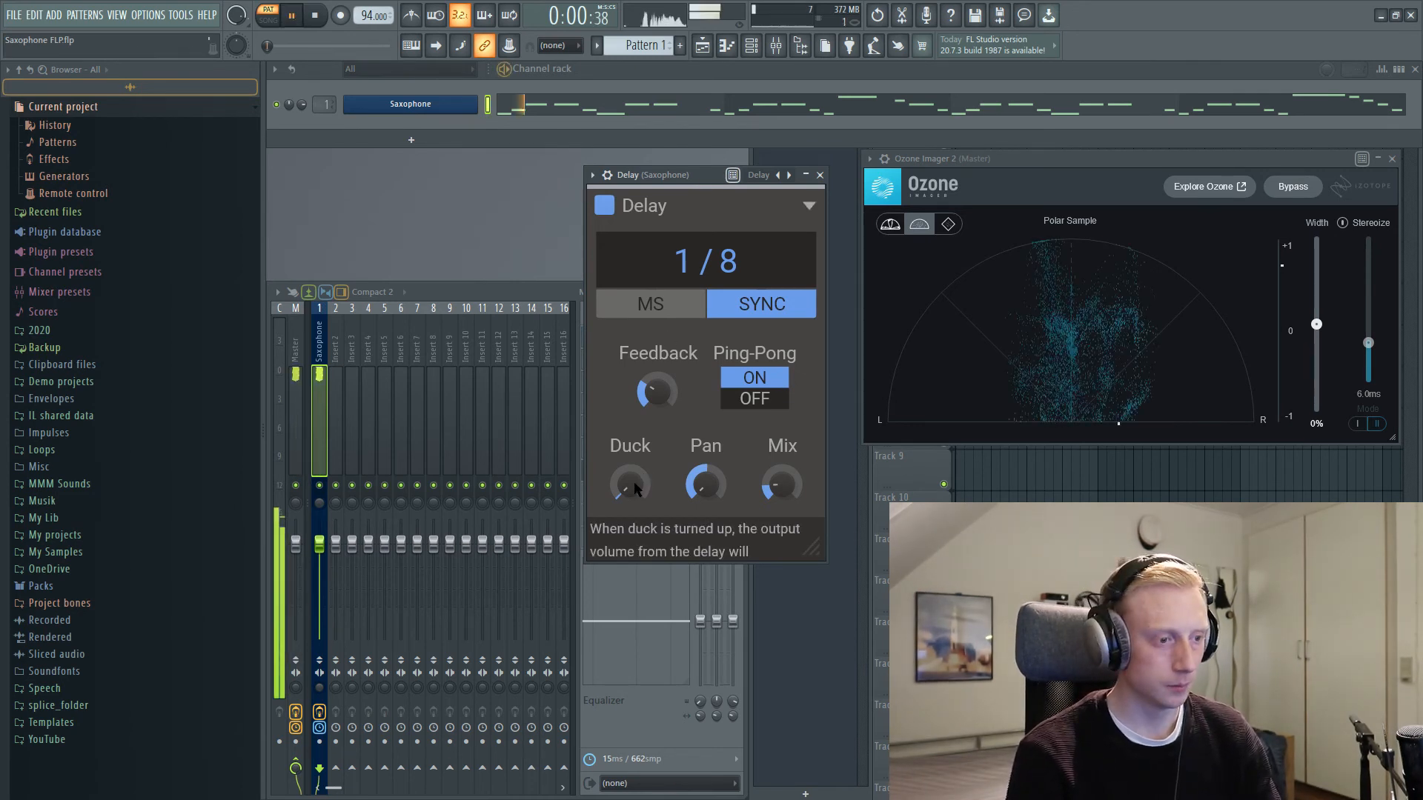
left_click_drag(629, 485, 630, 427)
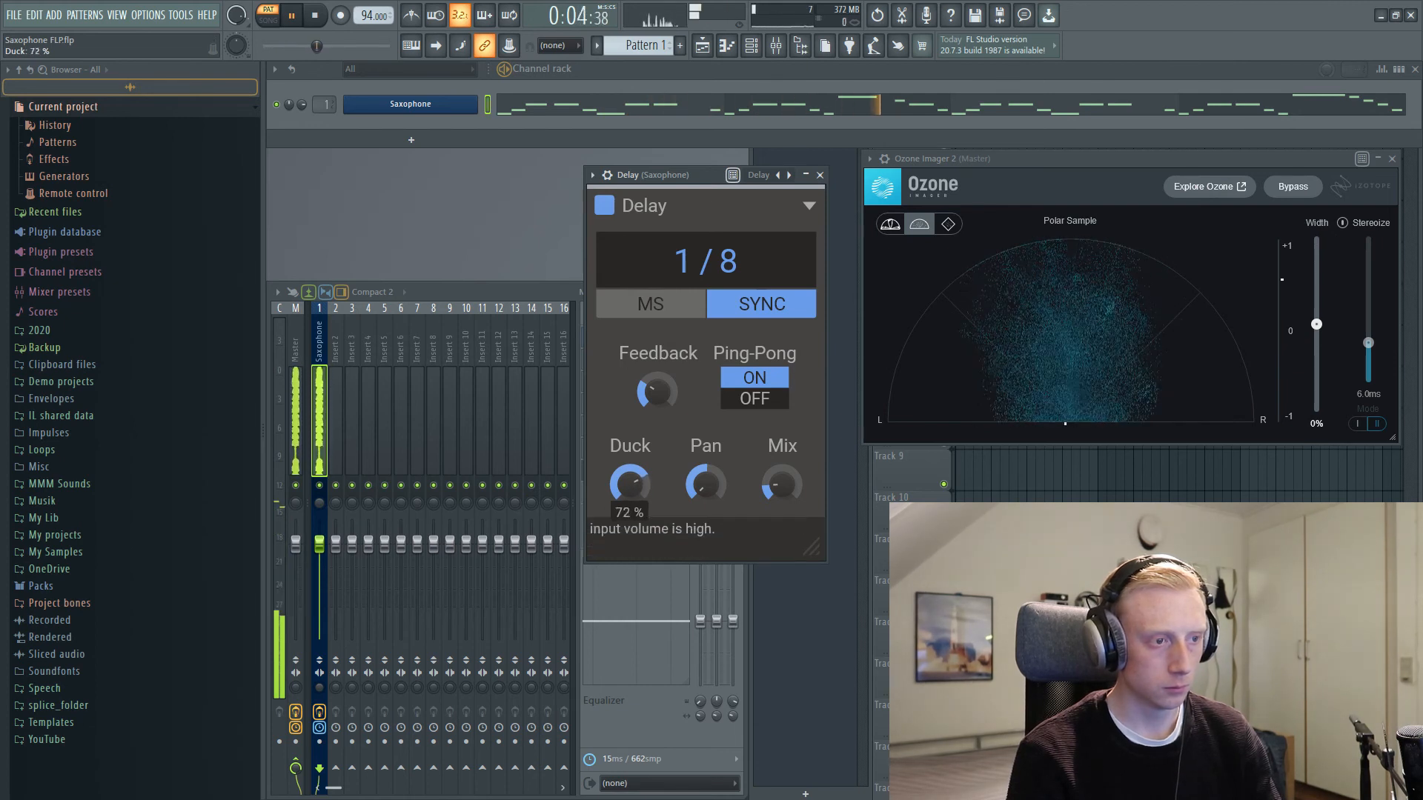
left_click_drag(662, 182, 669, 207)
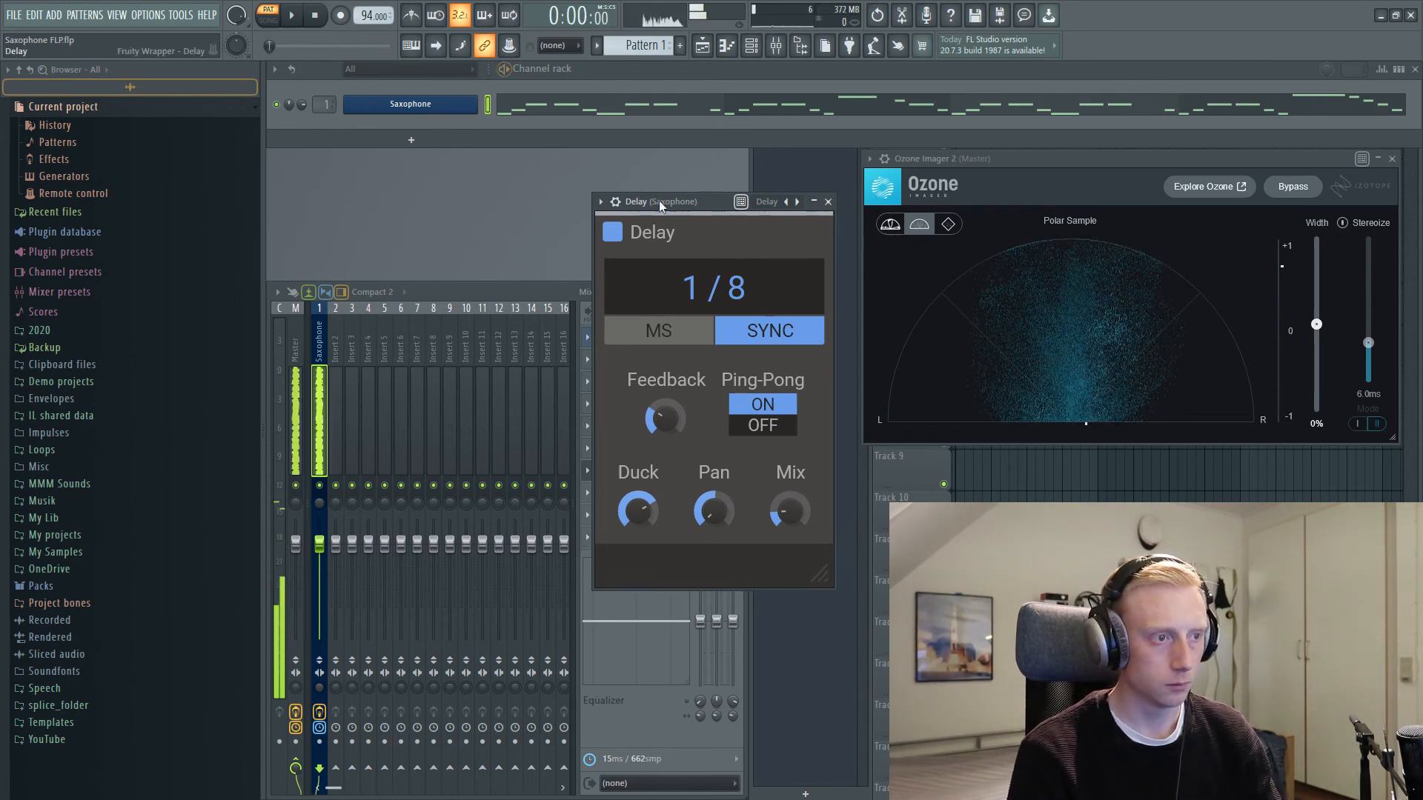
key("space")
Step: Bypass the Saxophone track's effects from 3-Band EQ through Delay, play the dry saxophone and stop playback
left_click_drag(660, 200, 875, 189)
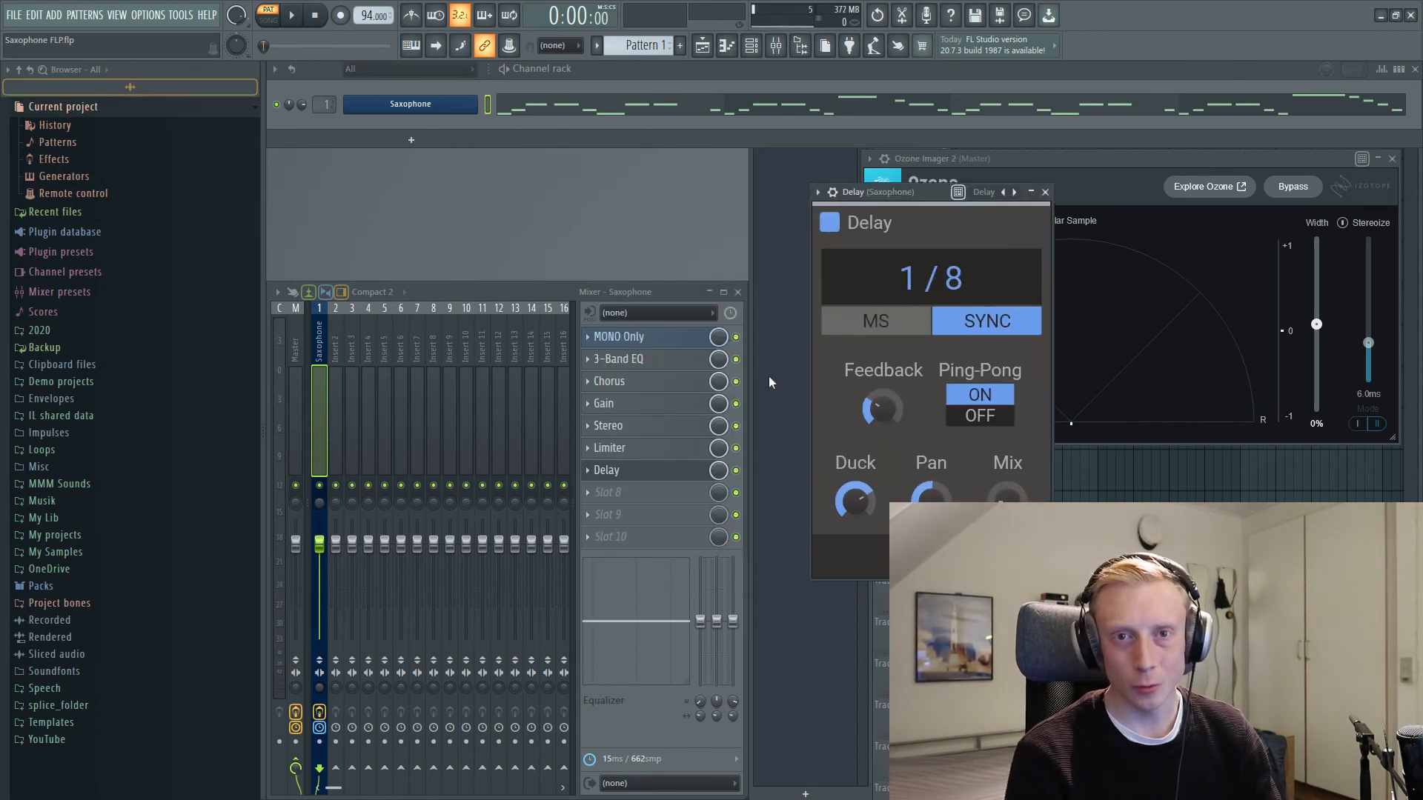
left_click(736, 469)
left_click(736, 448)
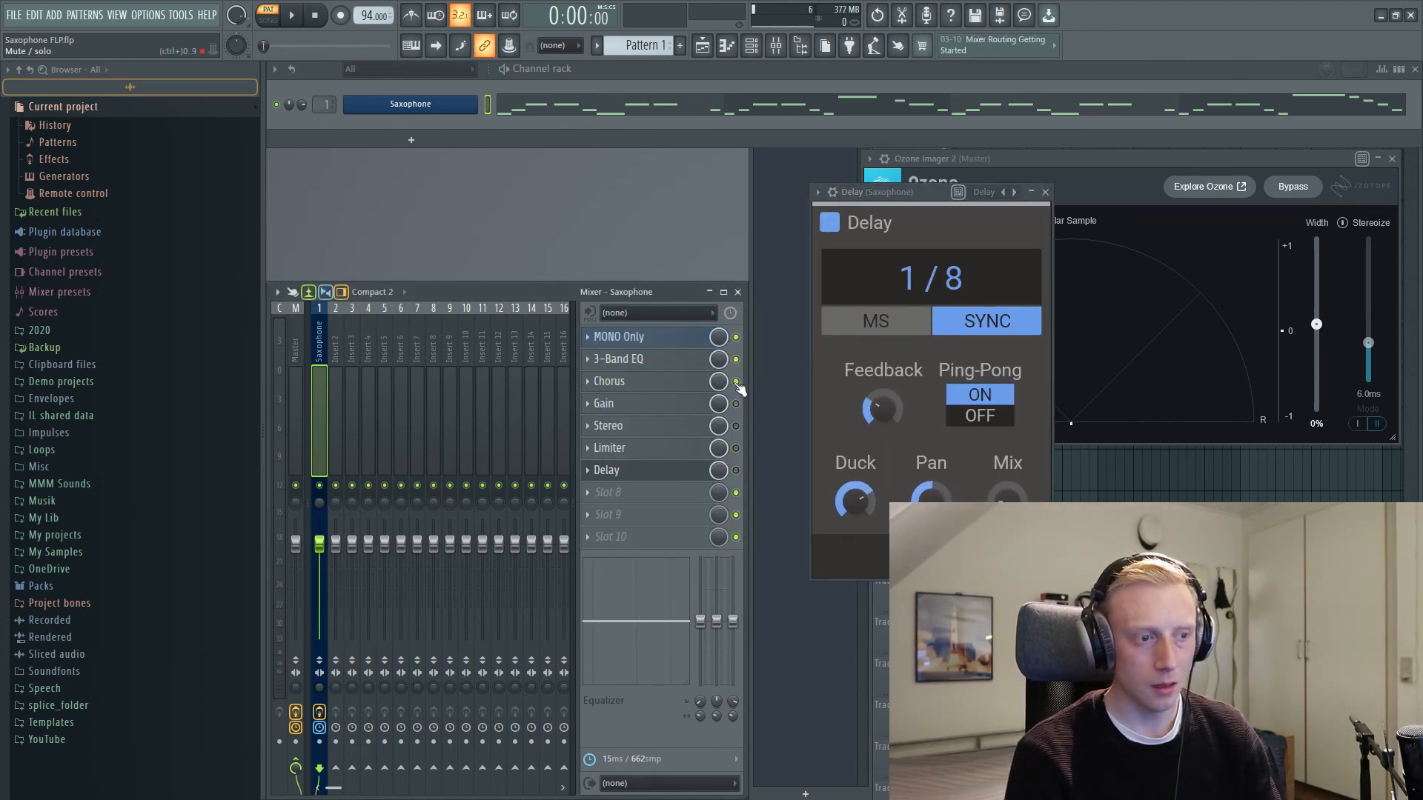
key("space")
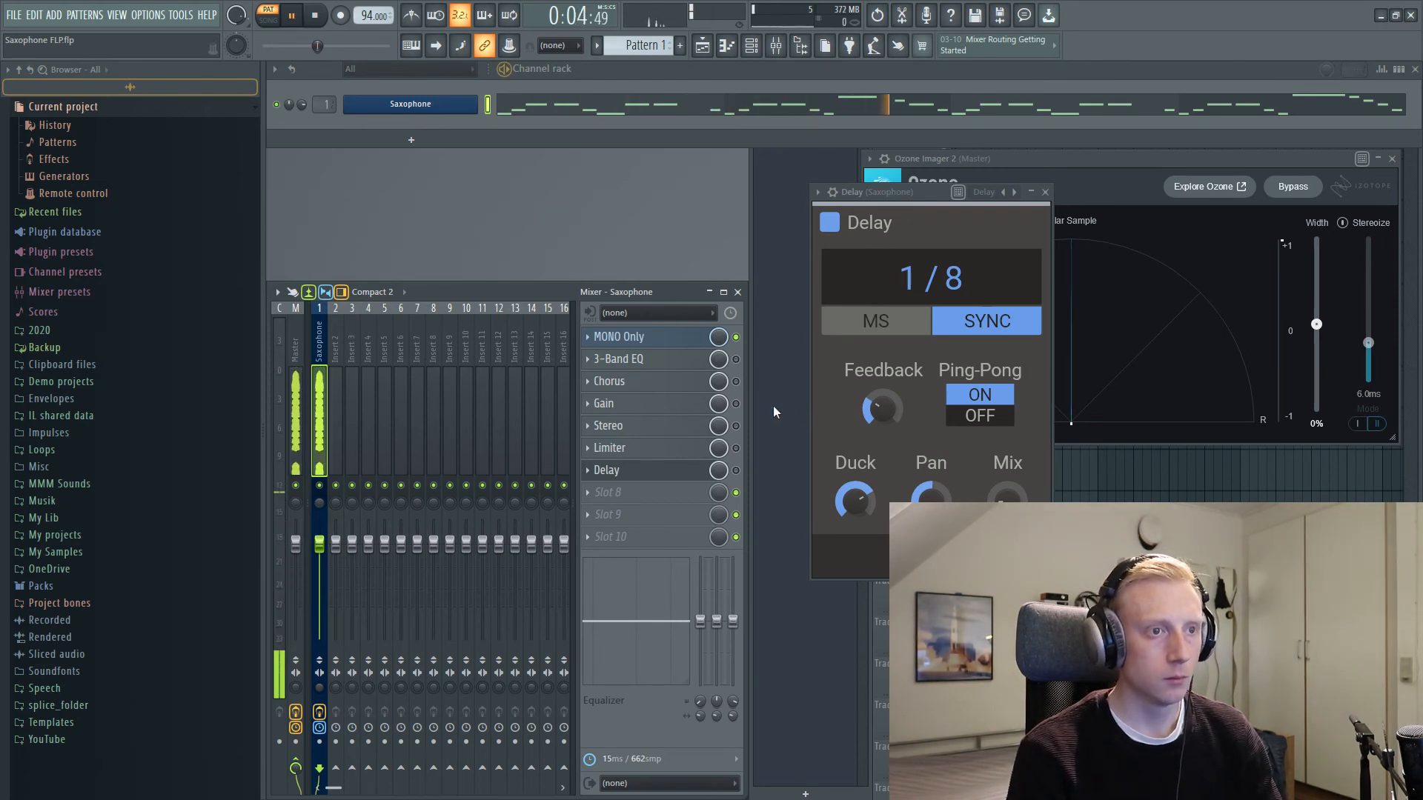
key("space")
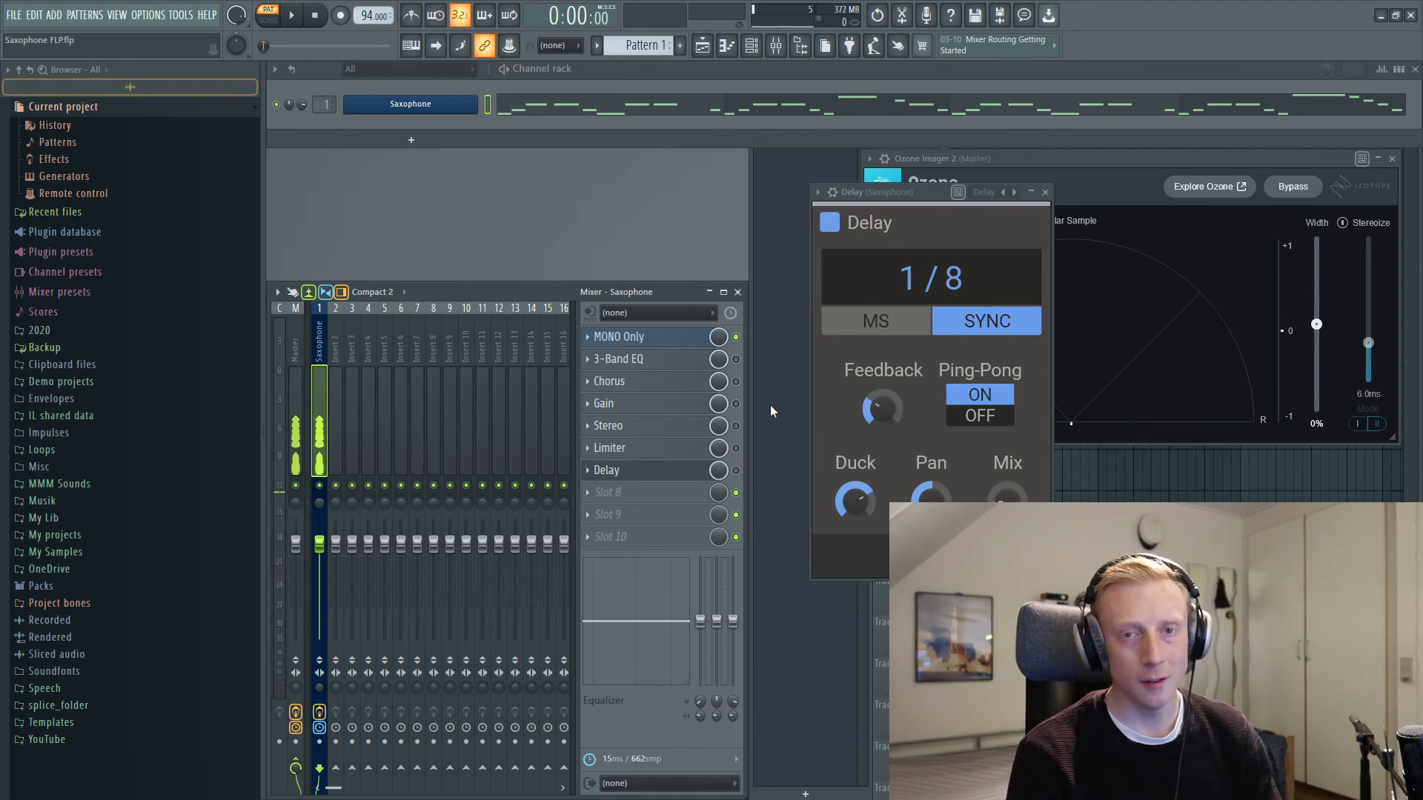
Step: Re-enable the 3-Band EQ, Chorus, Gain, Stereo, Limiter and Delay effects on the Saxophone track
left_click(736, 360)
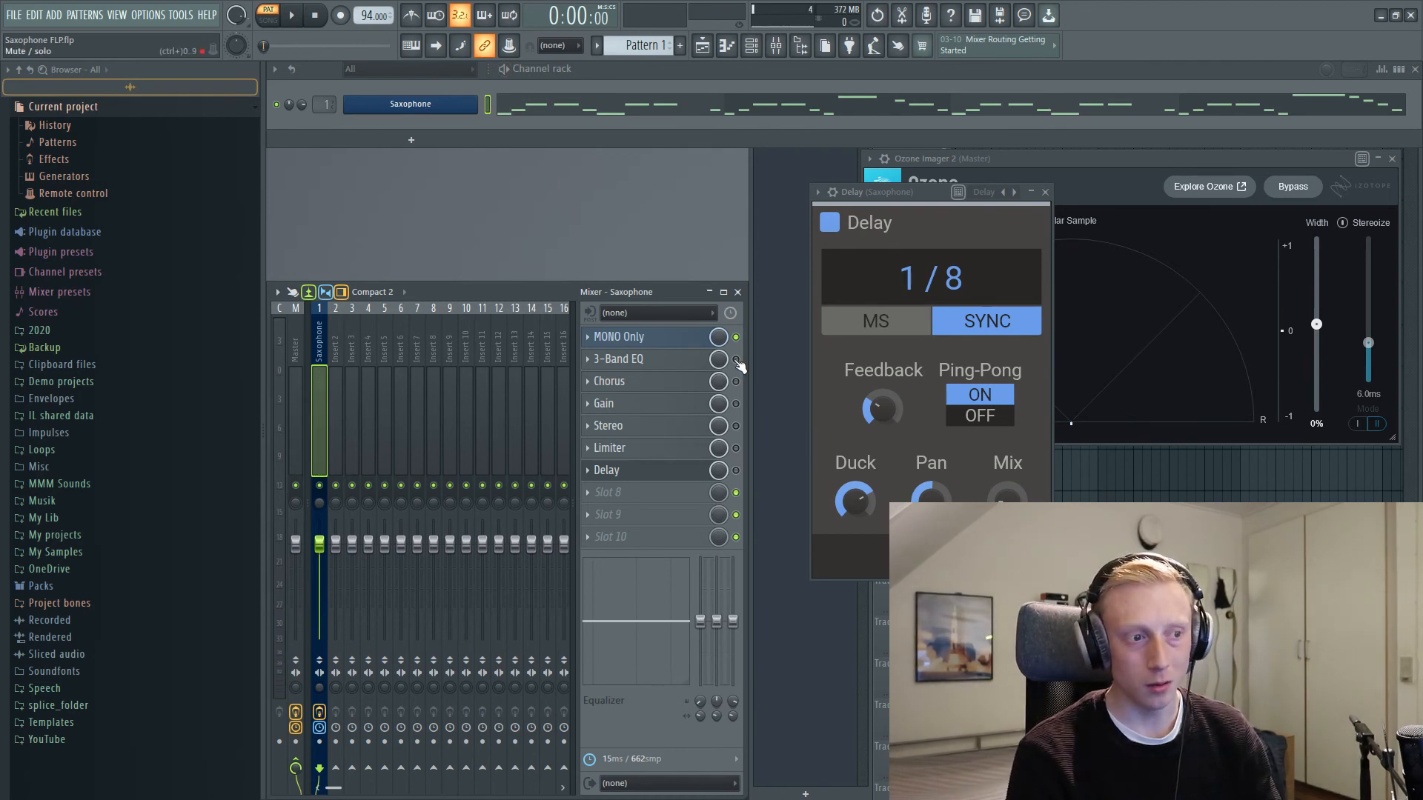
left_click(736, 382)
left_click(736, 404)
left_click(736, 426)
left_click(737, 448)
left_click(736, 470)
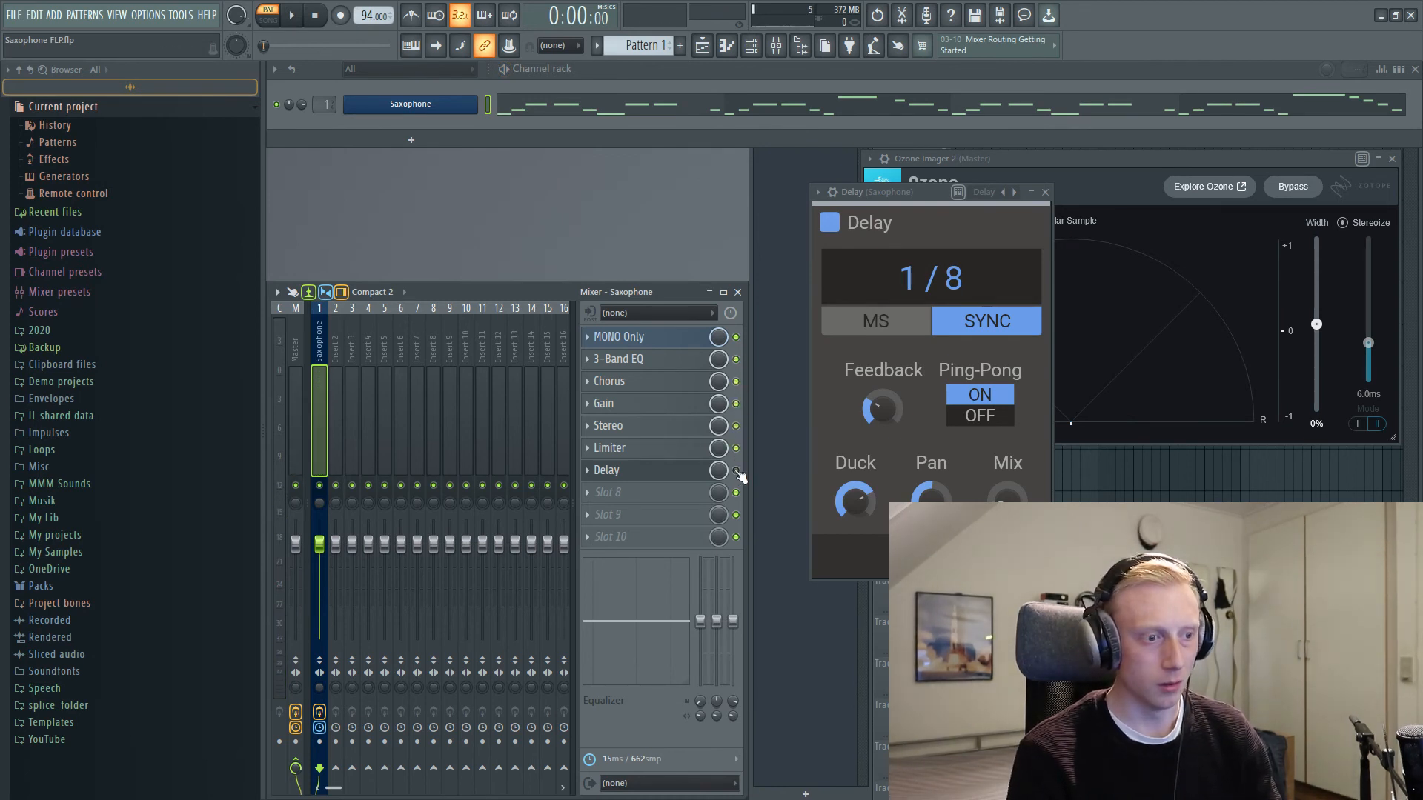
Step: Play the saxophone through the full effect chain, close the Delay window and stop playback
key("space")
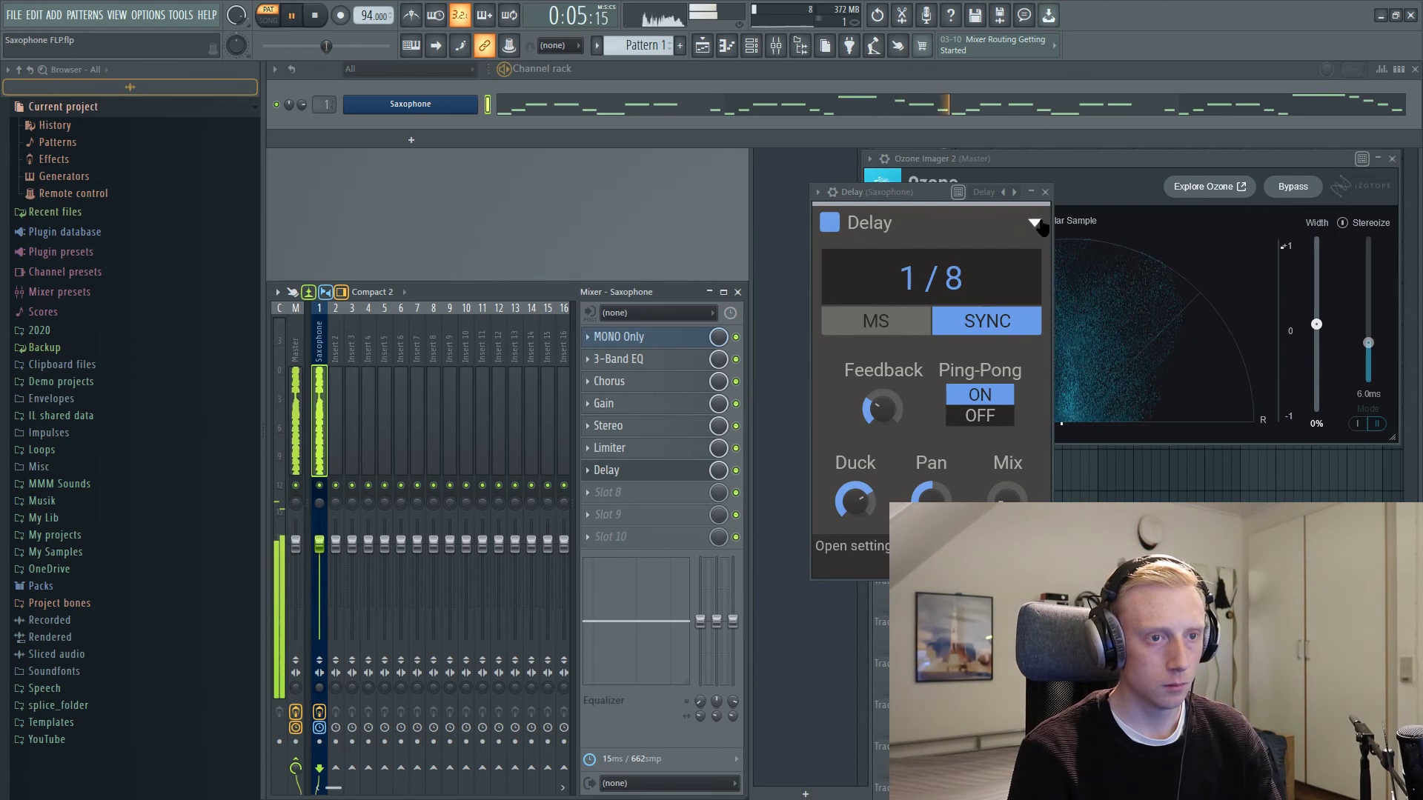
left_click(1045, 192)
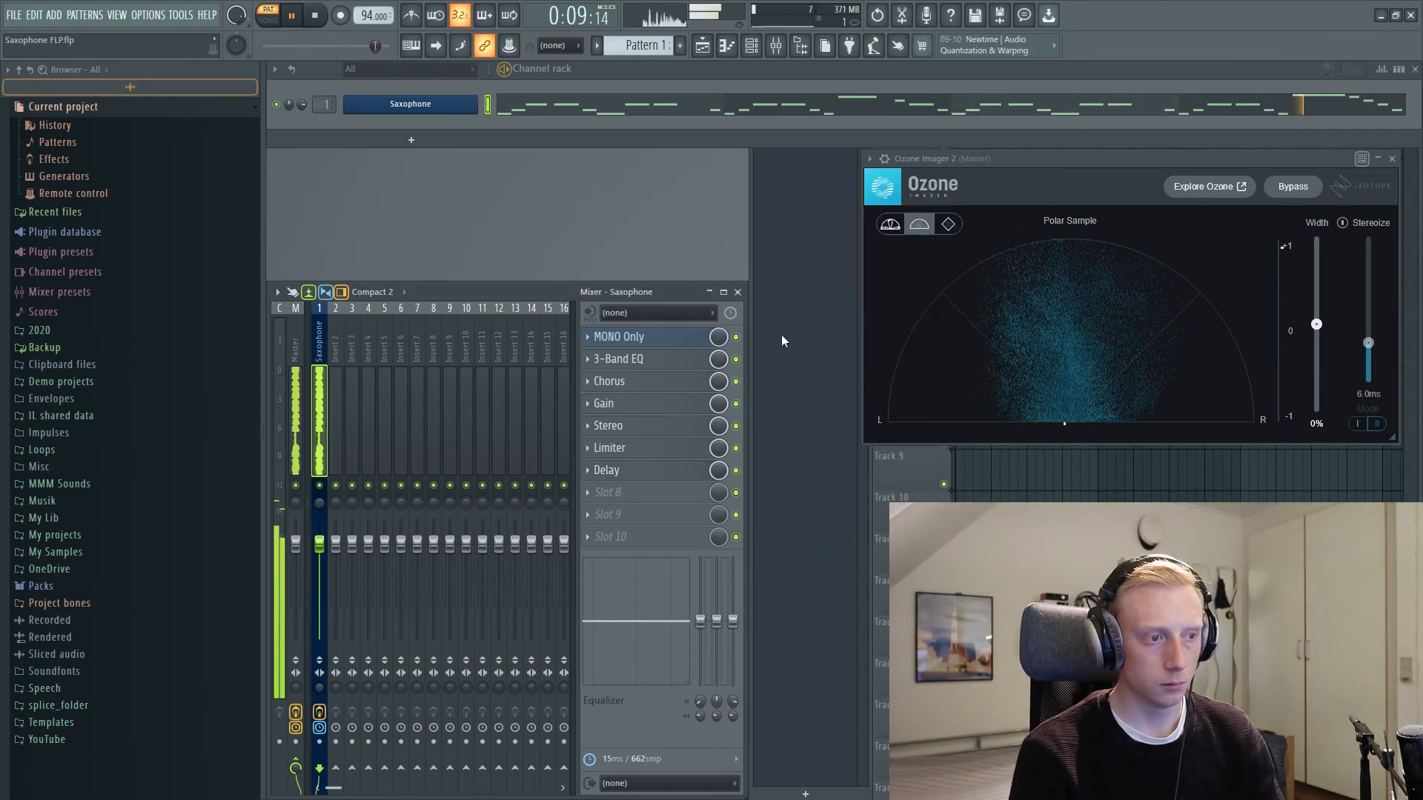
key("space")
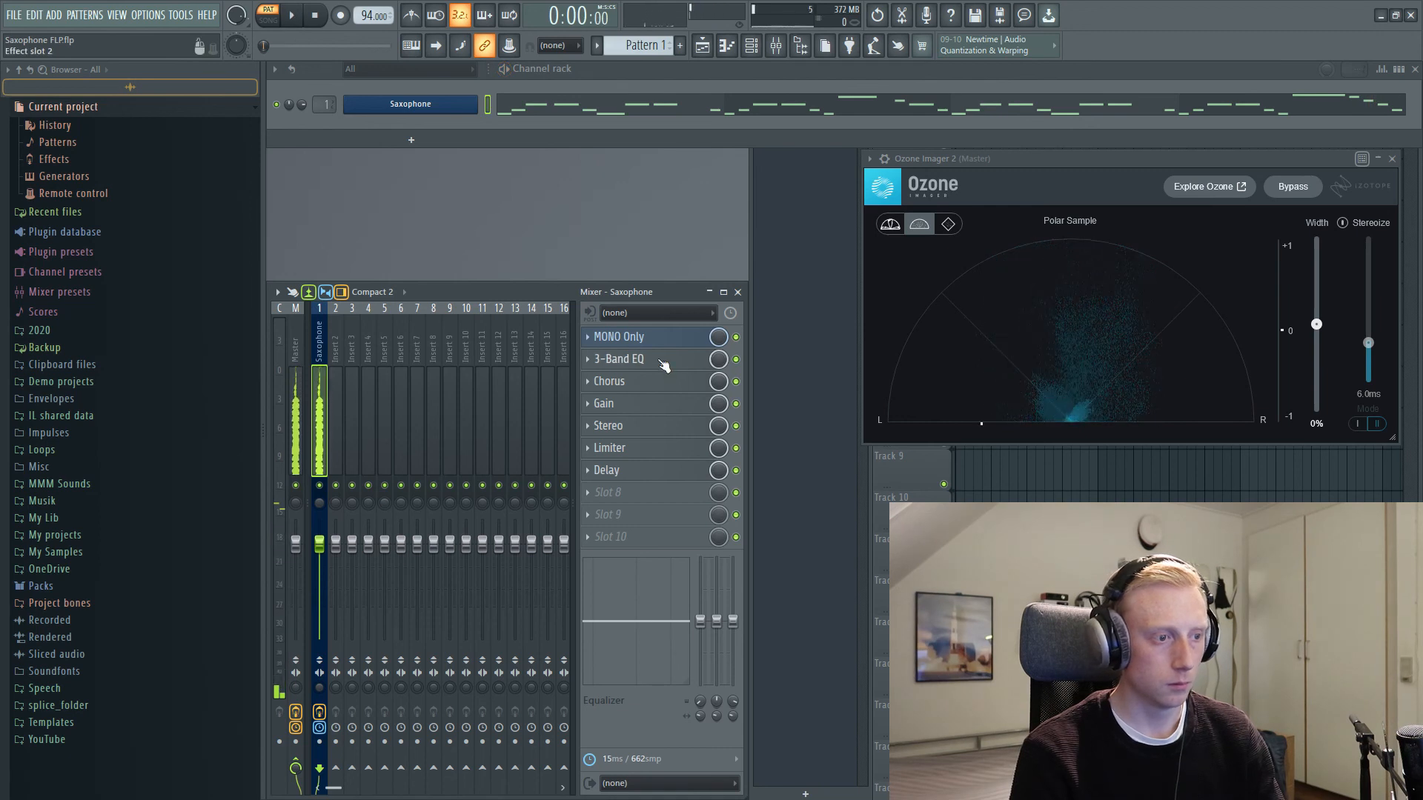